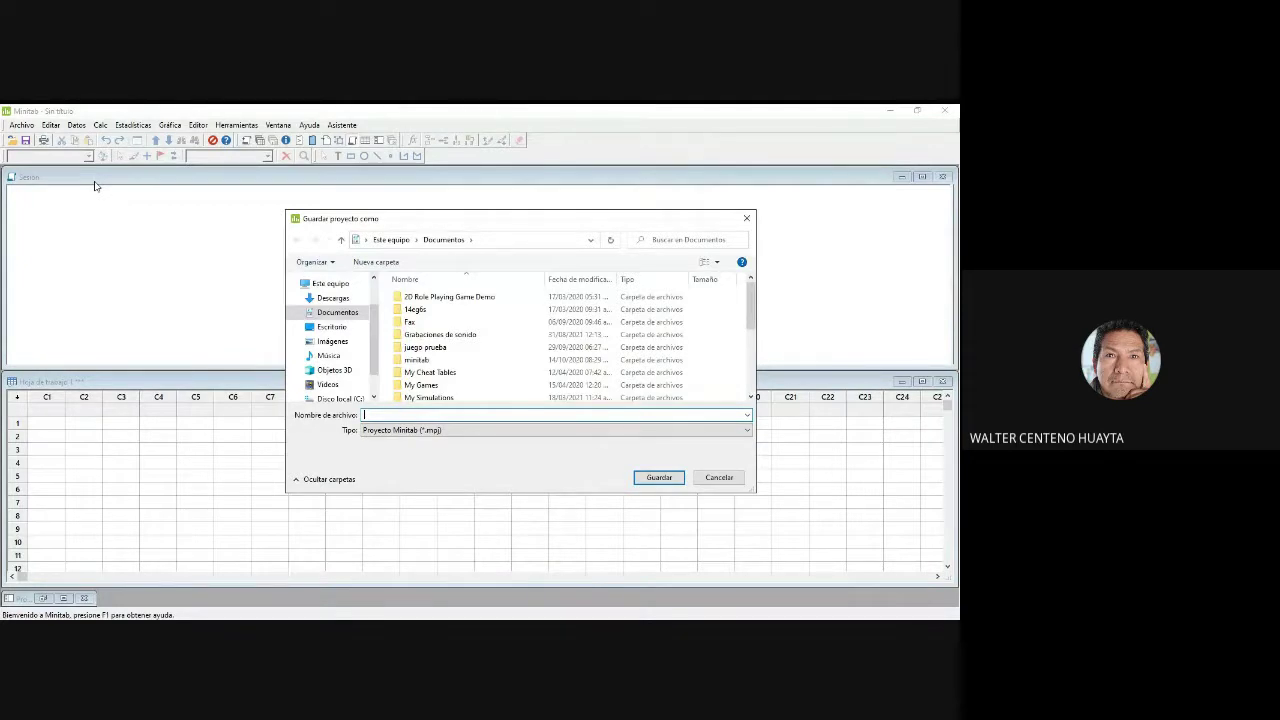
Step: Save the project in the Documentos folder under the name ESTUDIO
text(ESTUDIO)
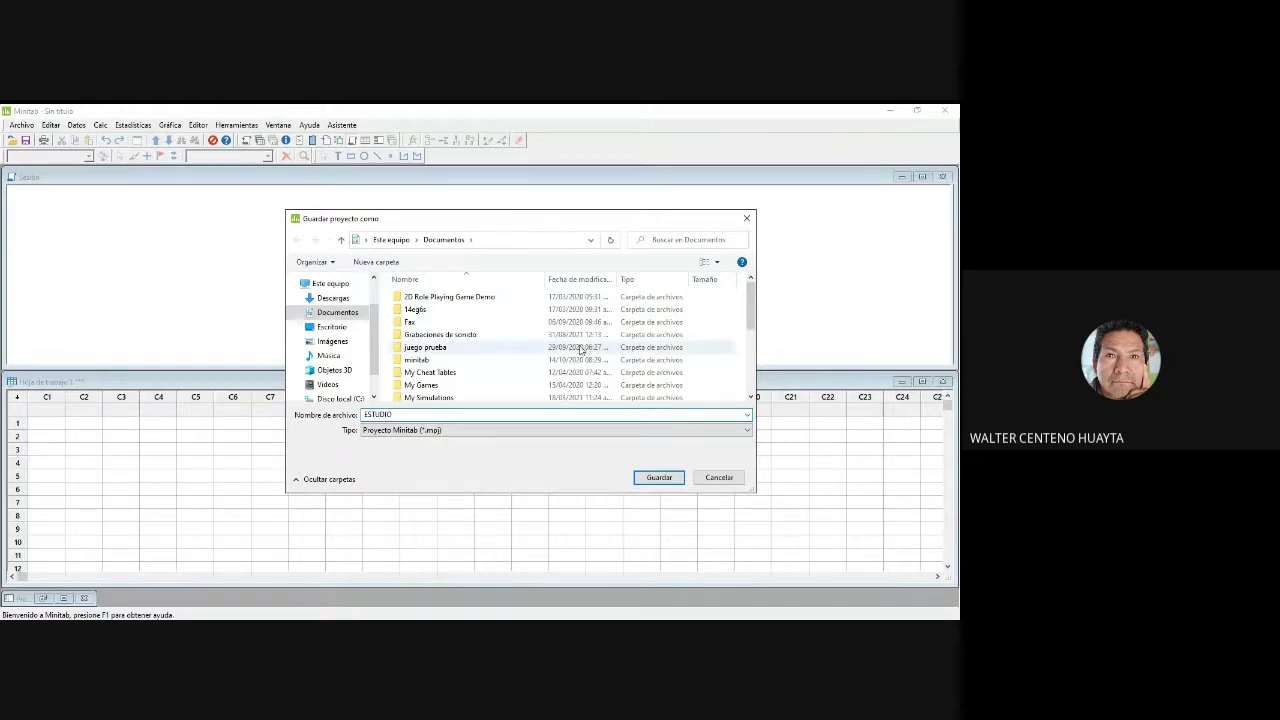
click(659, 477)
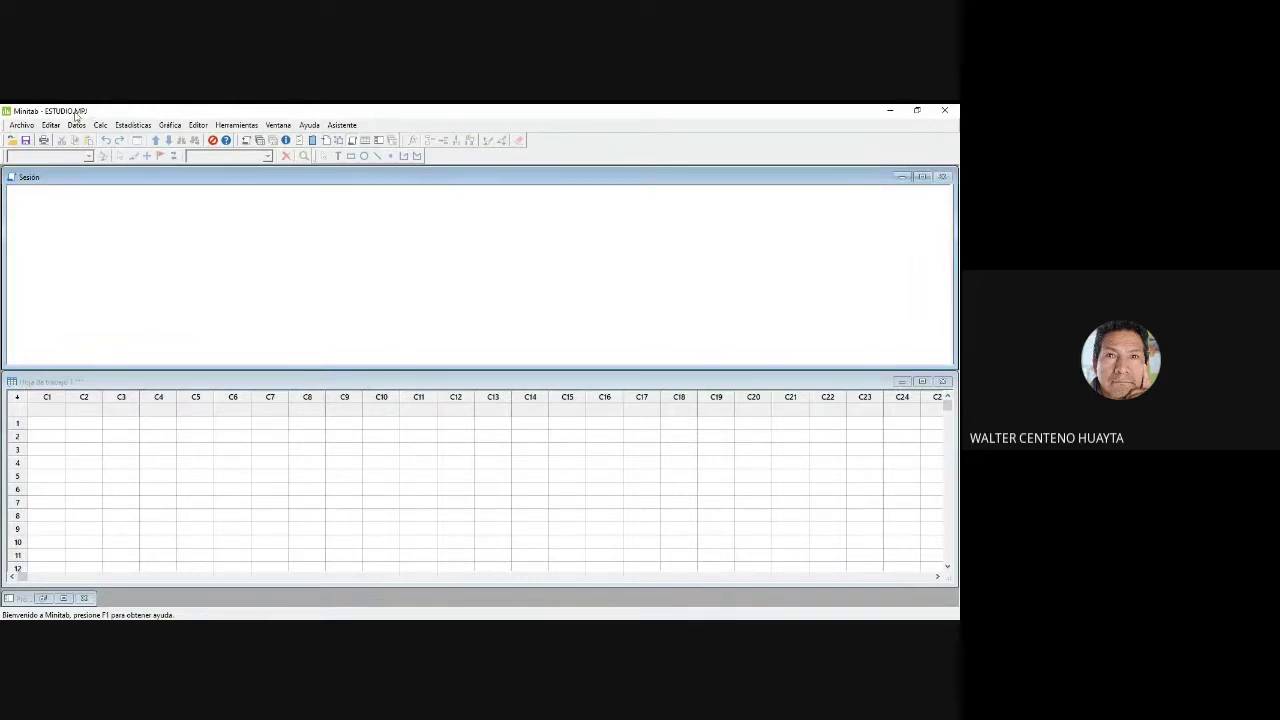
Step: Save the current worksheet as a Minitab file named PESO DE LA MUESTRA in Documentos
click(62, 405)
click(152, 424)
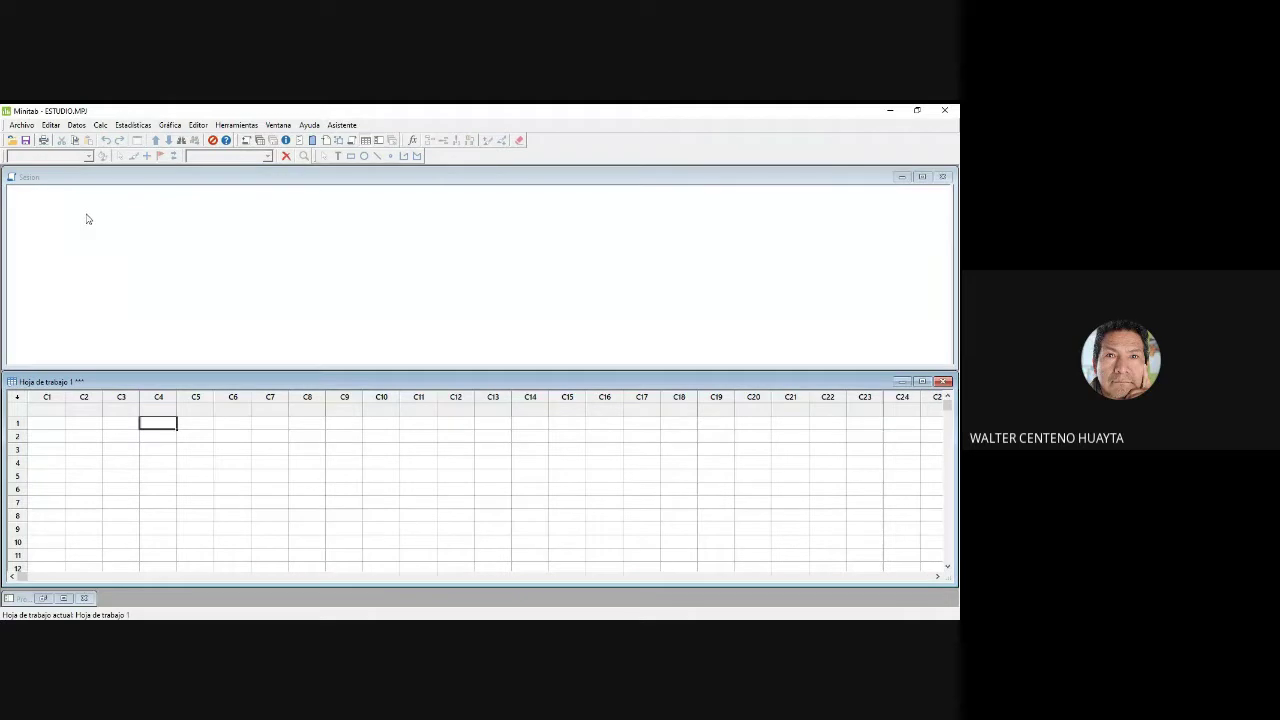
click(22, 125)
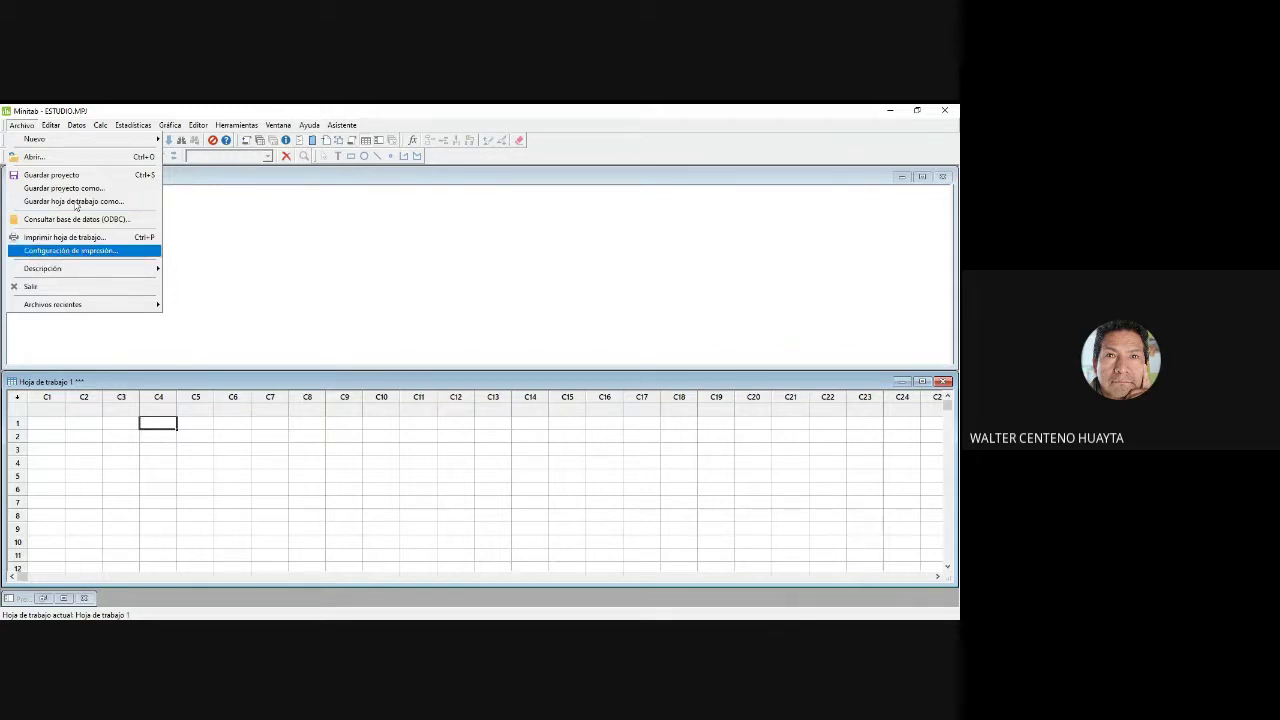
click(232, 465)
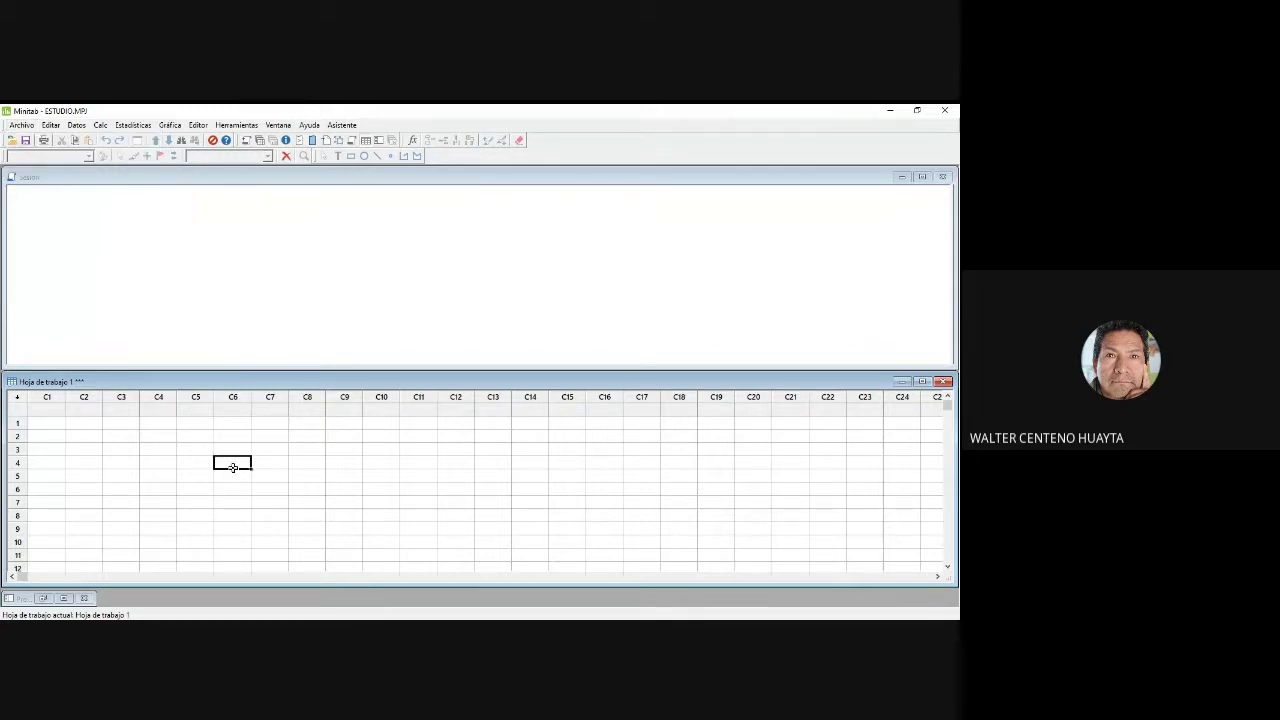
click(160, 450)
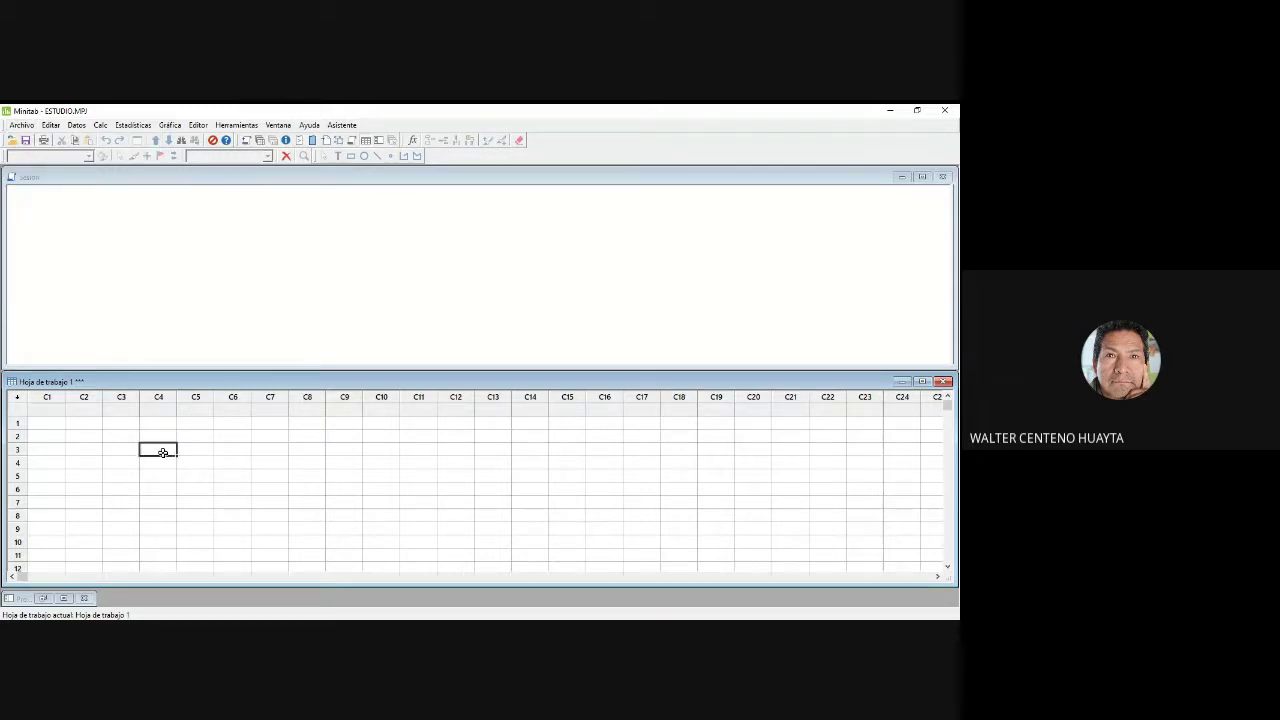
click(22, 125)
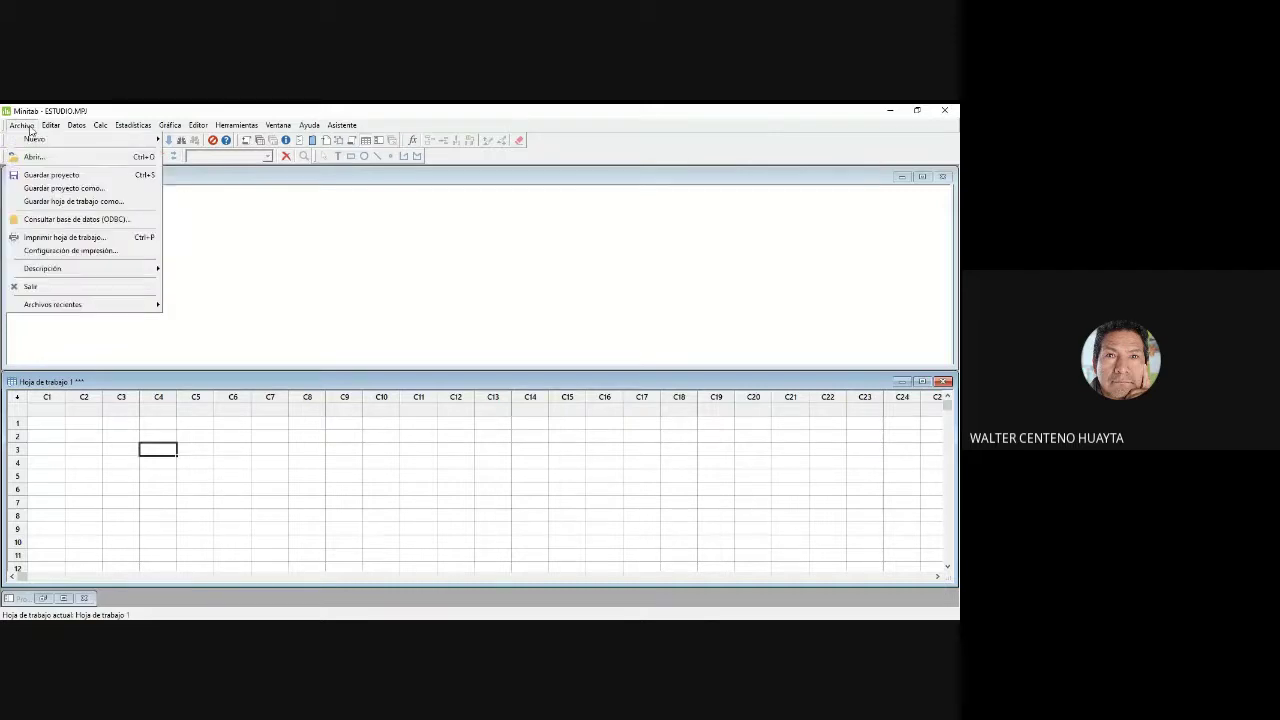
click(113, 203)
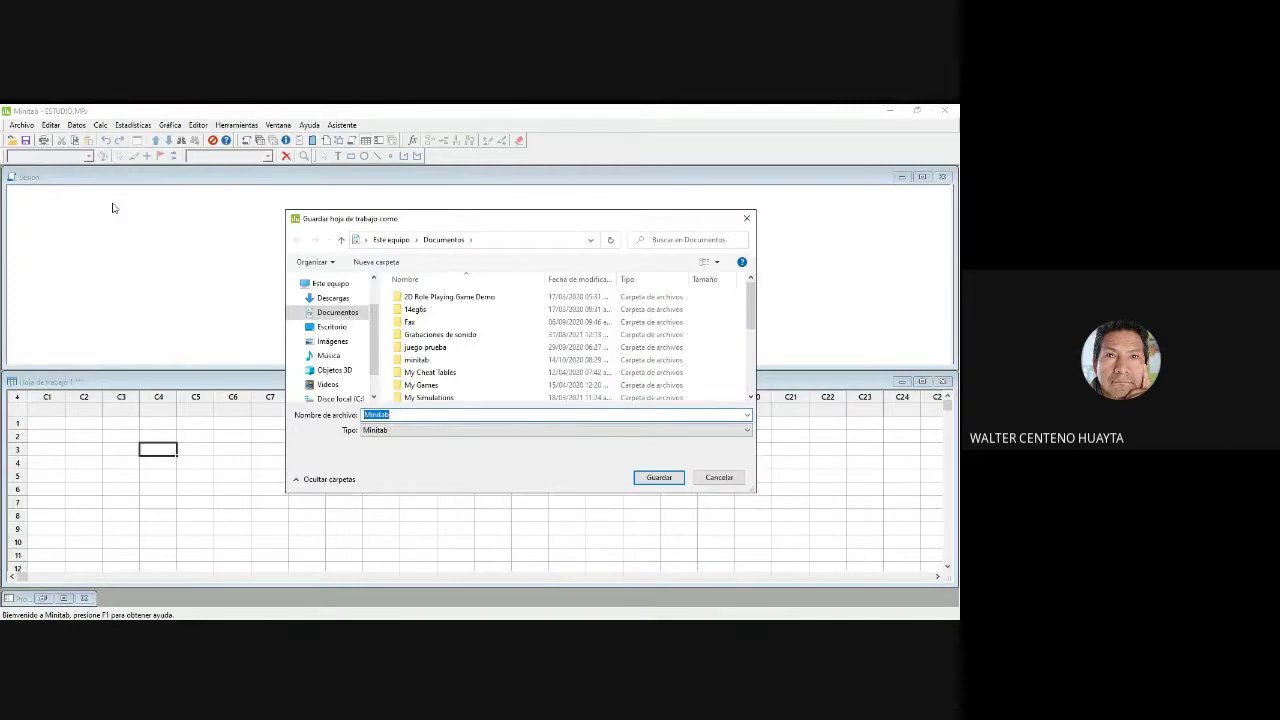
key(BackSpace)
text(PESO DE LA MUESTRA)
click(645, 477)
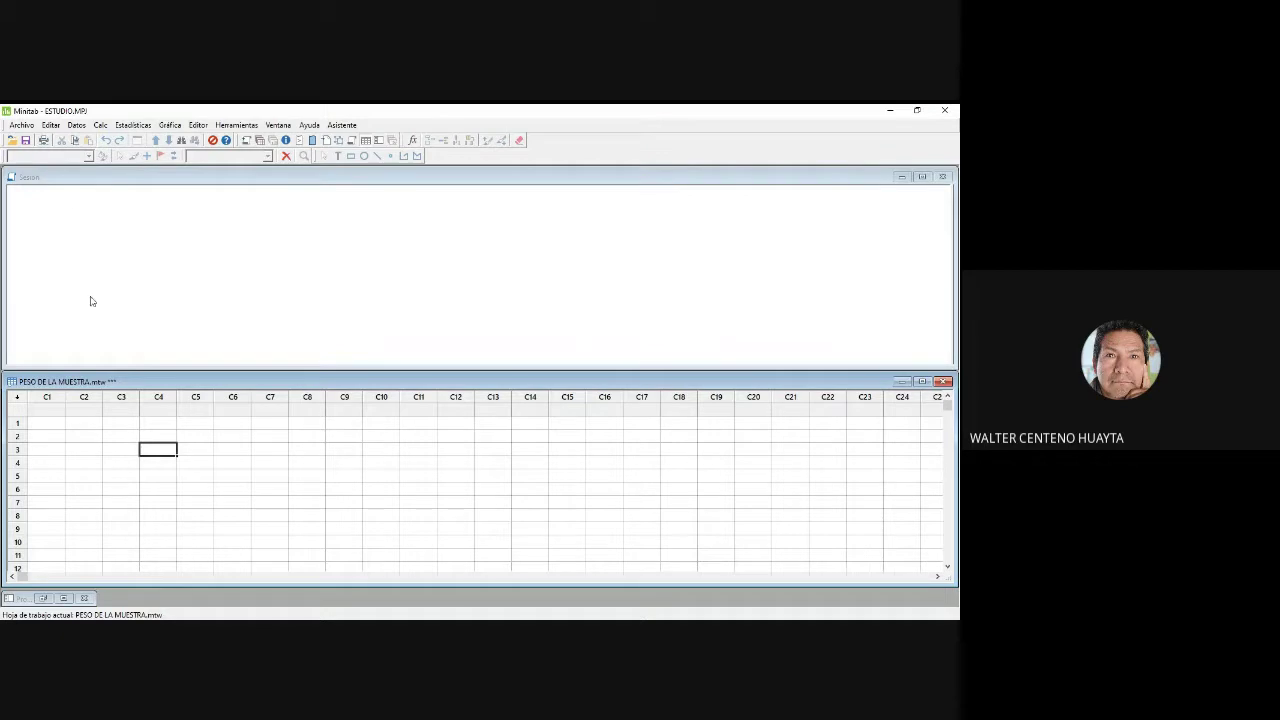
Step: Add a new worksheet to the project and save it as VOLUMEN DE LA MUESTRA
click(30, 127)
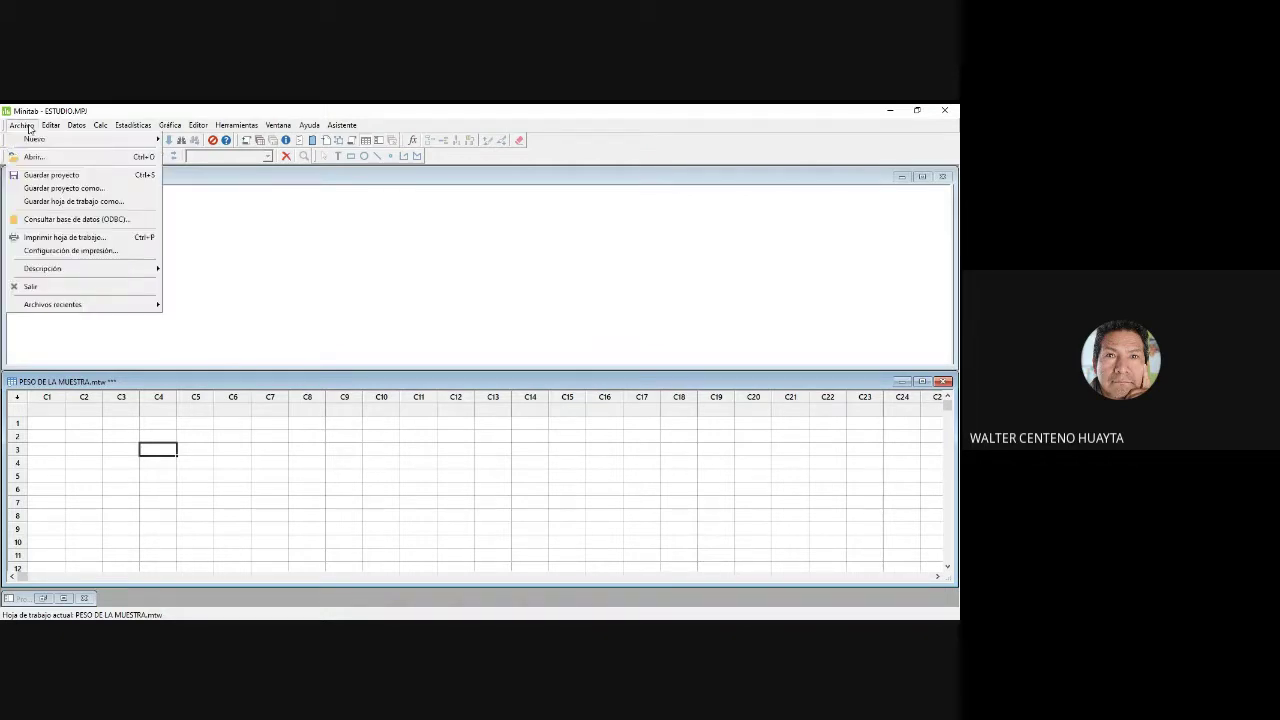
mouse_move(37, 139)
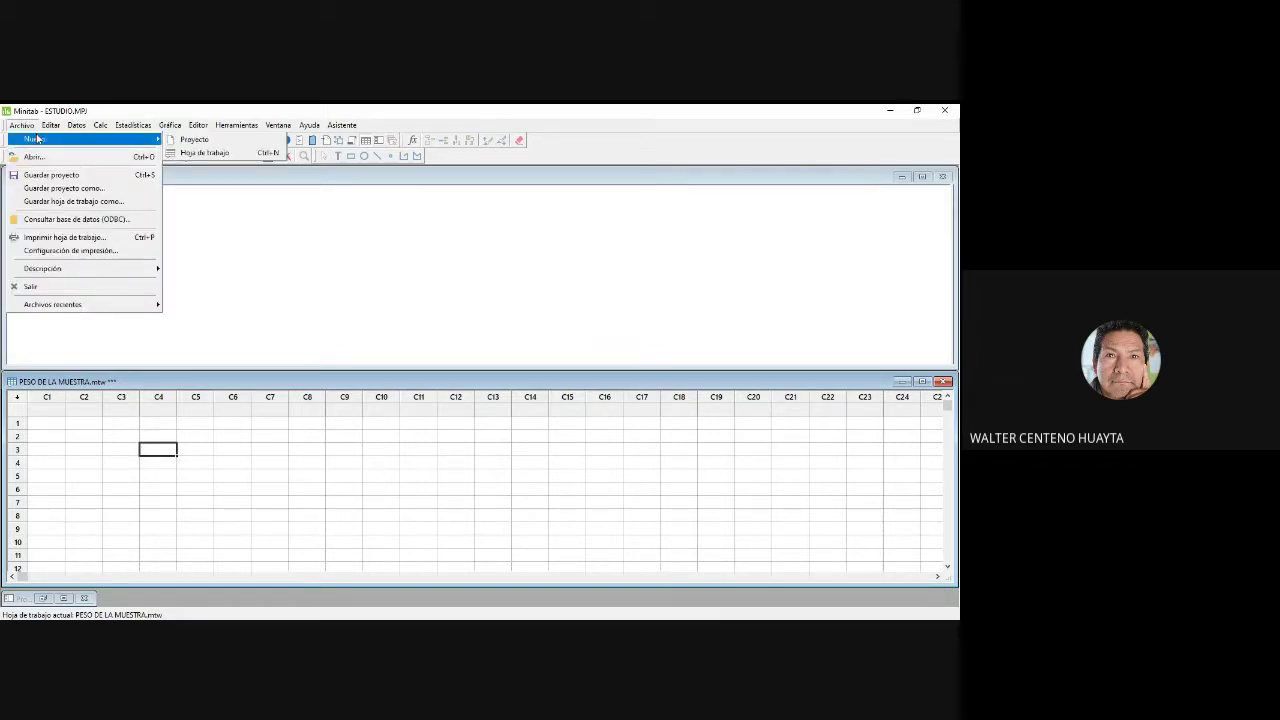
click(210, 154)
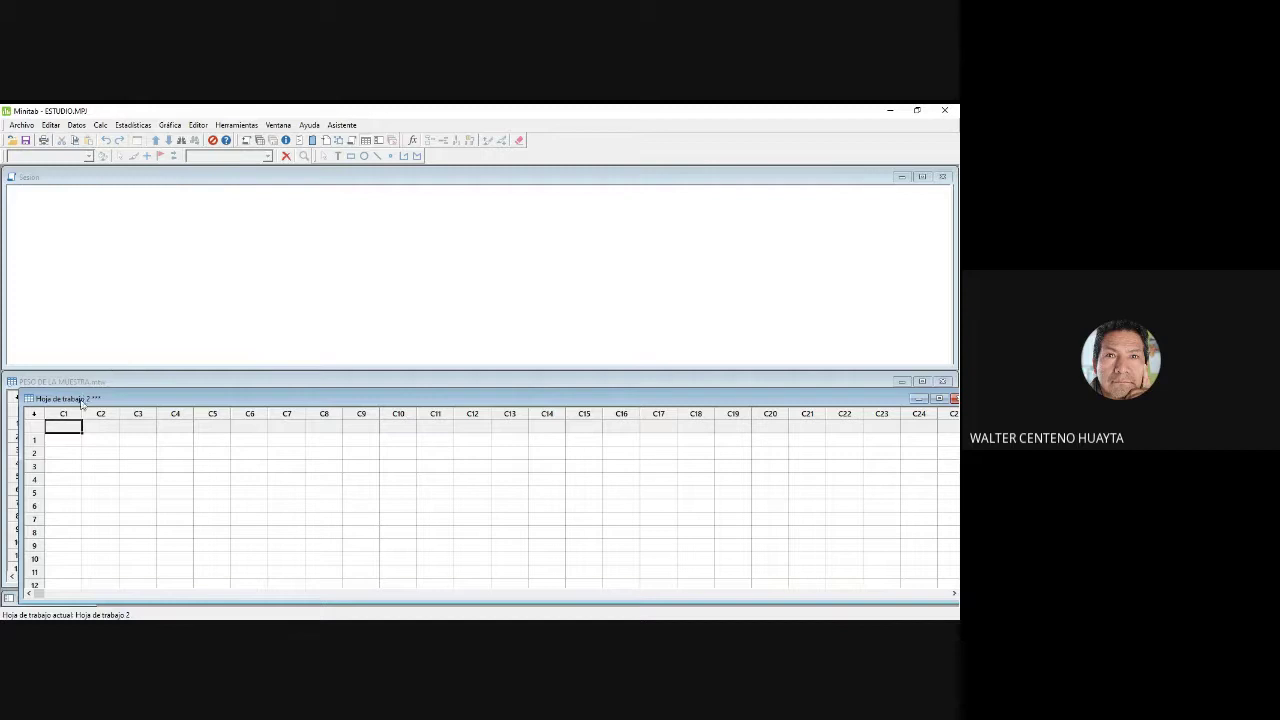
click(135, 442)
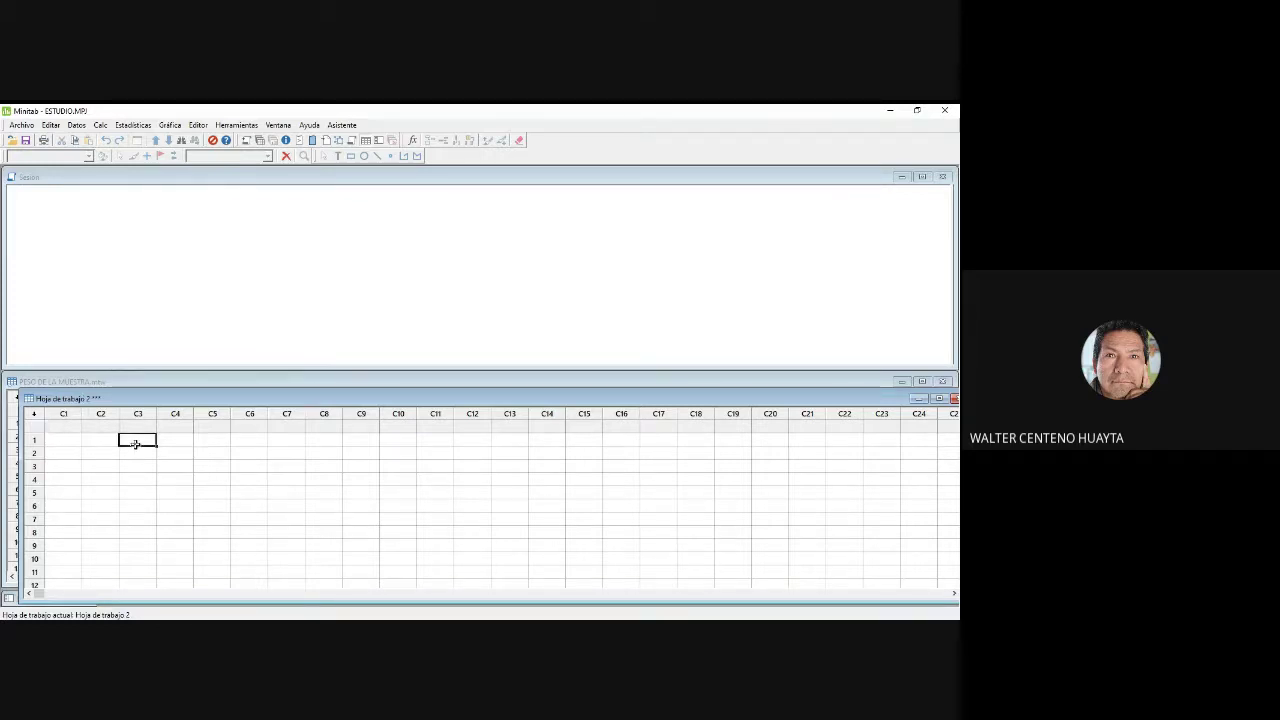
click(27, 127)
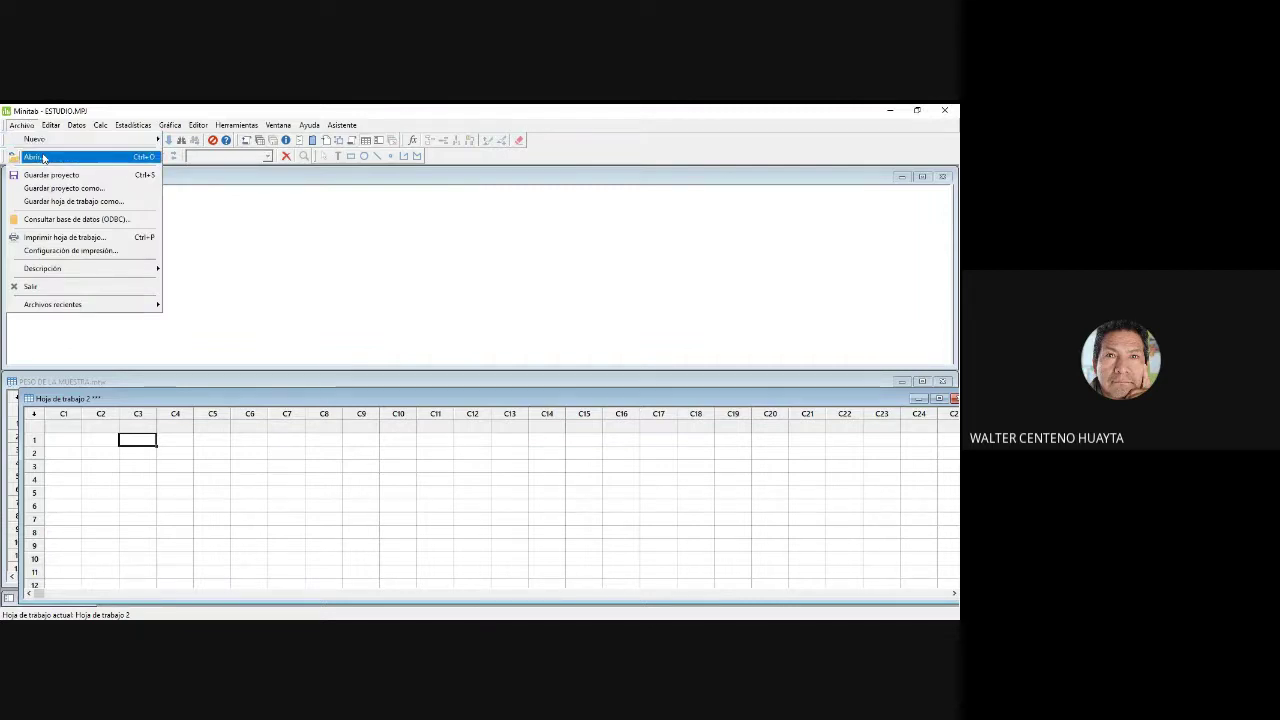
click(115, 203)
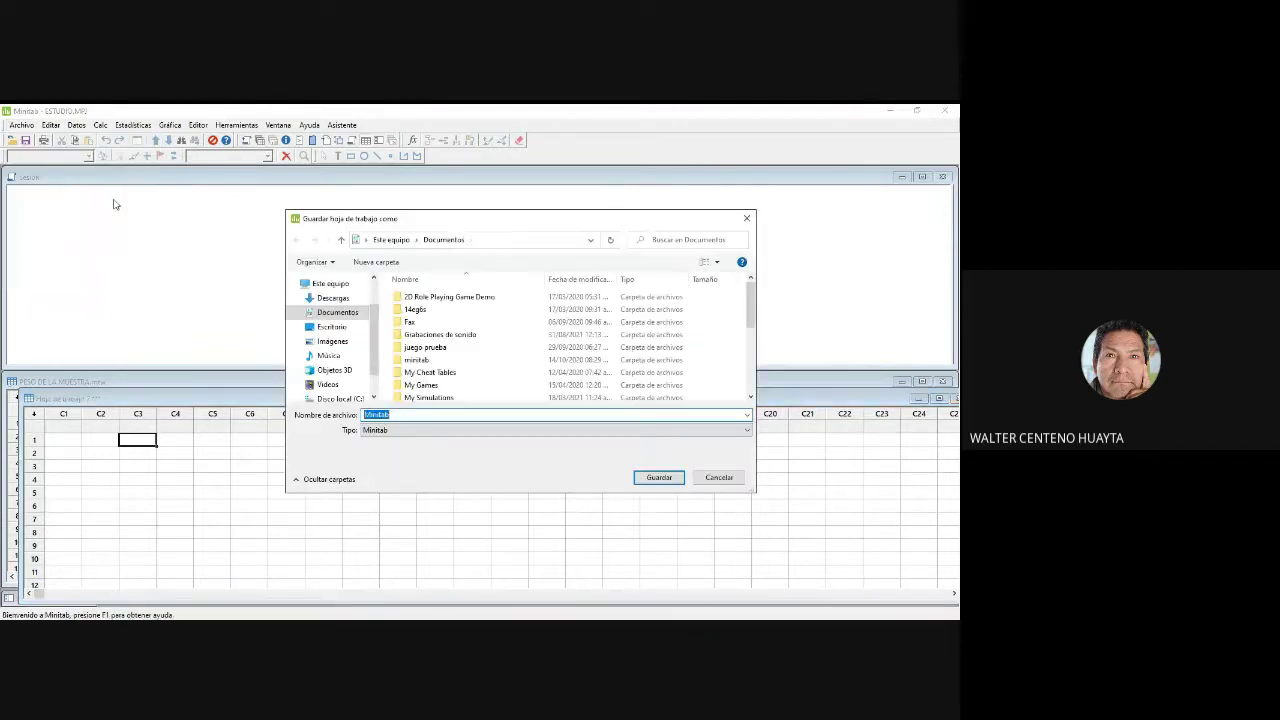
text(VOLUMEN DE LA MUESTRA)
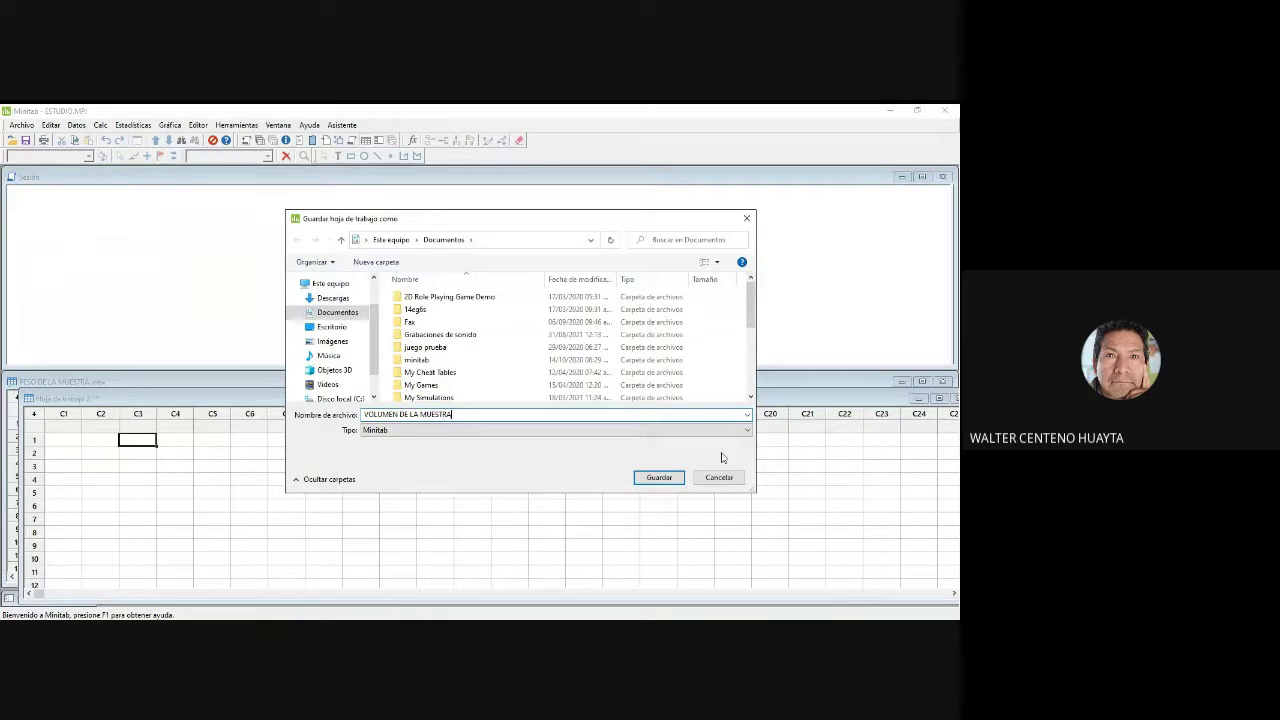
click(671, 478)
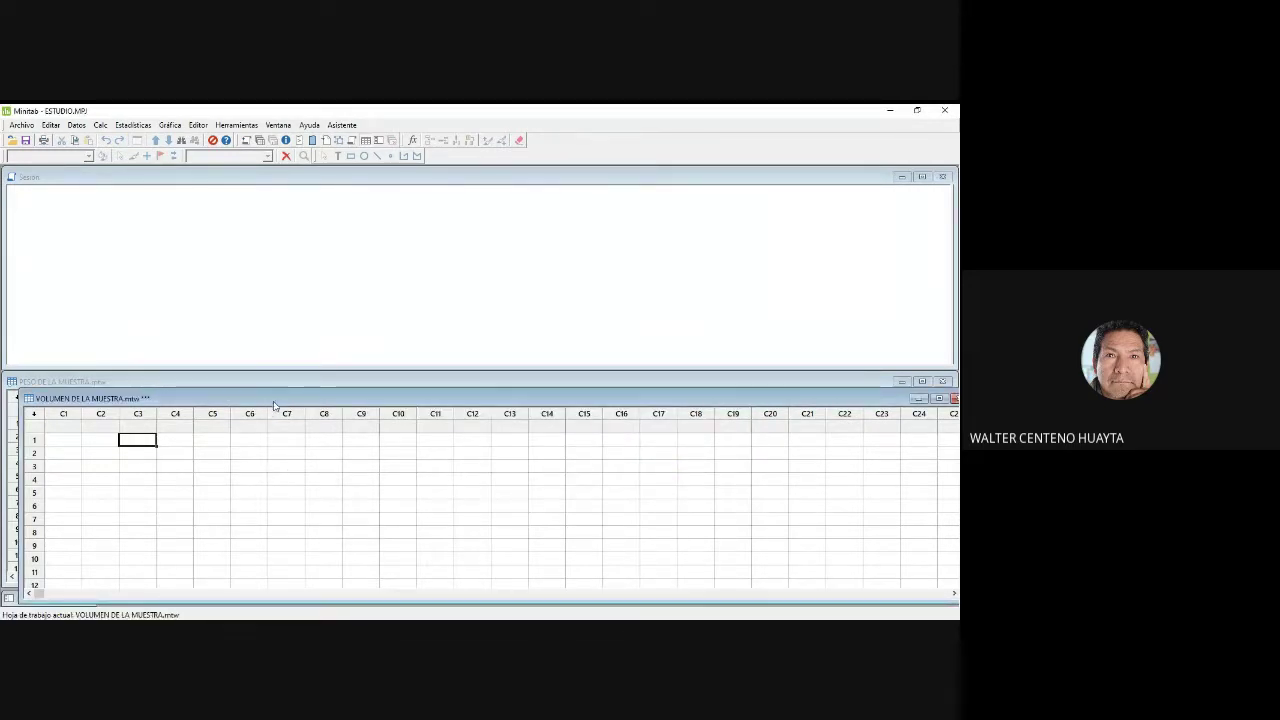
Step: Rearrange the two worksheet windows so VOLUMEN DE LA MUESTRA sits higher and PESO DE LA MUESTRA overlaps it in front
drag(276, 399, 320, 426)
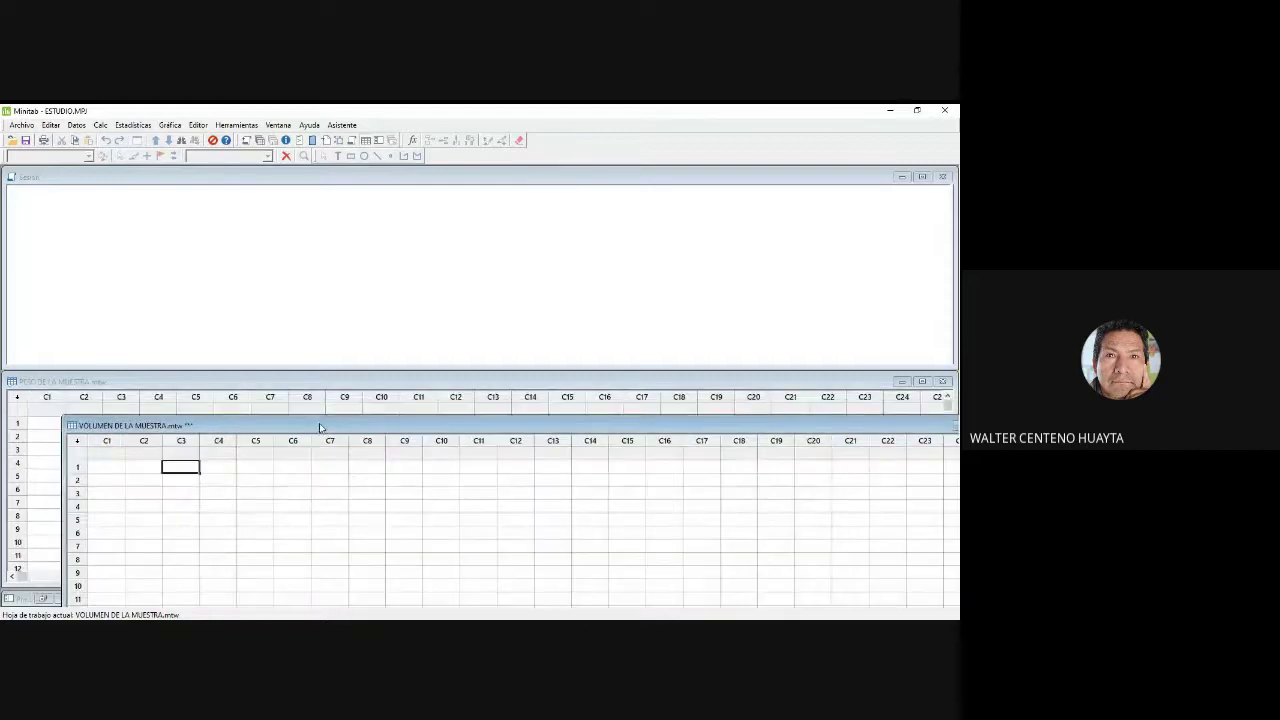
click(126, 380)
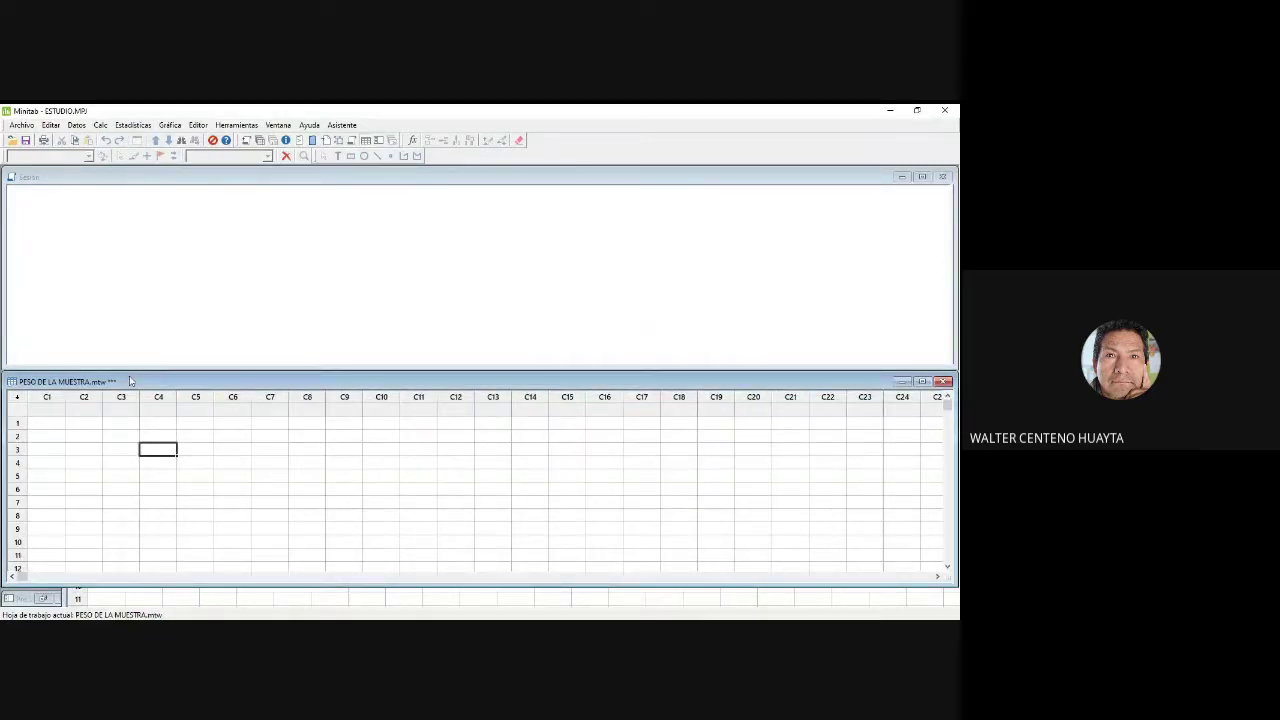
drag(129, 381, 168, 487)
drag(222, 428, 157, 331)
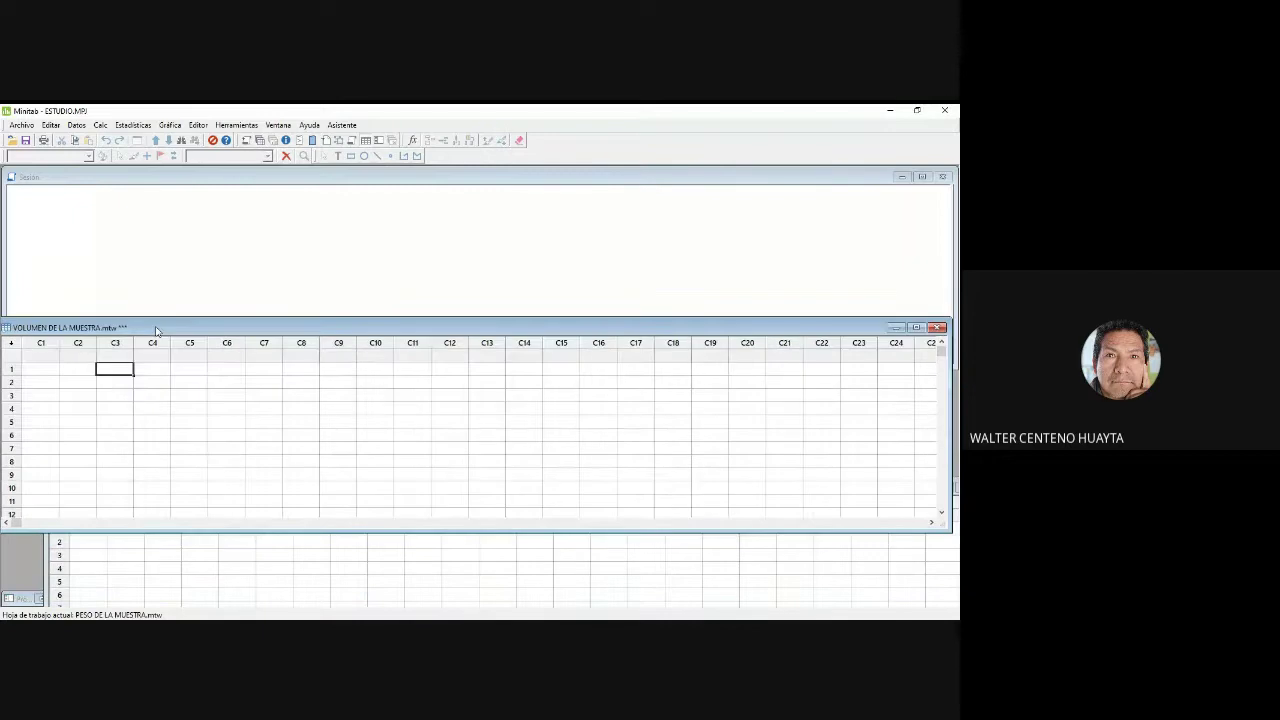
click(354, 556)
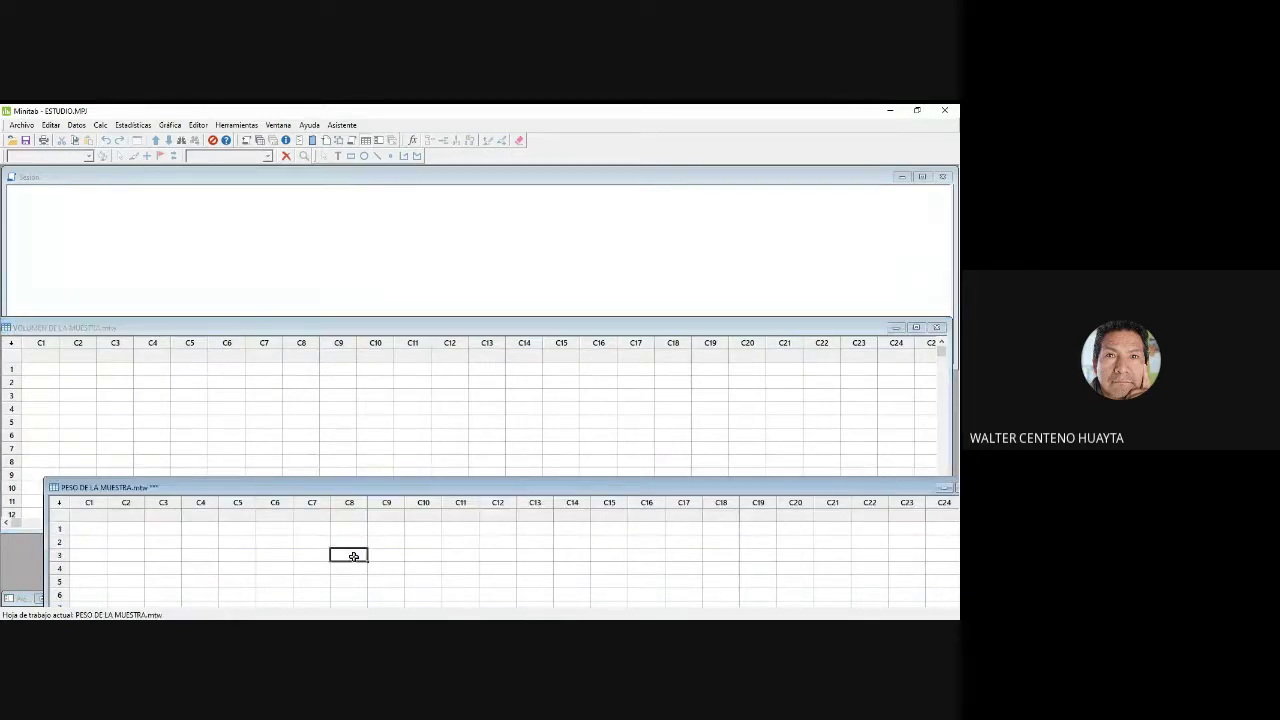
drag(392, 493, 383, 381)
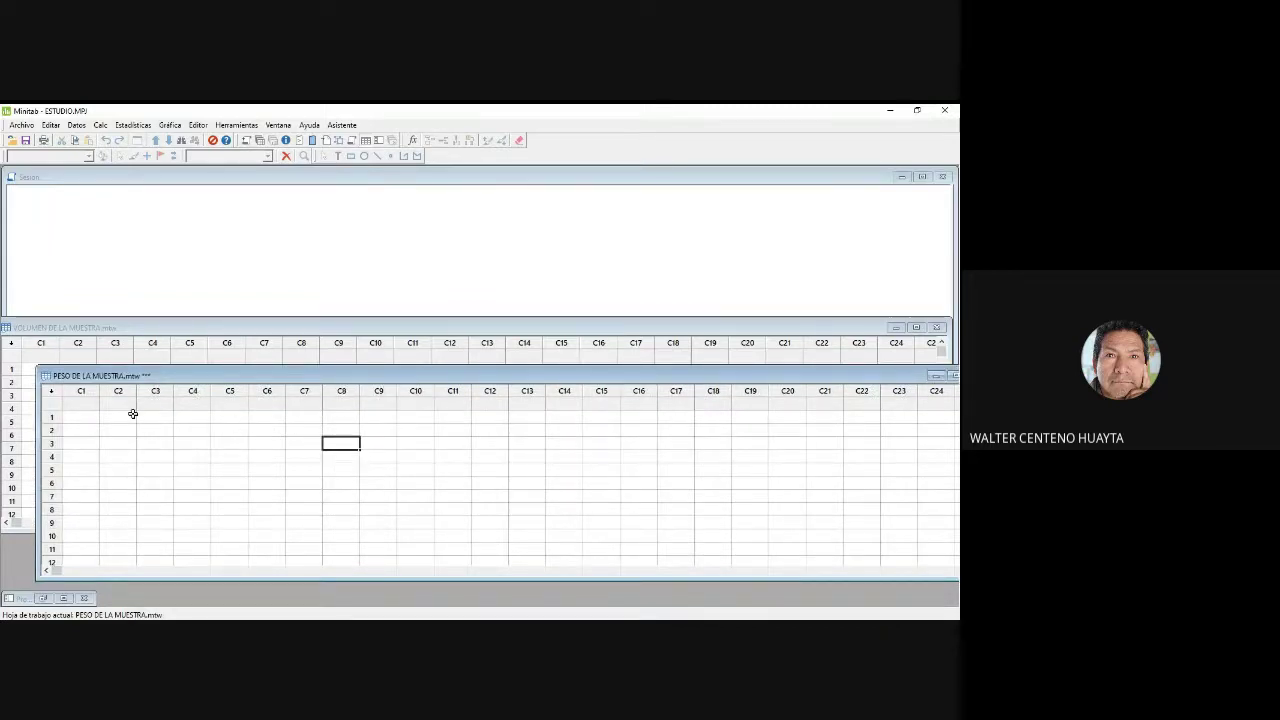
click(187, 357)
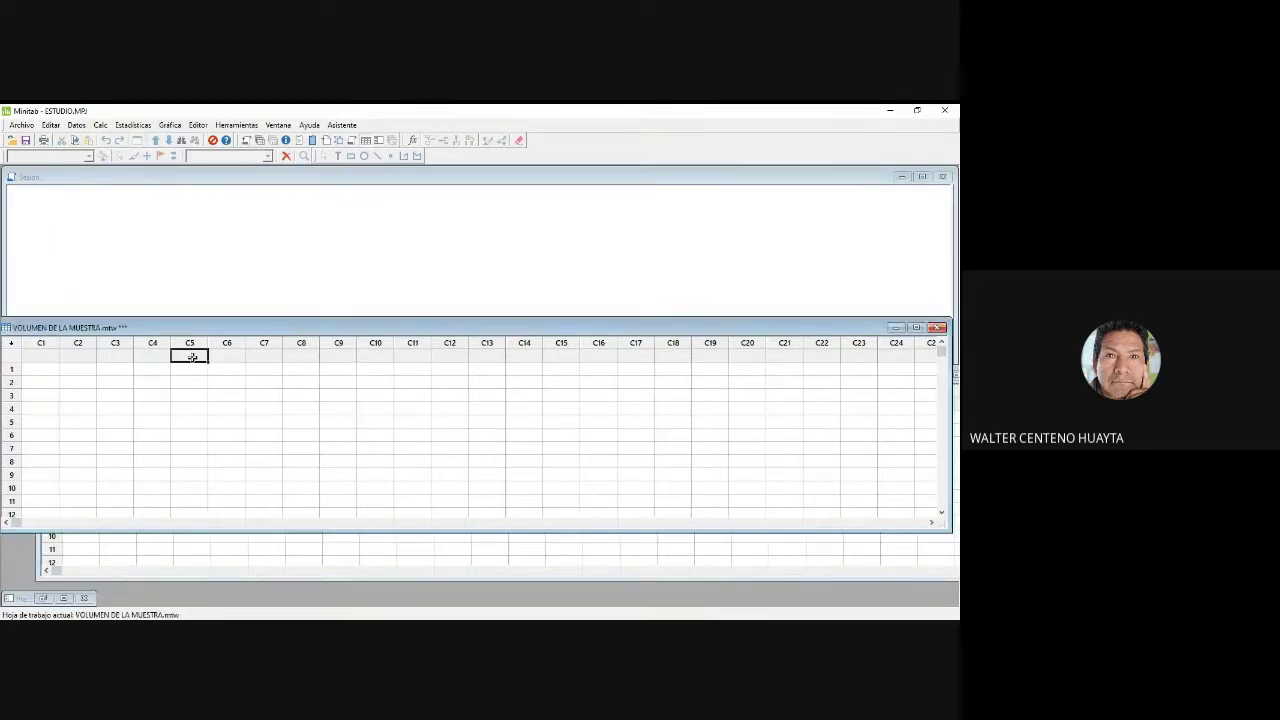
click(229, 549)
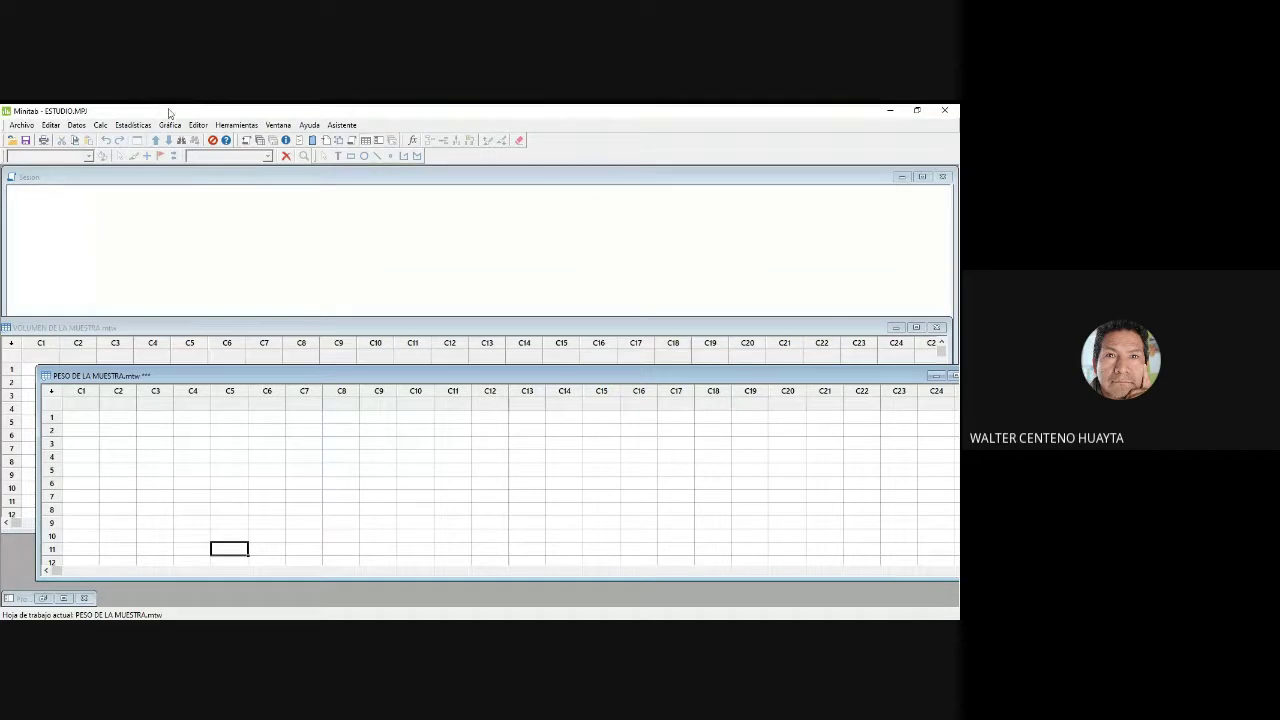
mouse_move(522, 374)
mouse_down()
mouse_move(498, 289)
mouse_move(505, 377)
mouse_up()
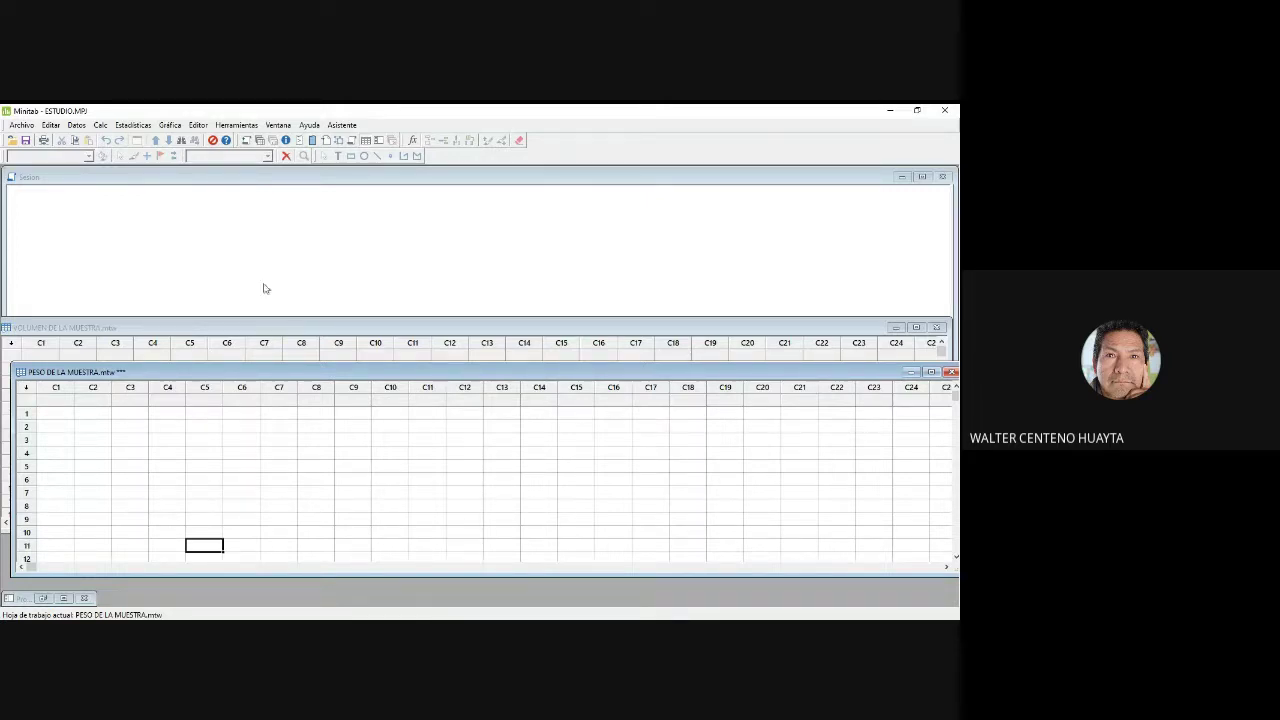
Step: Start a new empty project without saving the changes to ESTUDIO
click(22, 125)
mouse_move(40, 139)
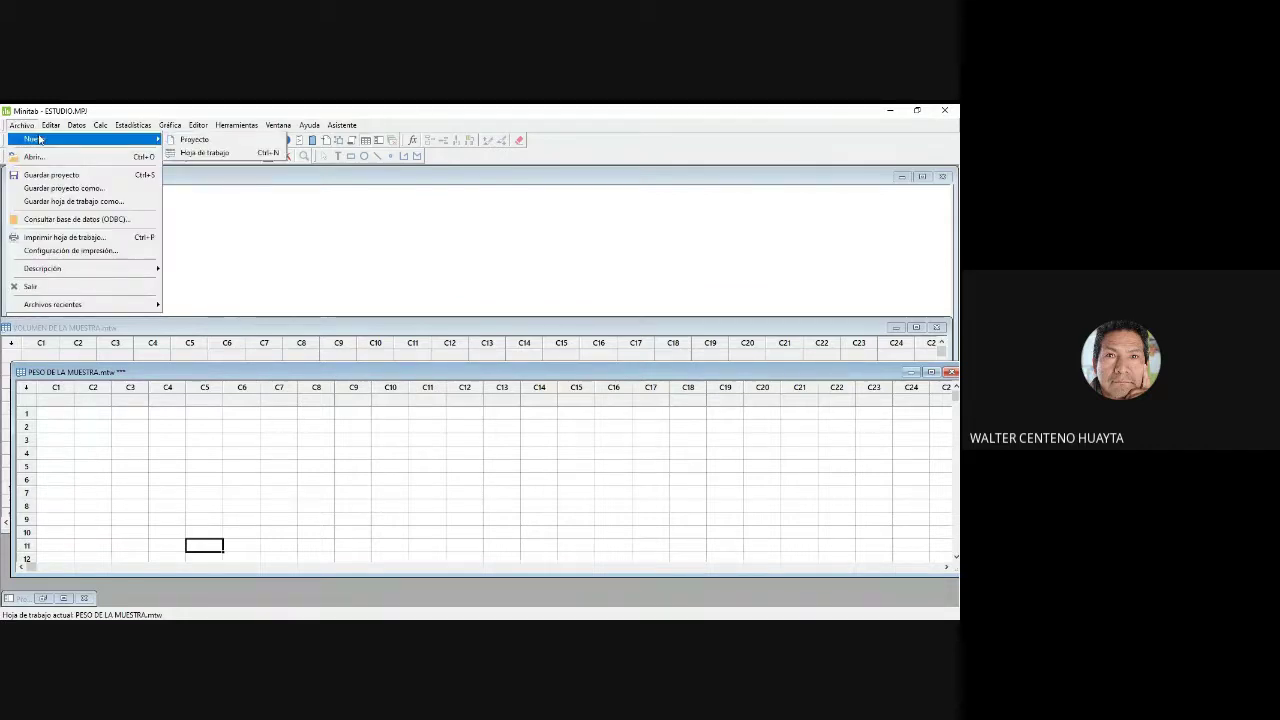
click(190, 143)
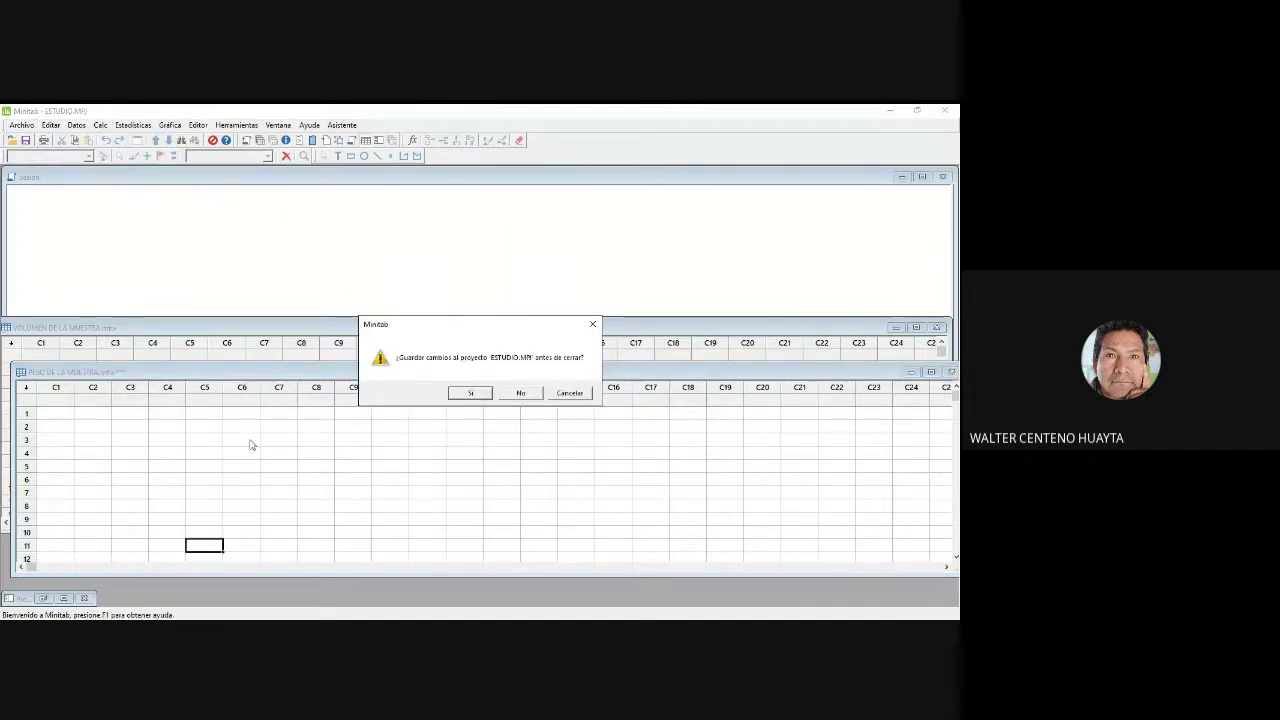
click(521, 393)
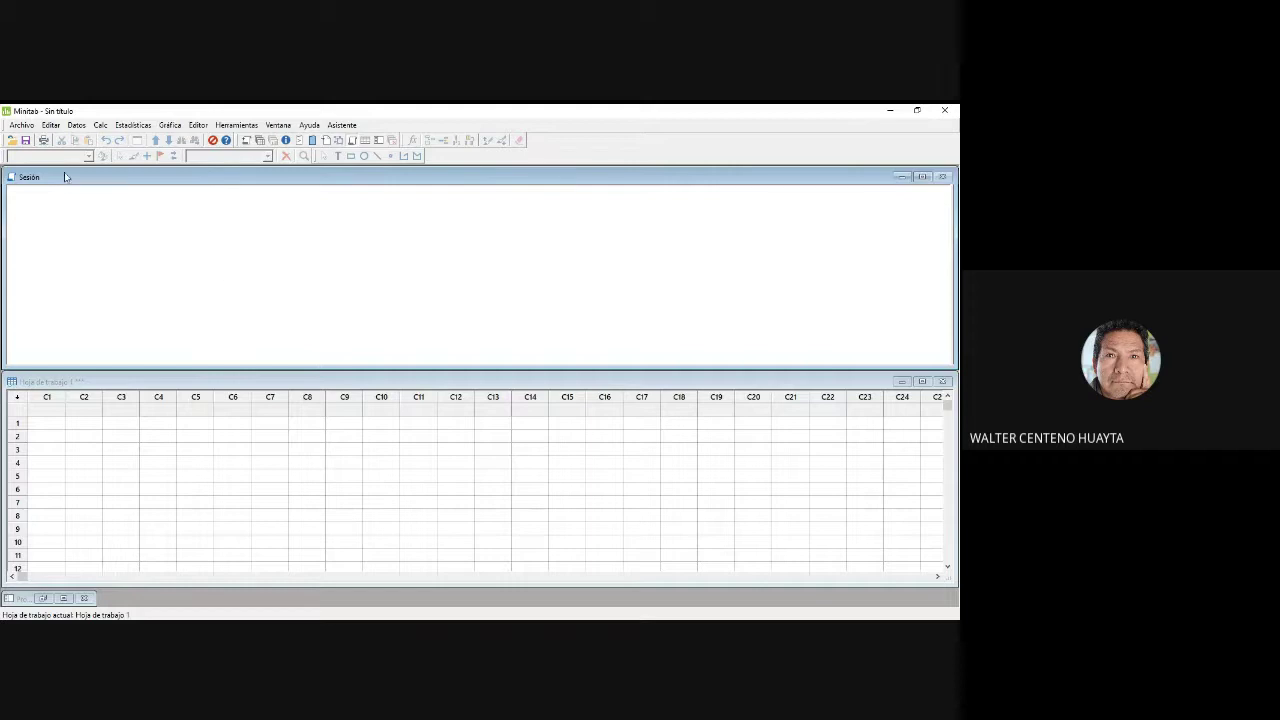
click(22, 125)
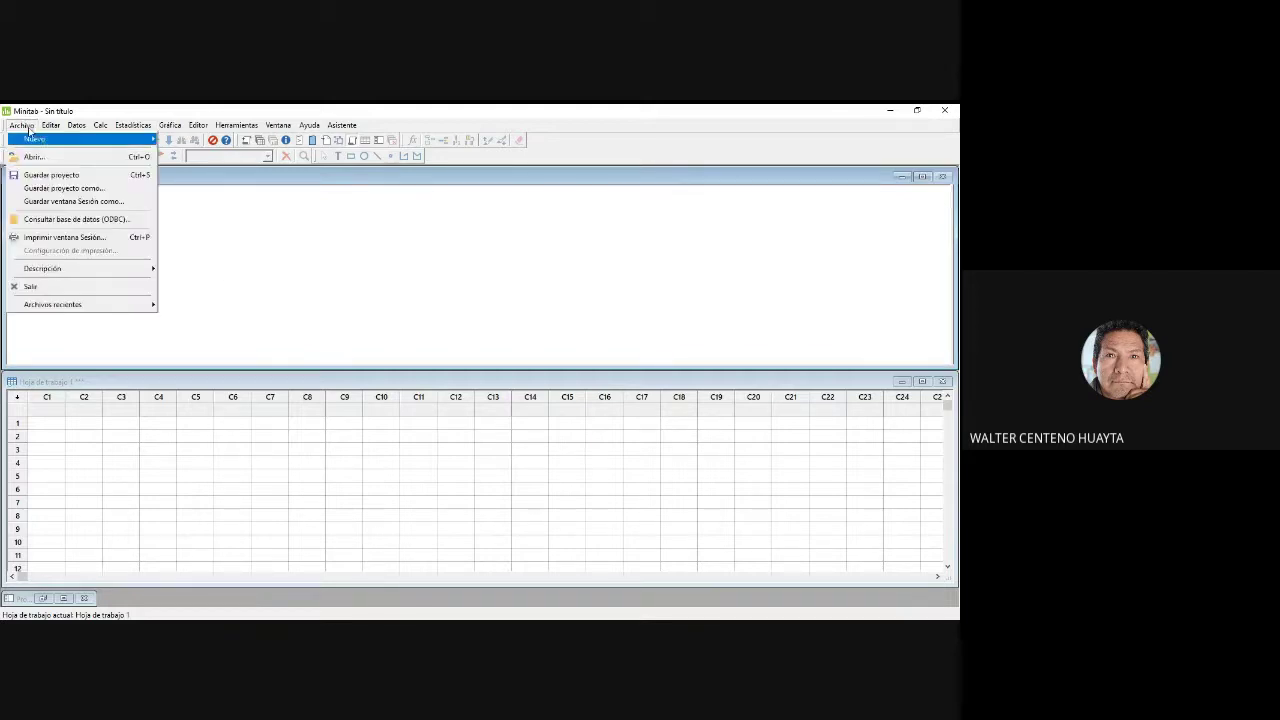
mouse_move(44, 140)
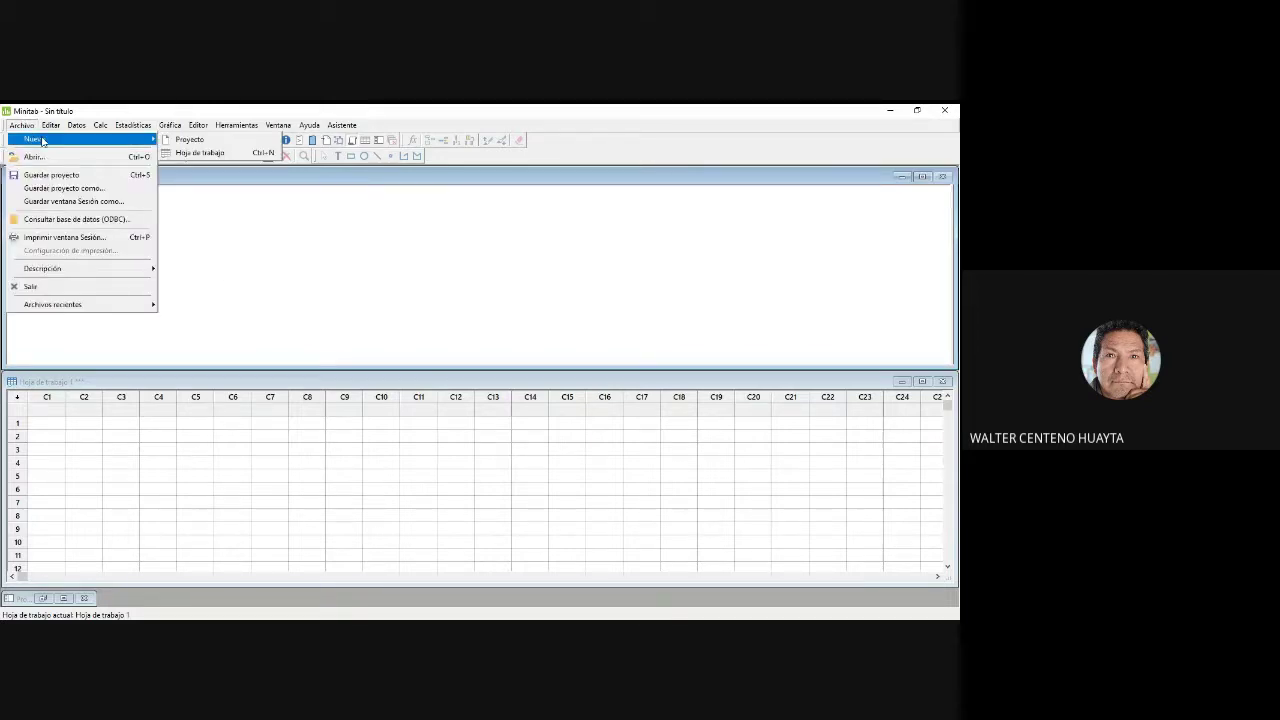
click(205, 142)
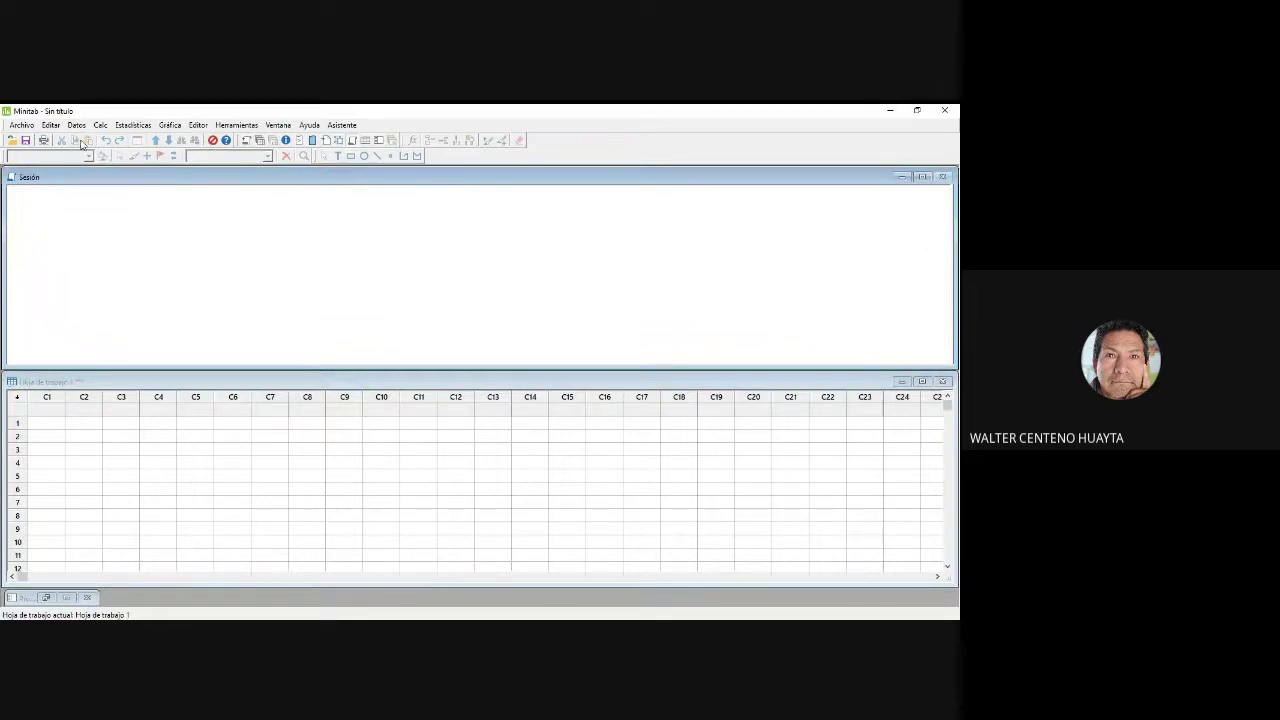
Step: Save the new project in Documentos under the name PRACTICA
click(30, 127)
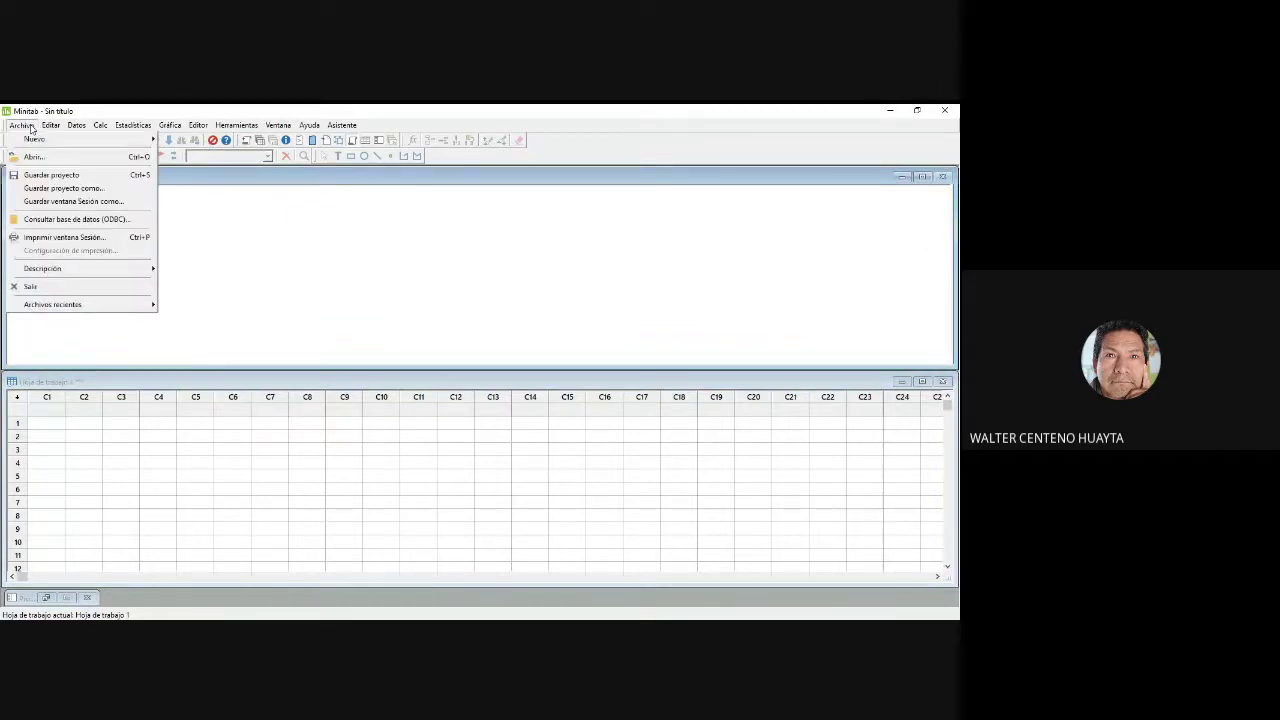
click(66, 176)
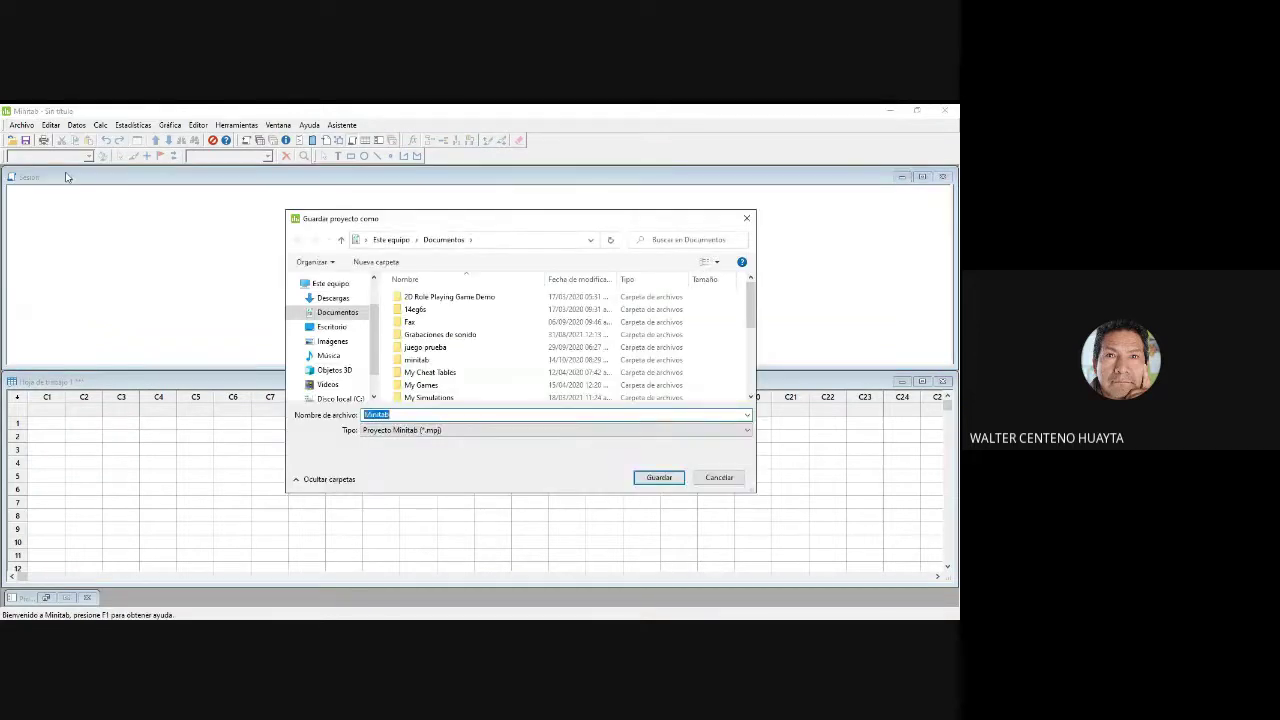
key(BackSpace)
text(PRACTICA)
click(668, 478)
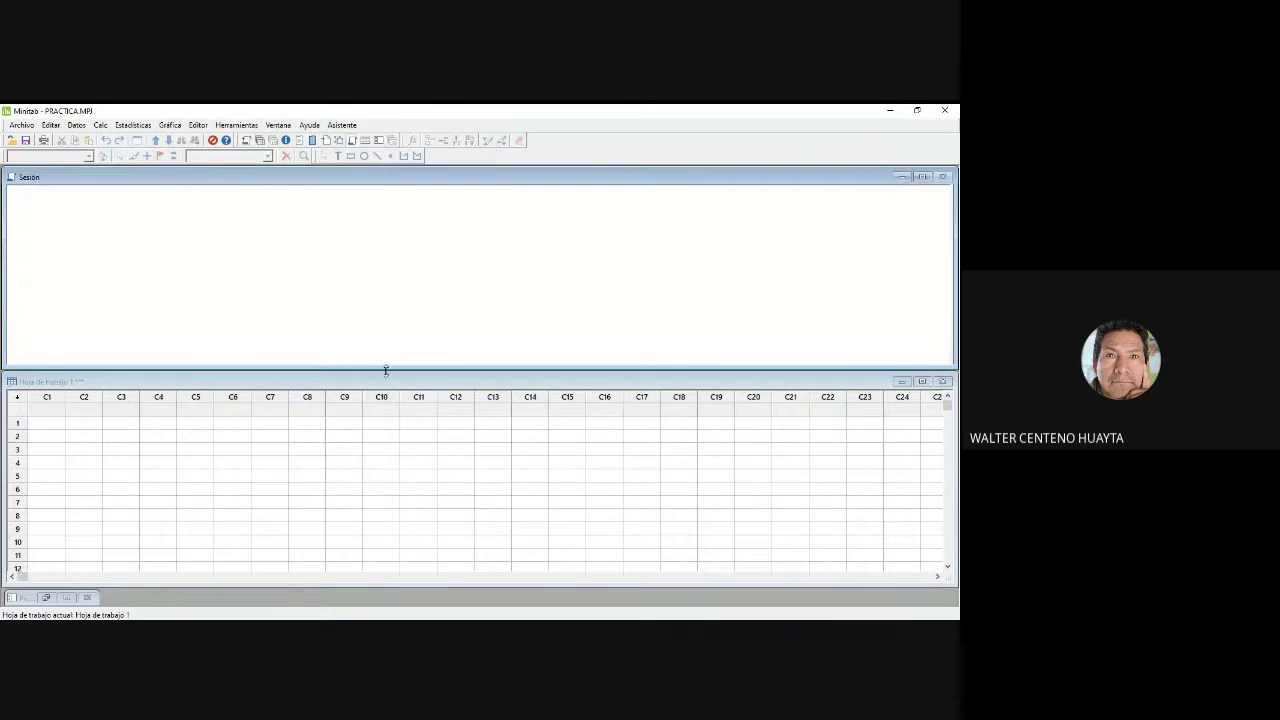
Step: Shorten the Session window, move the worksheet window up directly below it, and extend the worksheet's height to fill the free space
drag(423, 368, 423, 278)
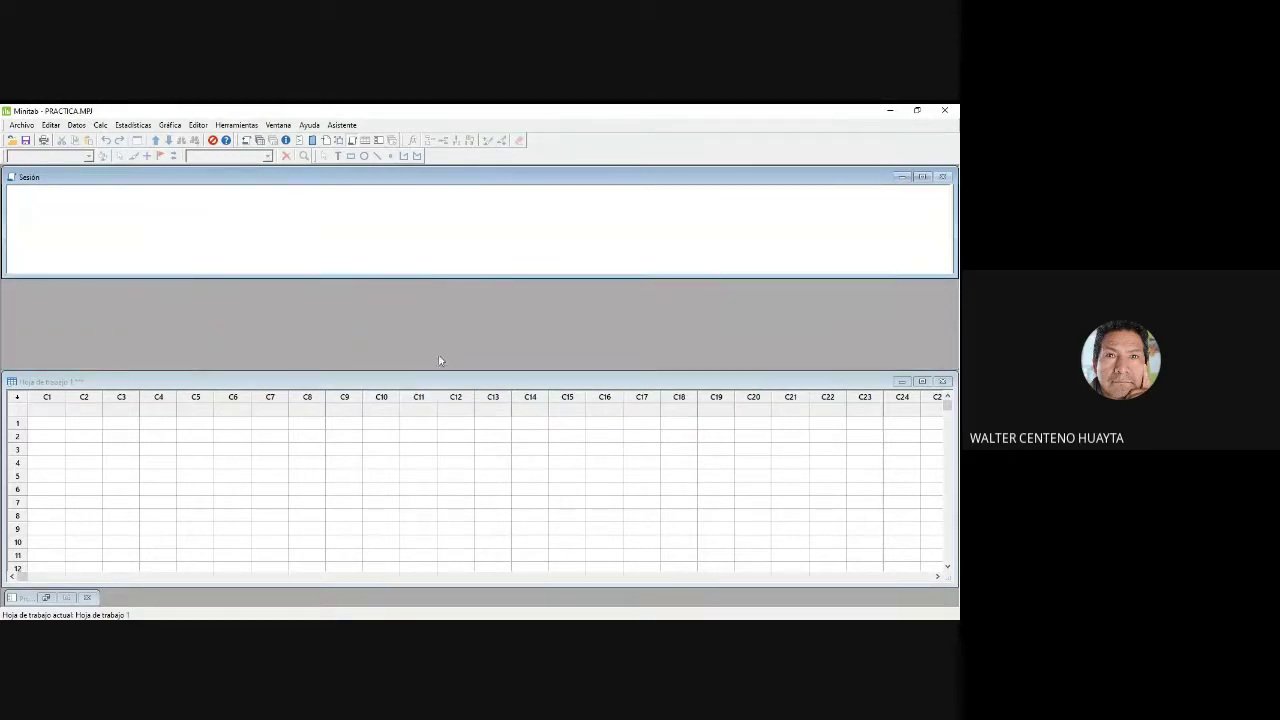
drag(460, 383, 447, 286)
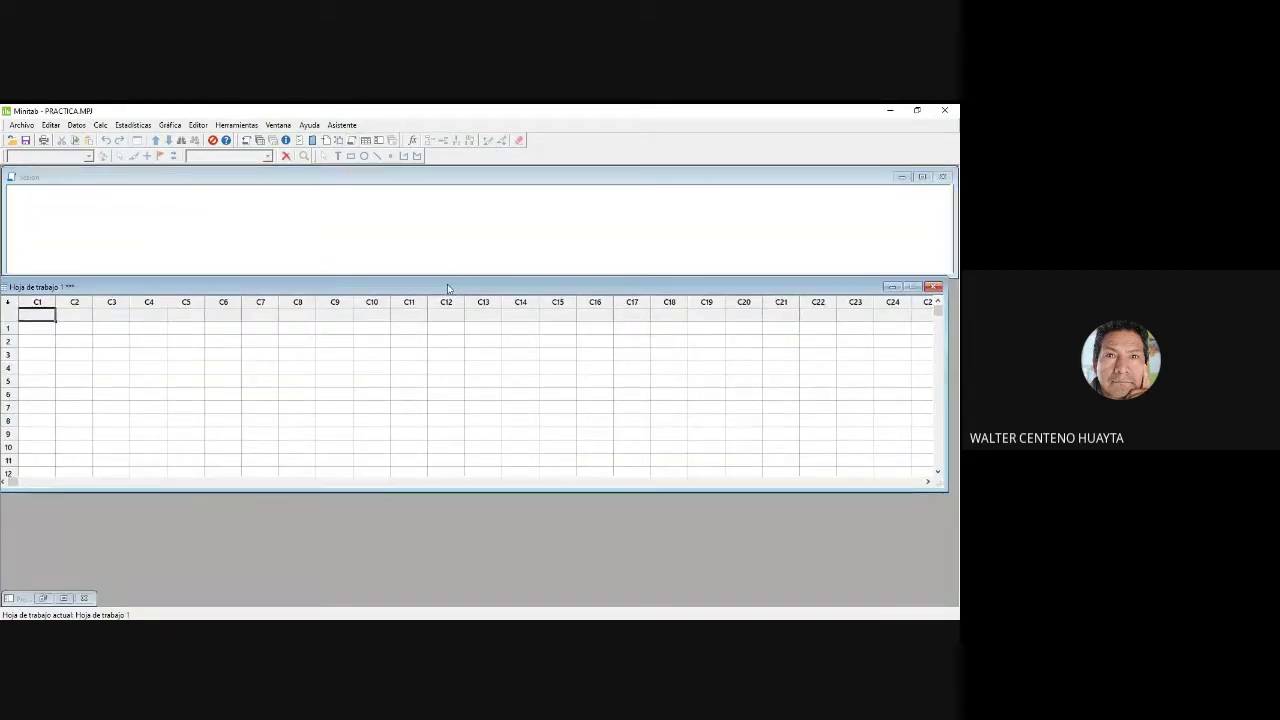
drag(473, 490, 474, 584)
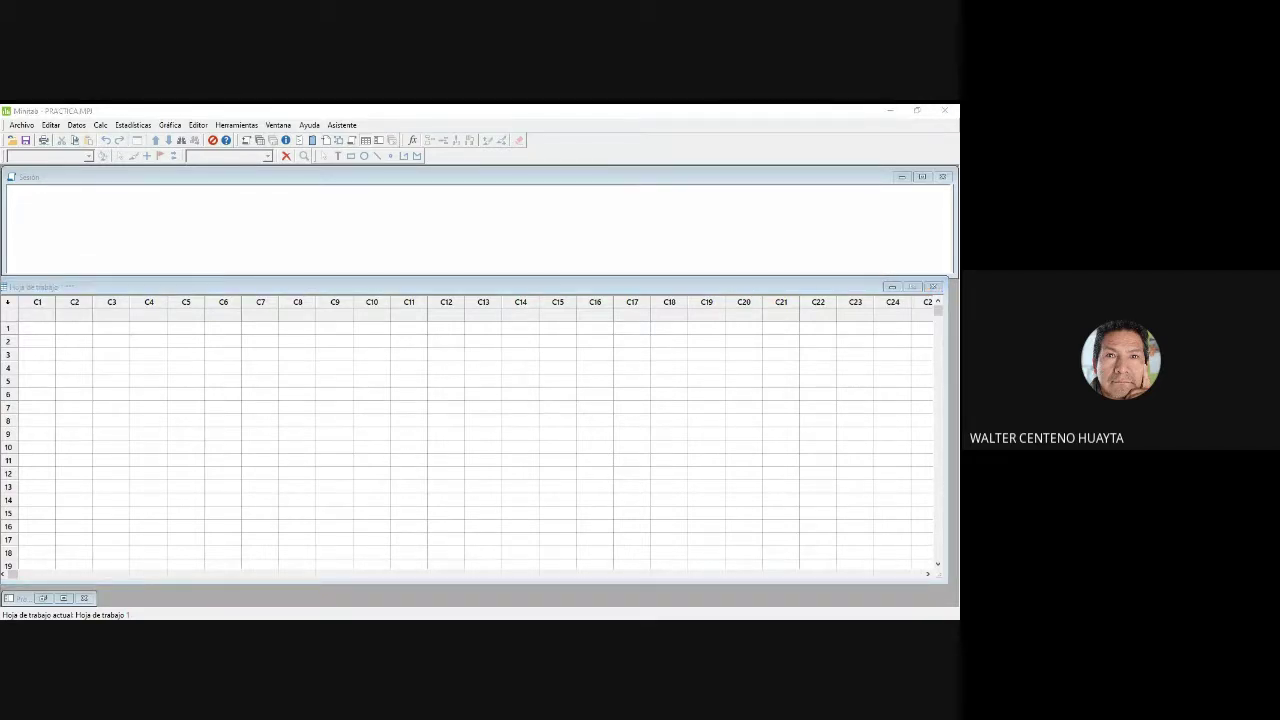
key(alt+Tab)
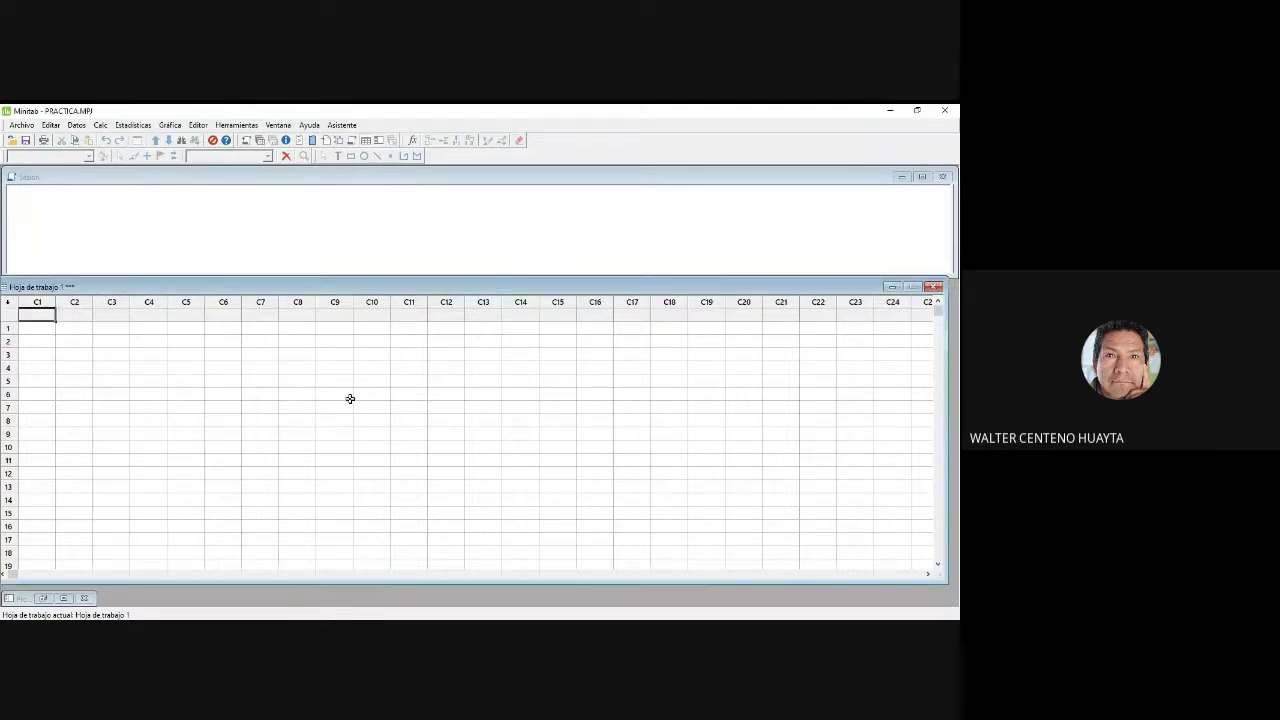
click(108, 316)
click(151, 314)
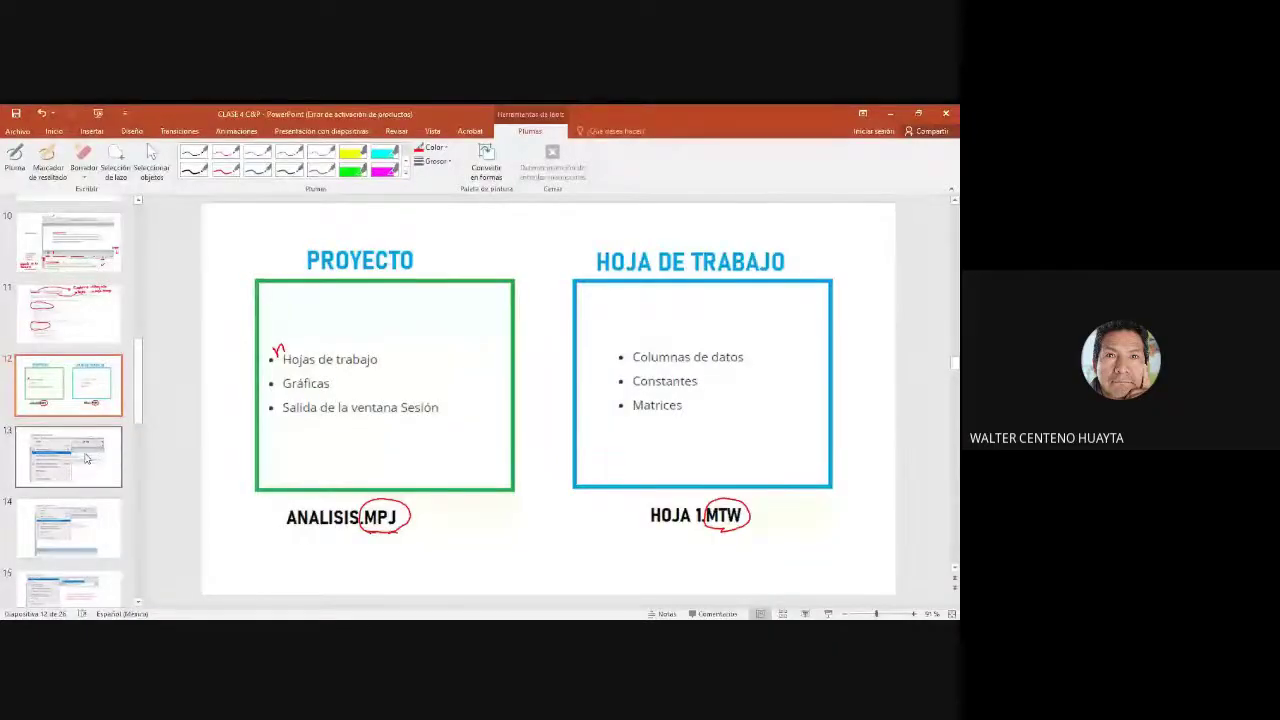
Step: In the PowerPoint presentation, go forward through the slides to "Tipos de datos" on slide 16
click(80, 459)
scroll(145, 404, down, 1)
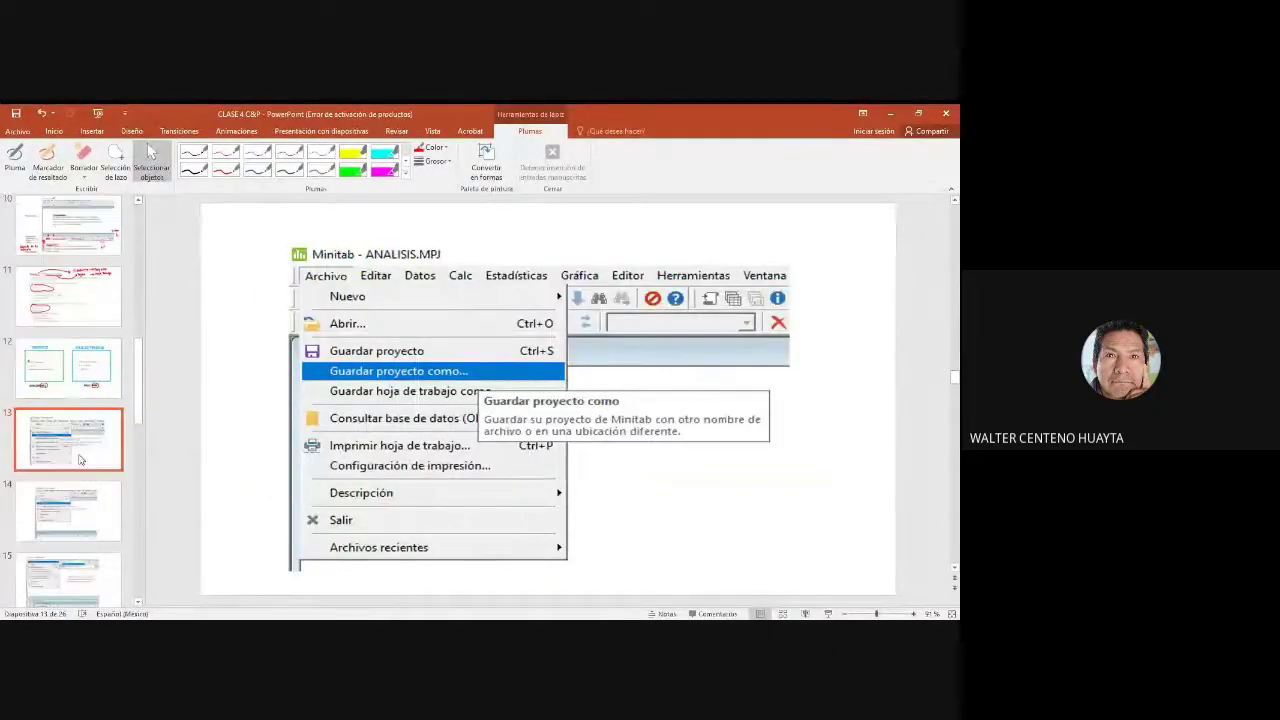
drag(145, 404, 100, 447)
click(100, 447)
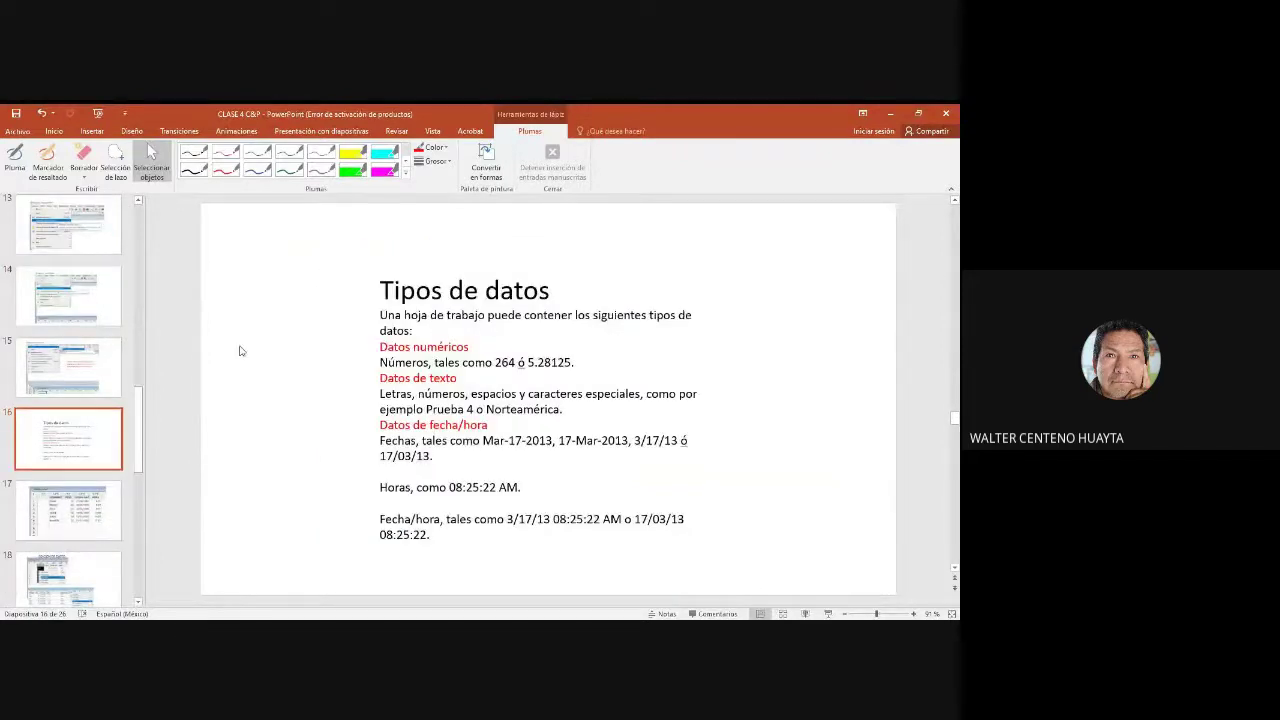
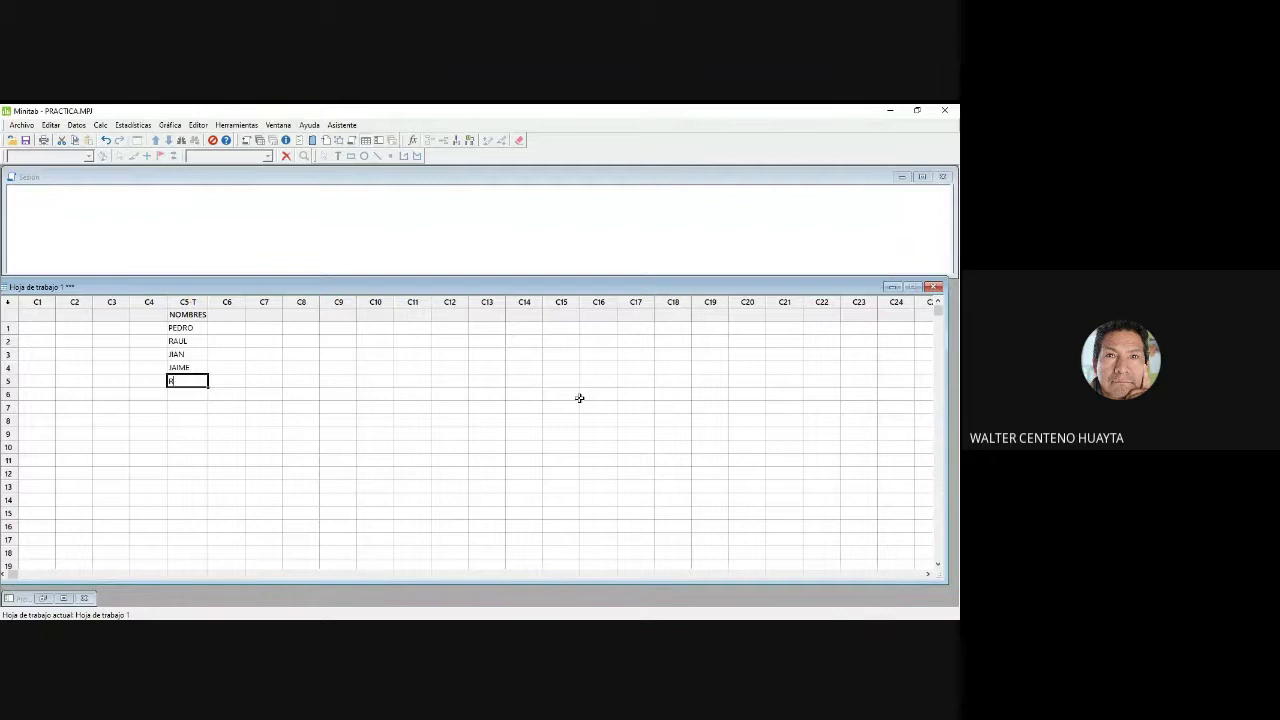
Step: Complete the NOMBRES column by entering the fifth first name in row 5
text(OBERTO)
key(Return)
click(189, 443)
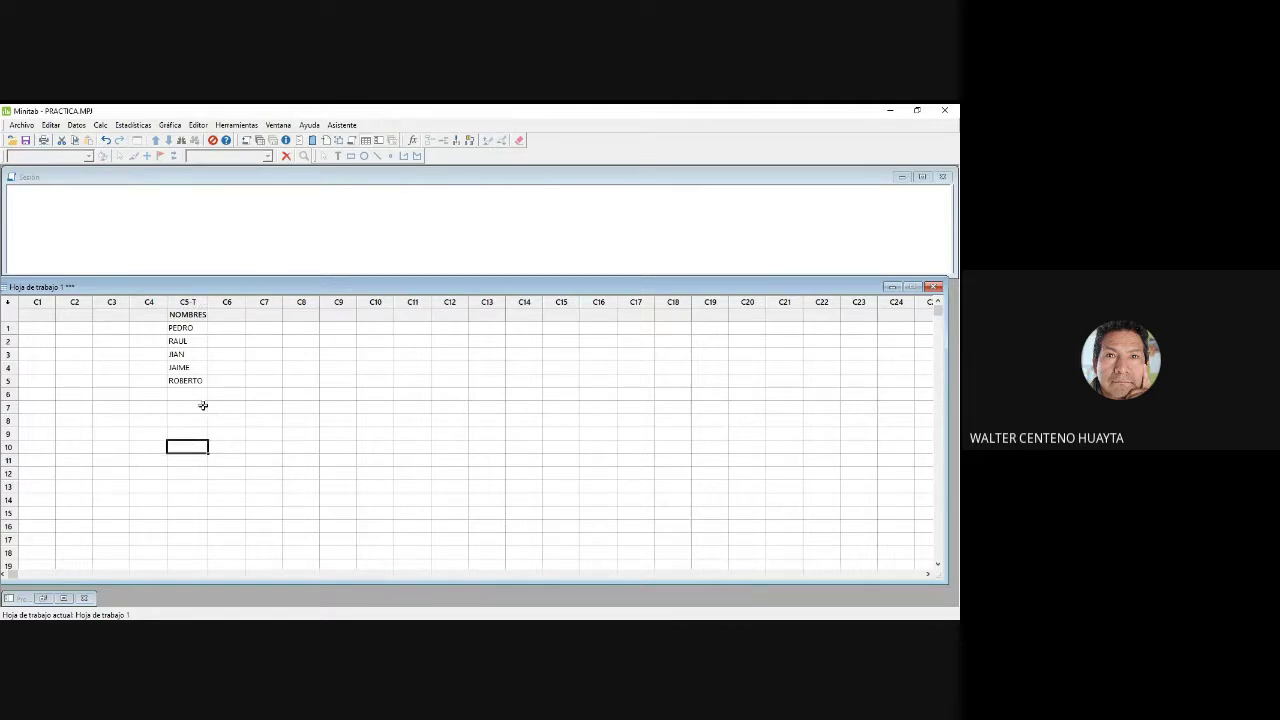
Step: Name column C6 PESO and enter 56 as its value in row 1
click(227, 315)
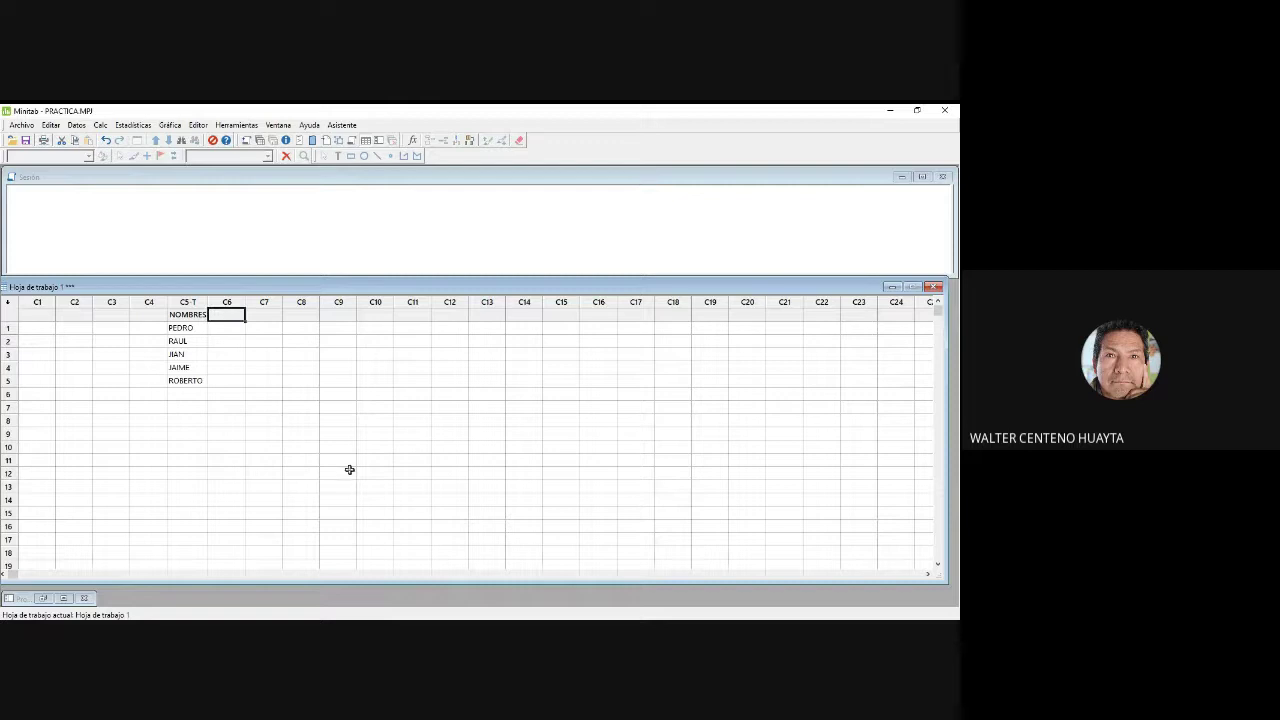
text(PESO)
click(220, 330)
text(56)
key(Return)
Step: Enter 89, 57, 68 and 55 in rows 2 to 5 of the PESO column
text(8)
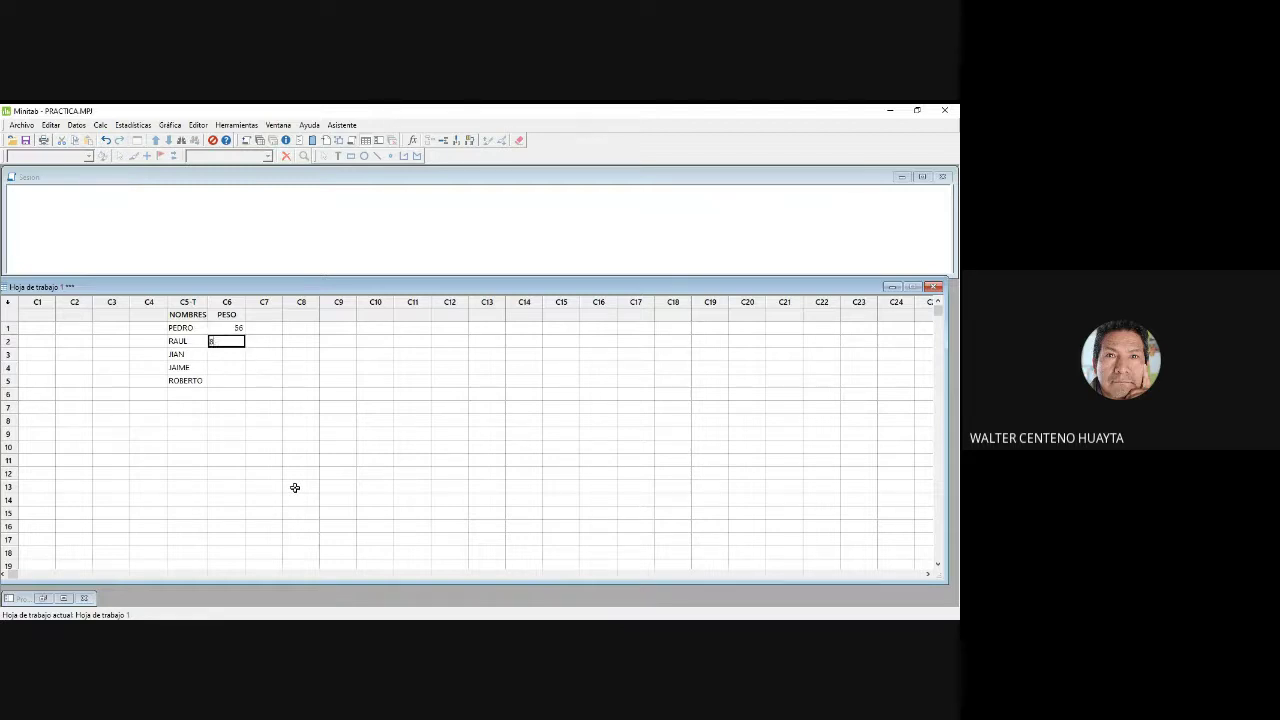
text(9)
key(Return)
text(57)
key(Return)
text(68)
key(Return)
text(65)
key(Return)
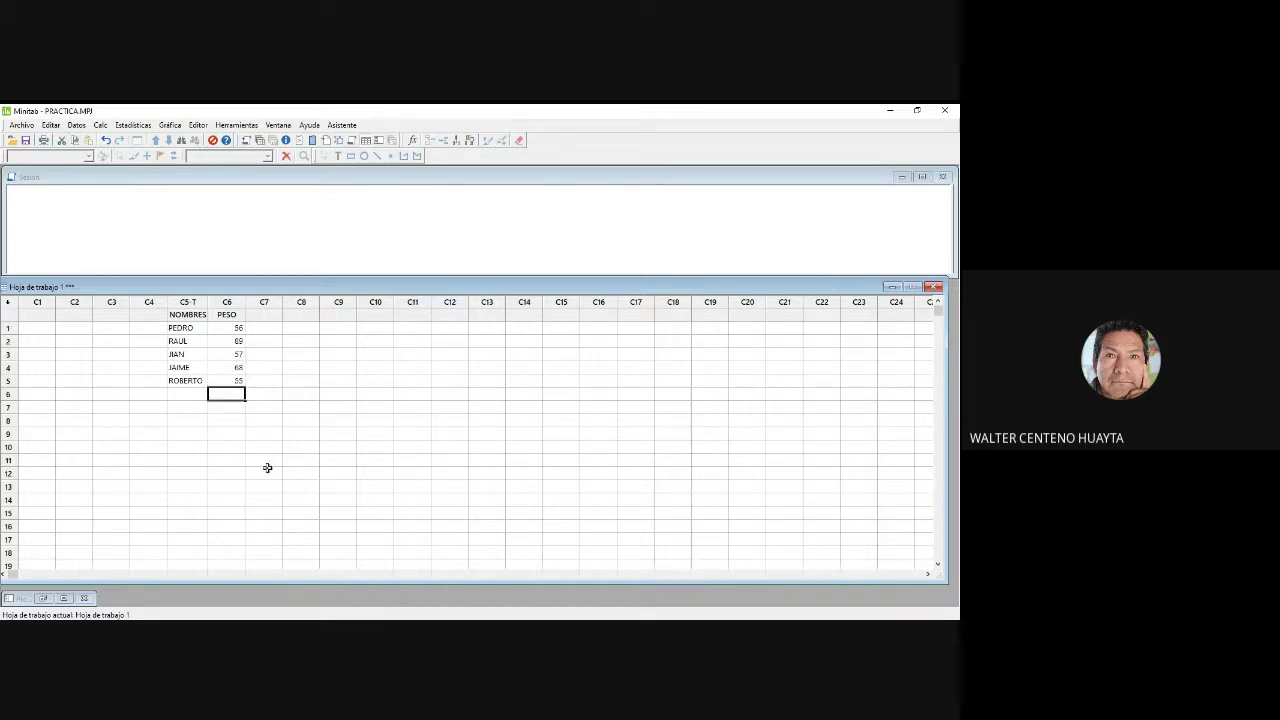
Step: Name column C7 FECHA NAC and enter the first person's birth date in row 1
click(263, 471)
click(264, 314)
text(FECHA)
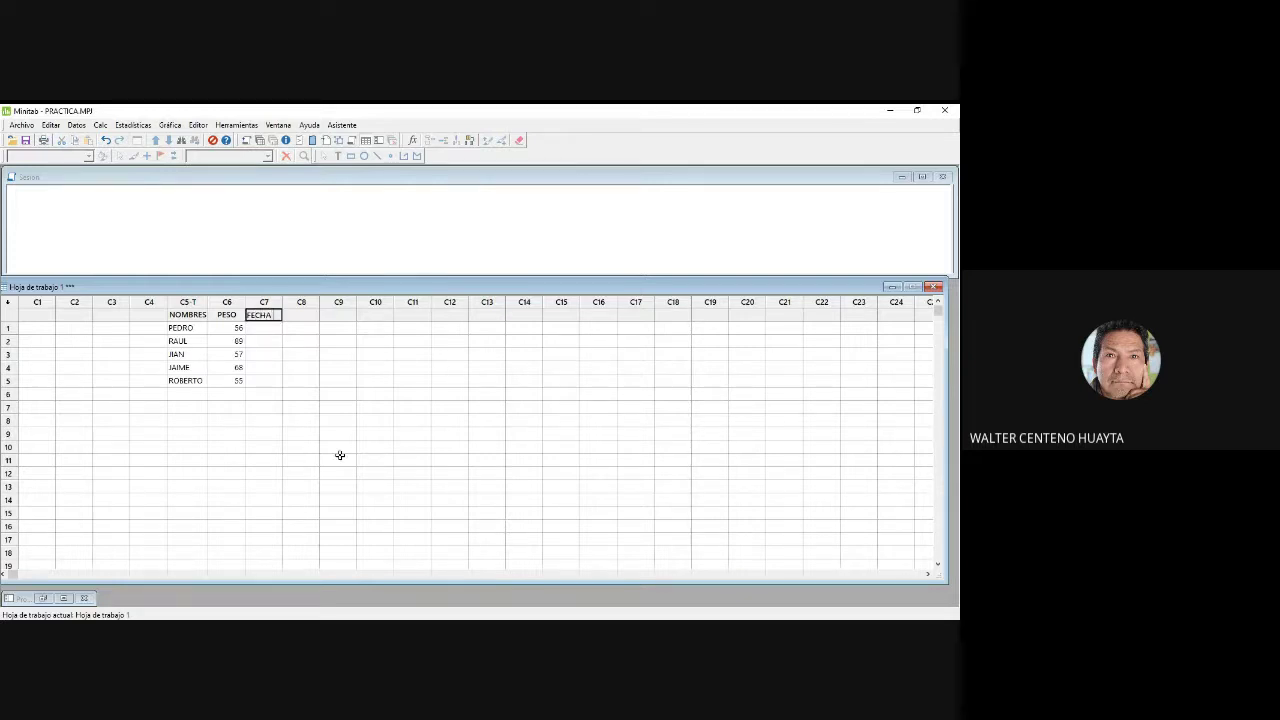
text( NAC)
key(Return)
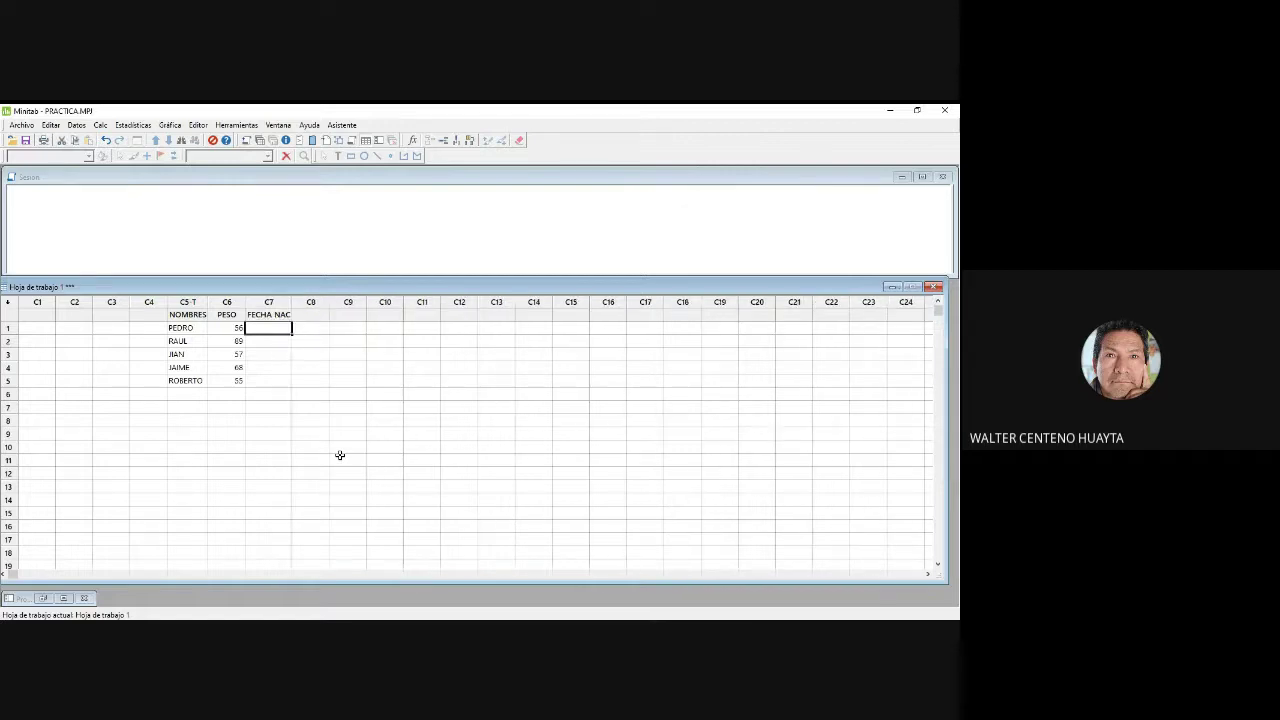
text(12/05/89)
key(Return)
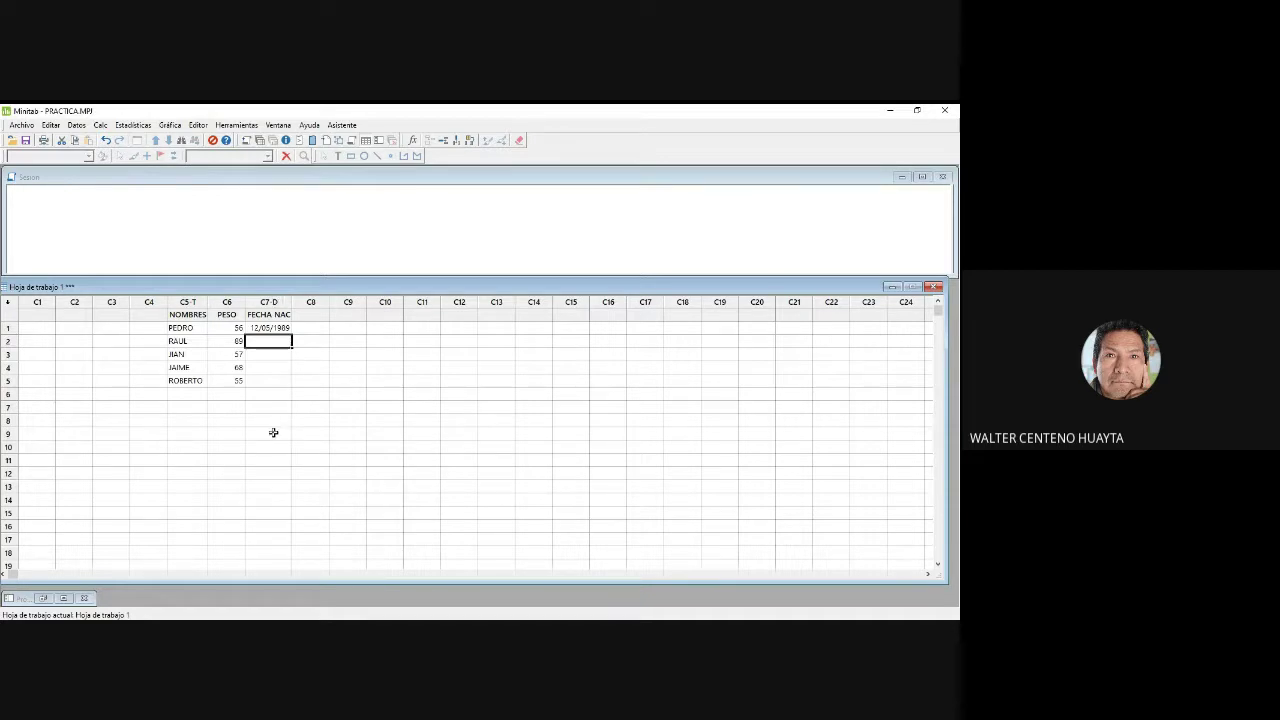
Step: Fill in the birth dates of the remaining four people in rows 2 to 5 of the FECHA NAC column
text(05/0)
text(4/19)
text(59)
key(Return)
text(12/)
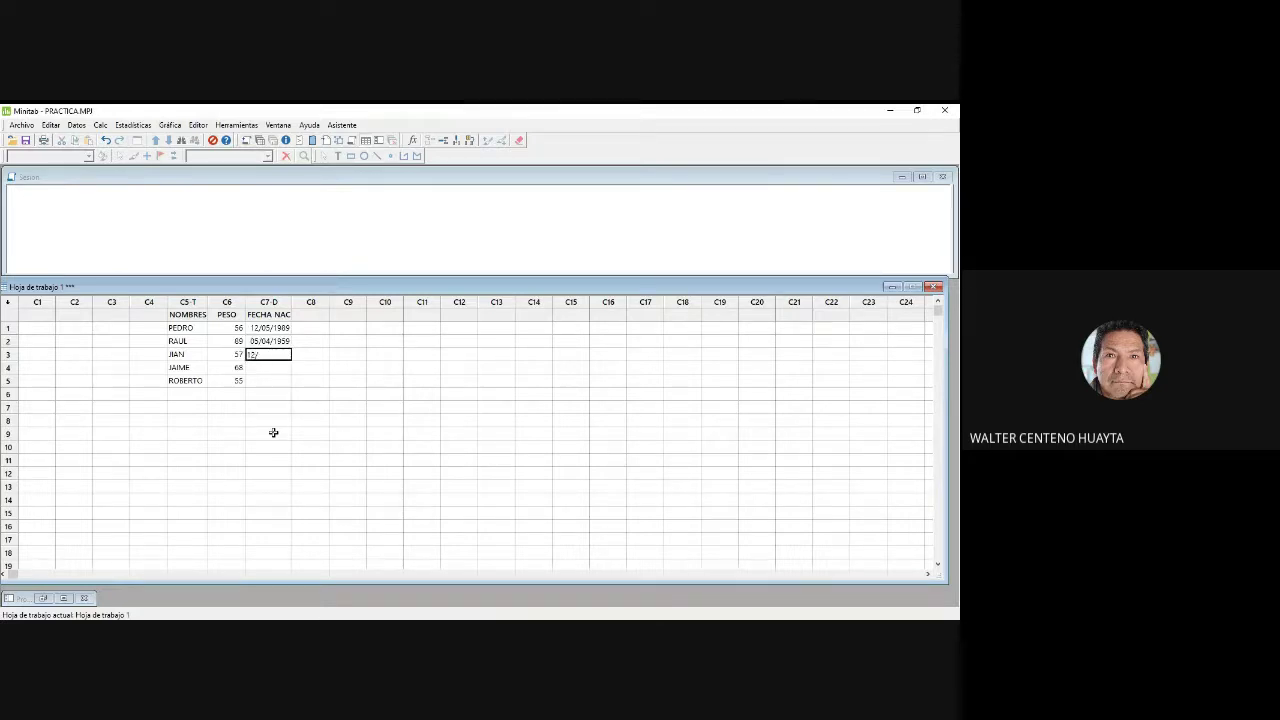
text(7/89)
key(Return)
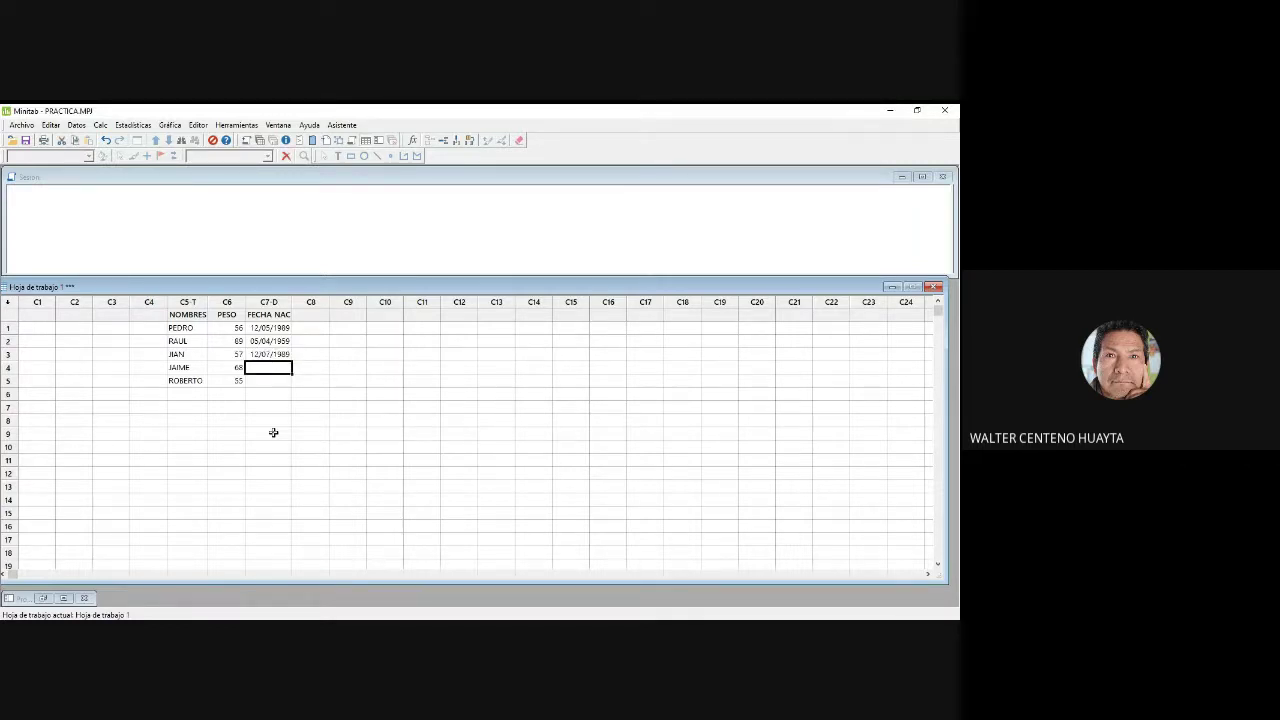
text(26/8/87)
key(Return)
text(25/)
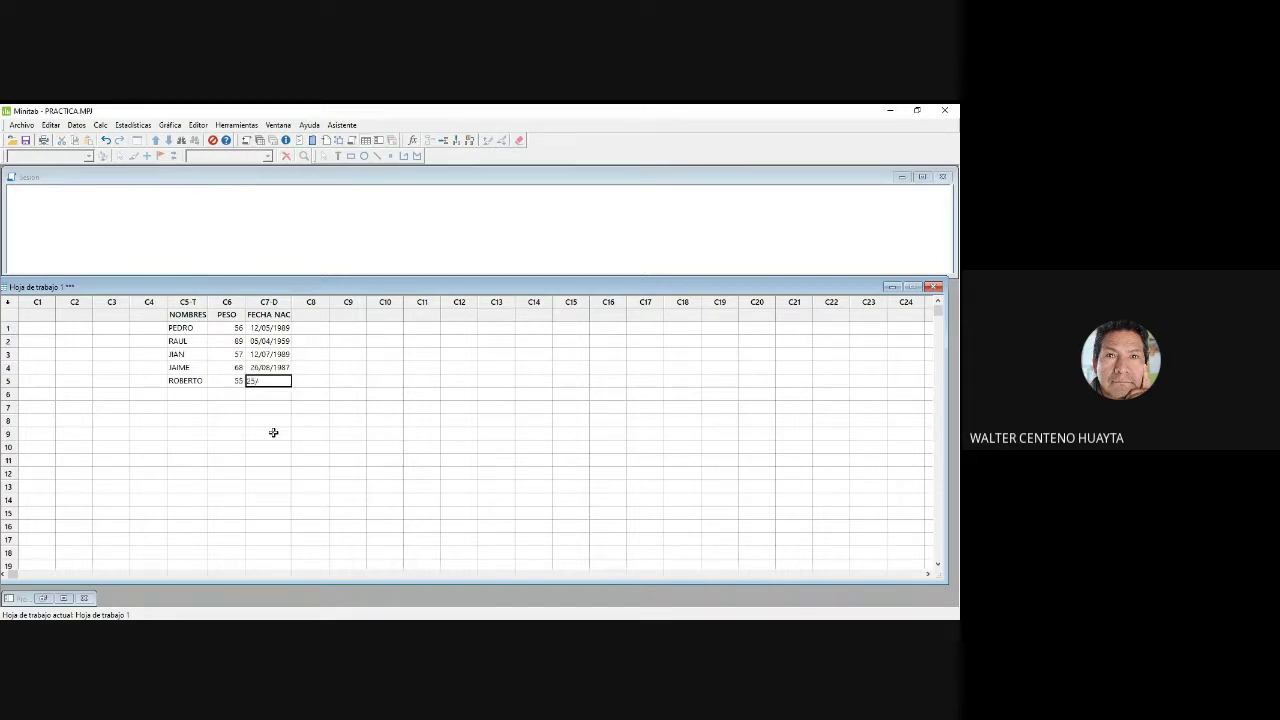
text(12/1969)
key(Return)
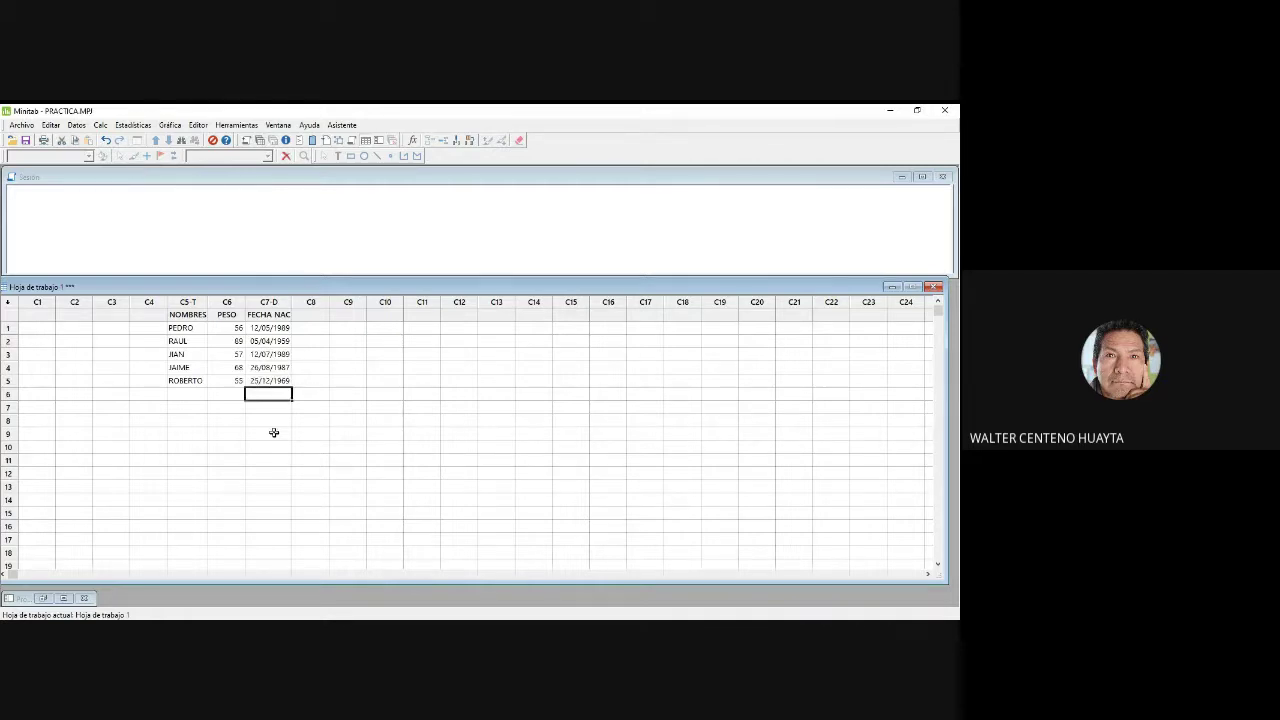
click(273, 432)
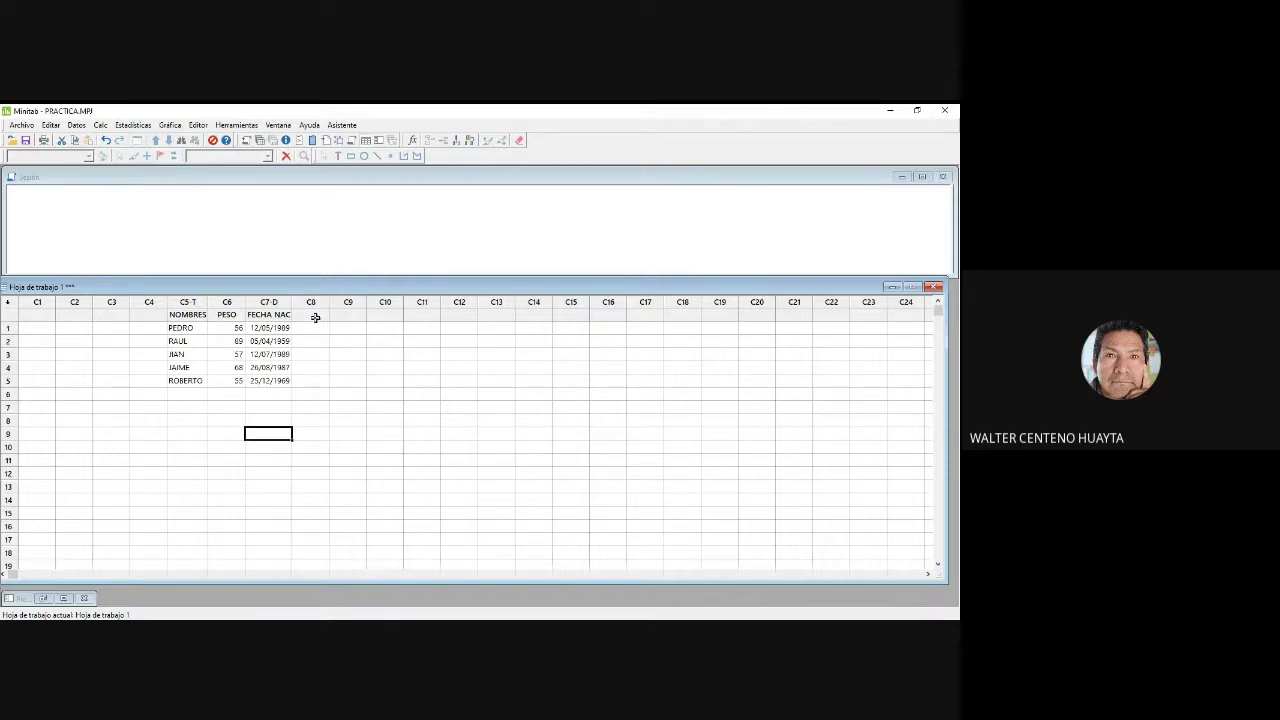
Step: Name column C8 HORA and enter the time 8:10 in row 1
click(313, 315)
text(HORA)
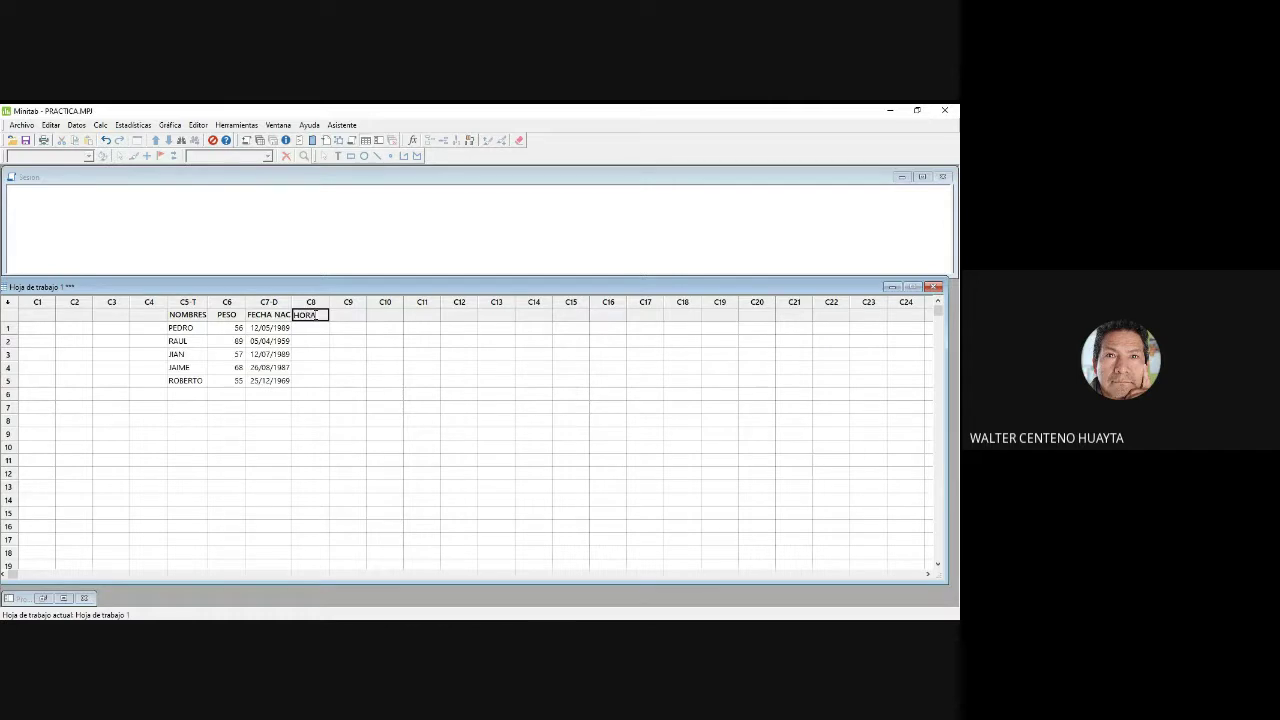
key(Return)
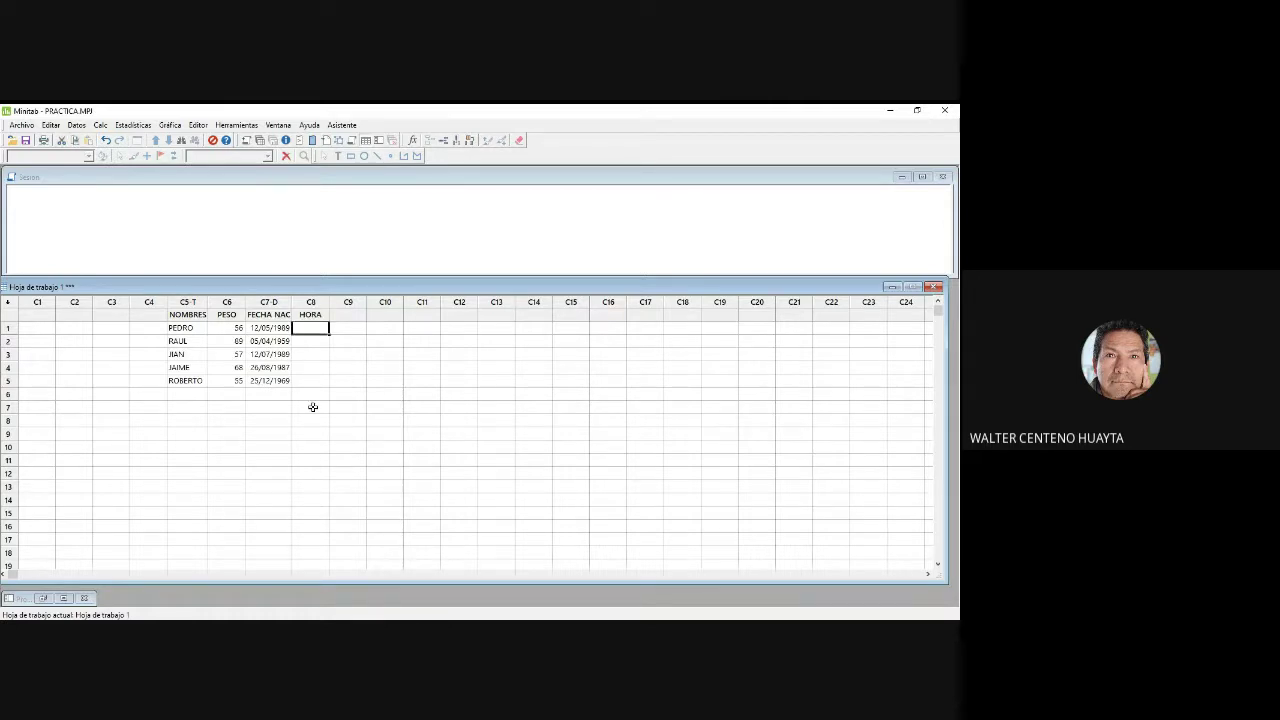
text(8:10)
key(Return)
Step: Enter the times 8:05, 8:55, 9:00 and 8:12 in rows 2 to 5 of the HORA column
text(8:05)
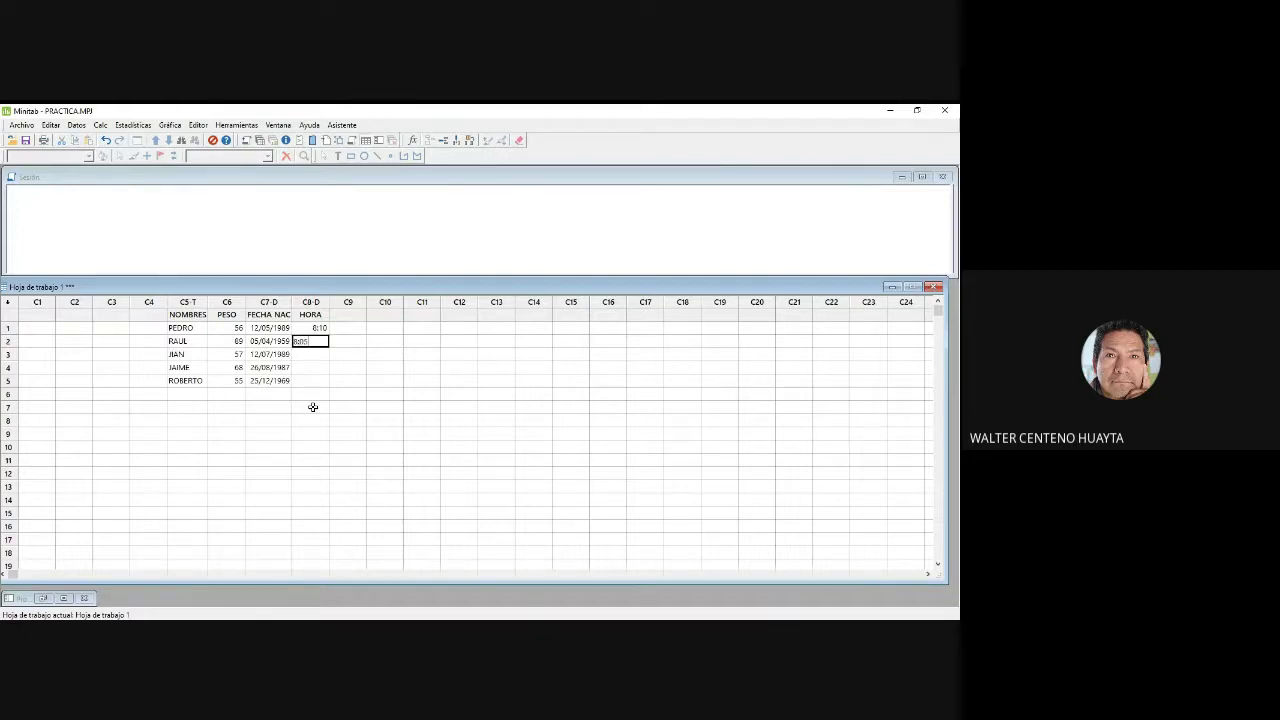
key(Return)
text(8:55)
key(Return)
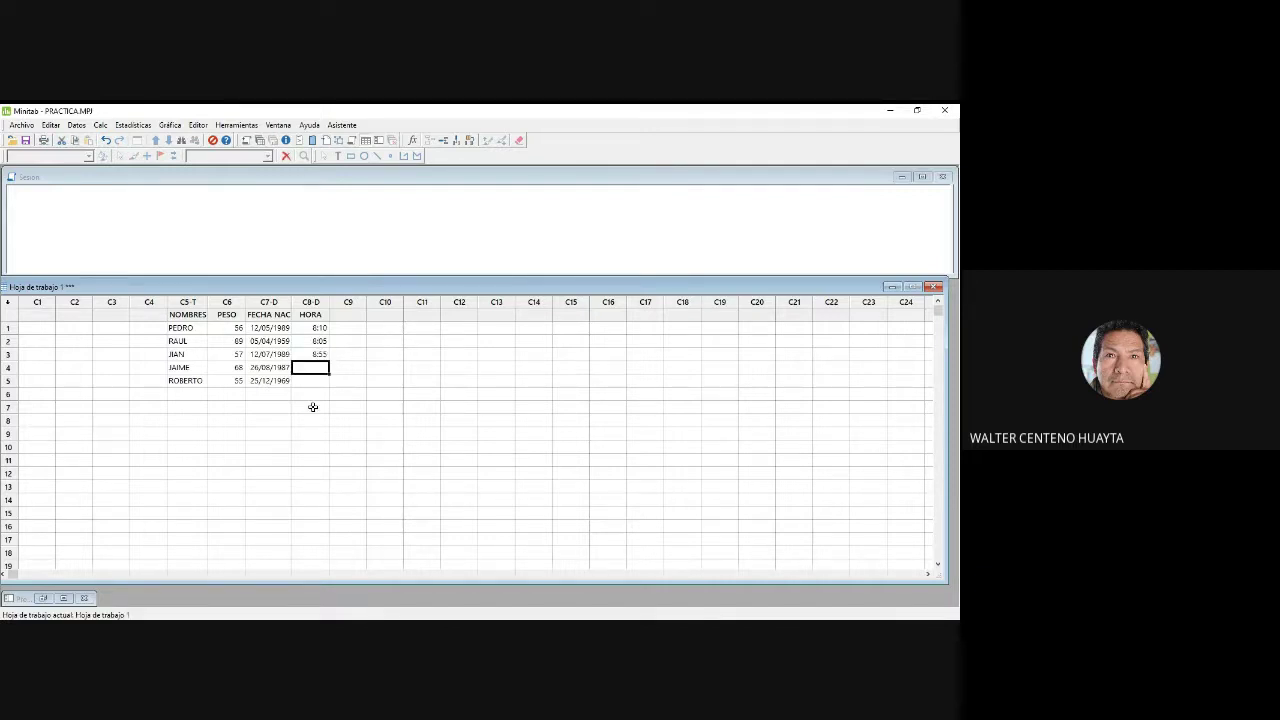
text(9:00)
key(Return)
text(8:12)
key(Return)
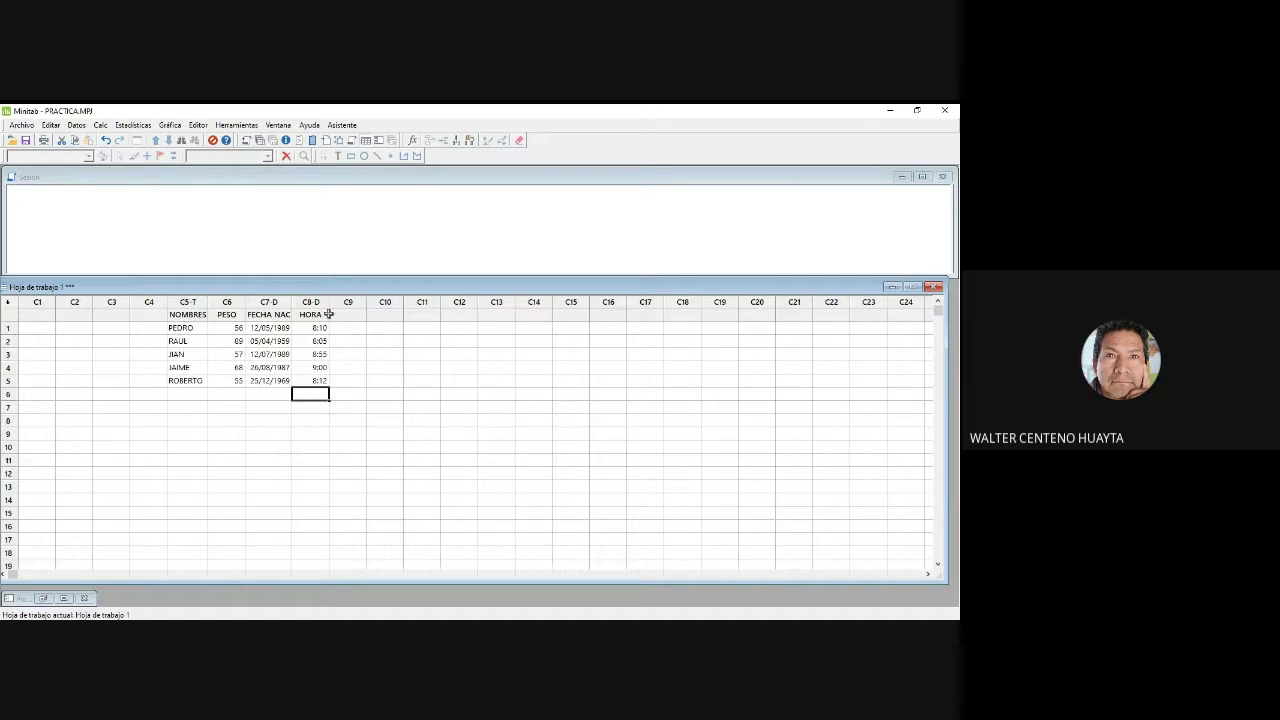
click(238, 446)
click(310, 478)
click(250, 478)
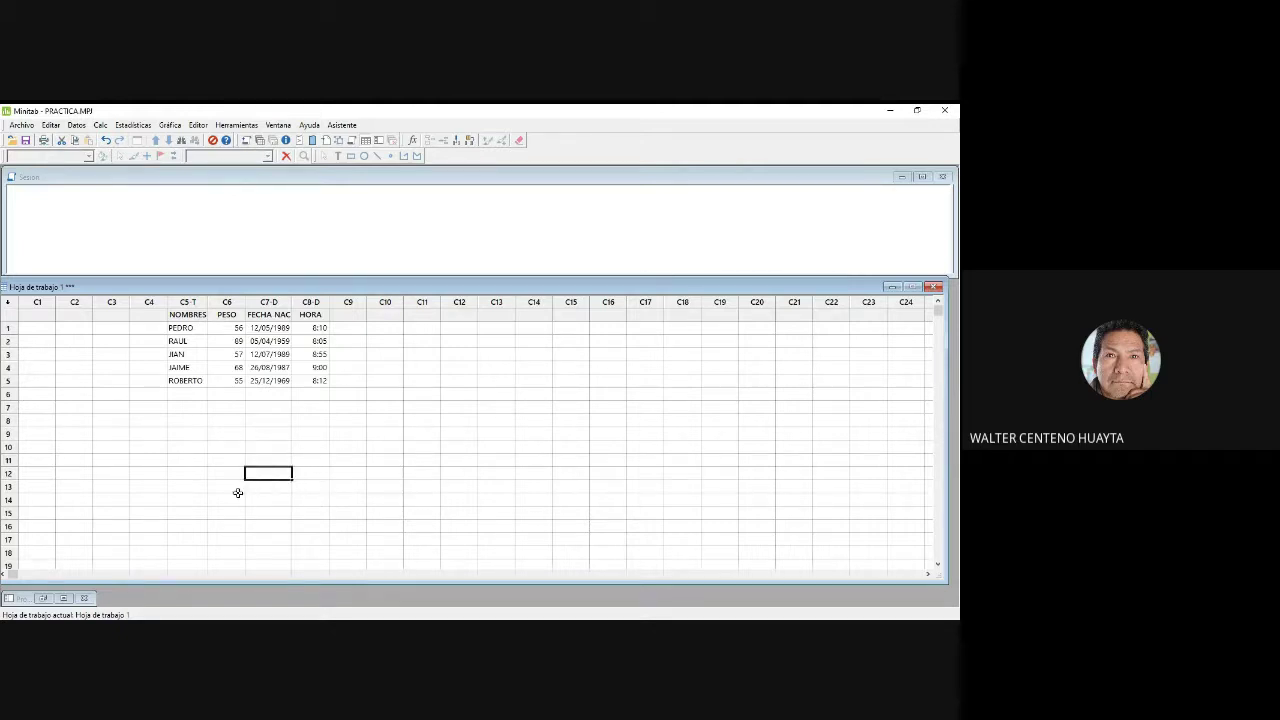
click(238, 492)
drag(179, 311, 177, 378)
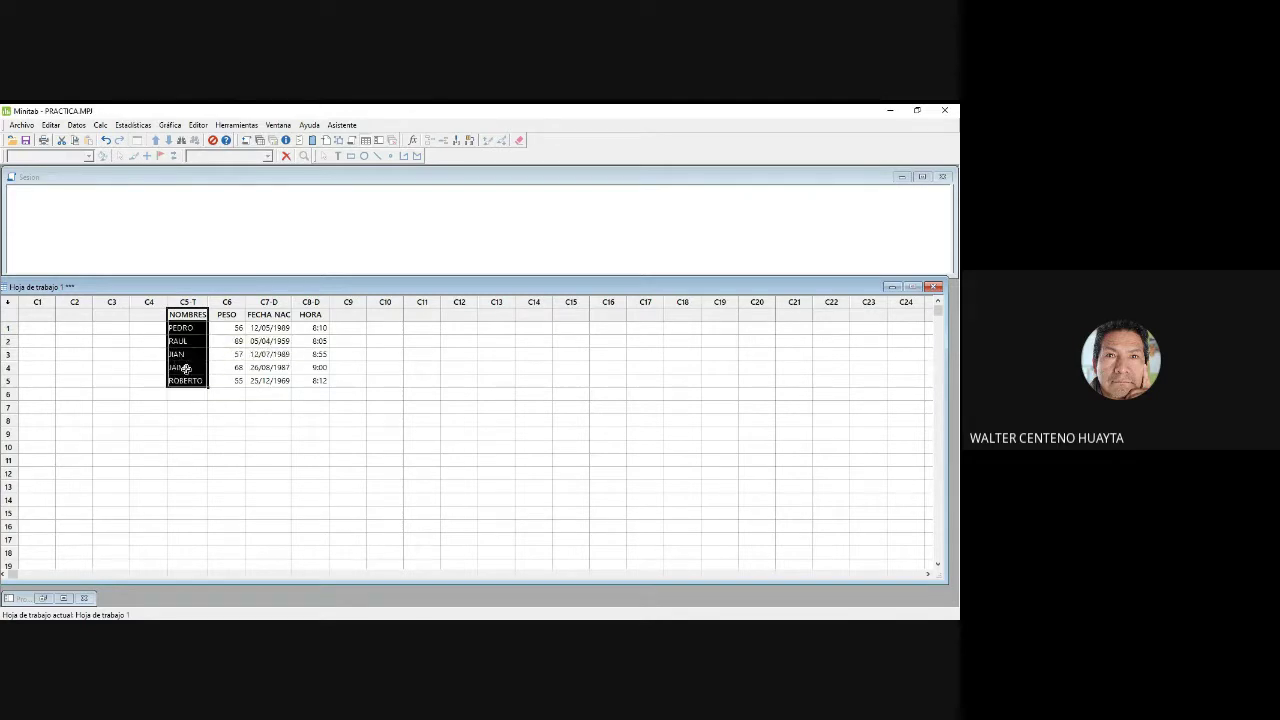
right_click(188, 357)
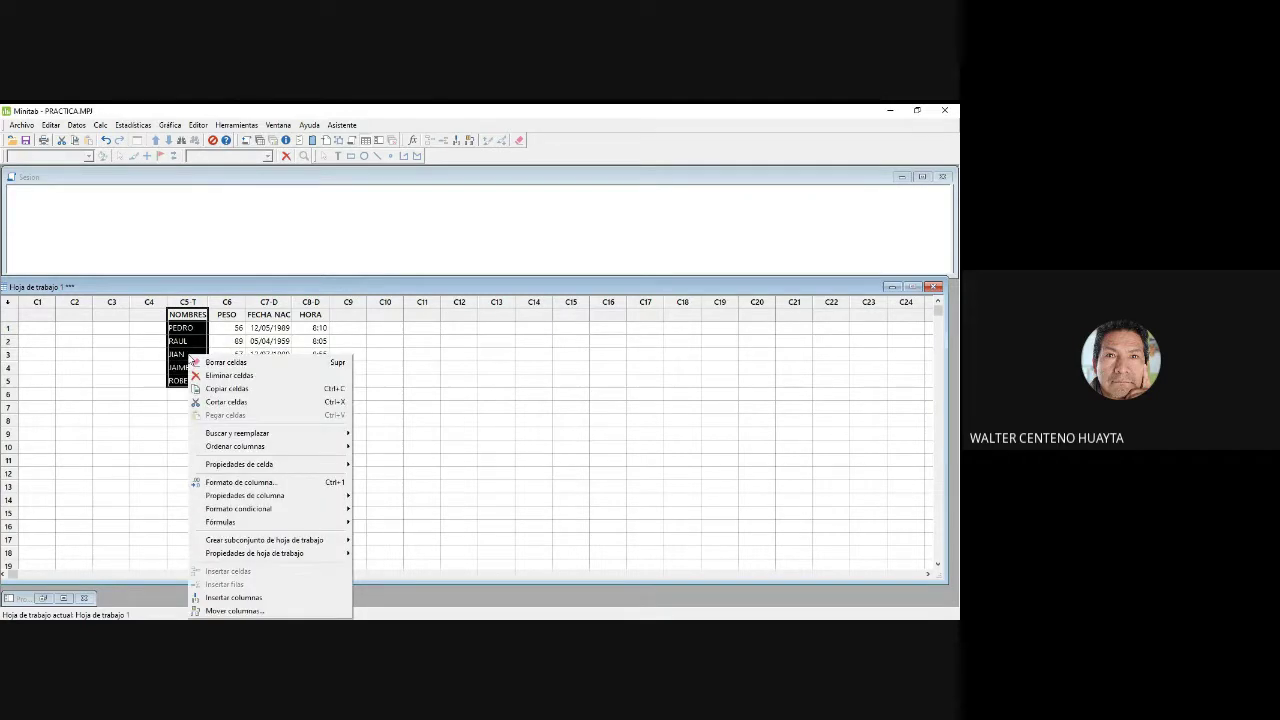
click(133, 396)
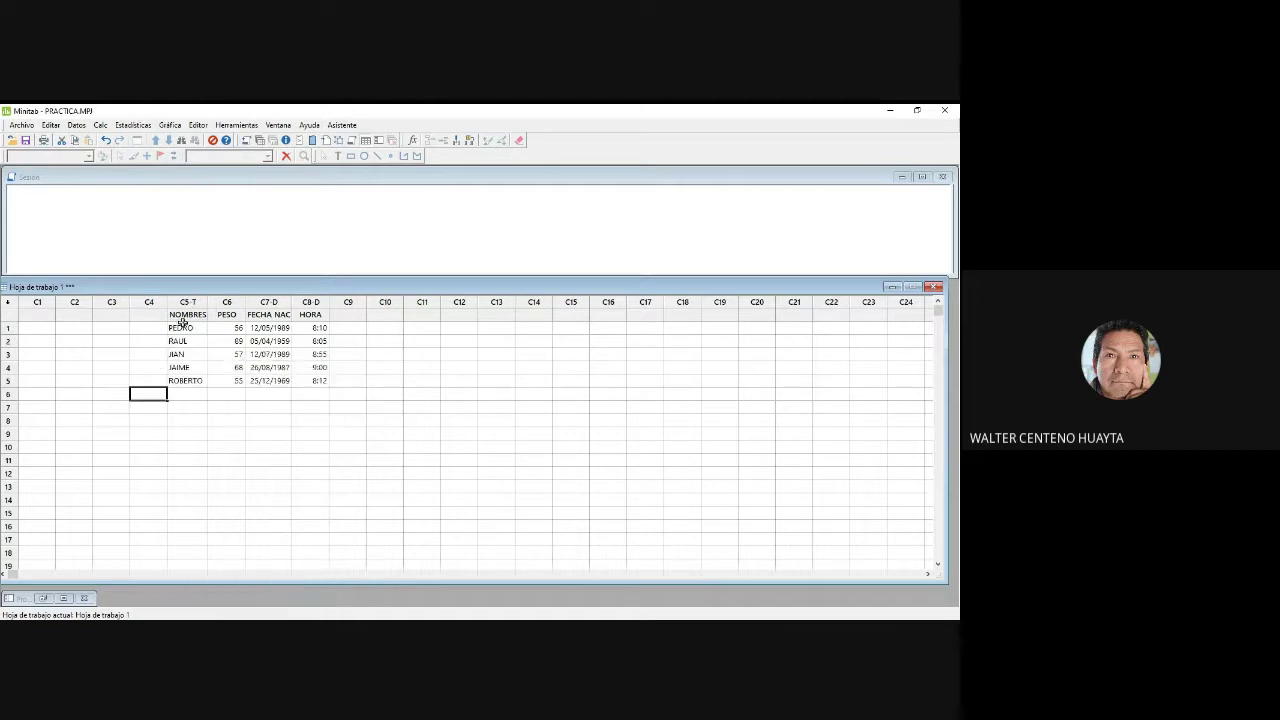
Step: Copy the NOMBRES header and its five names from column C5 and paste them into column C14, starting at the column name cell
drag(181, 314, 181, 342)
drag(182, 366, 182, 380)
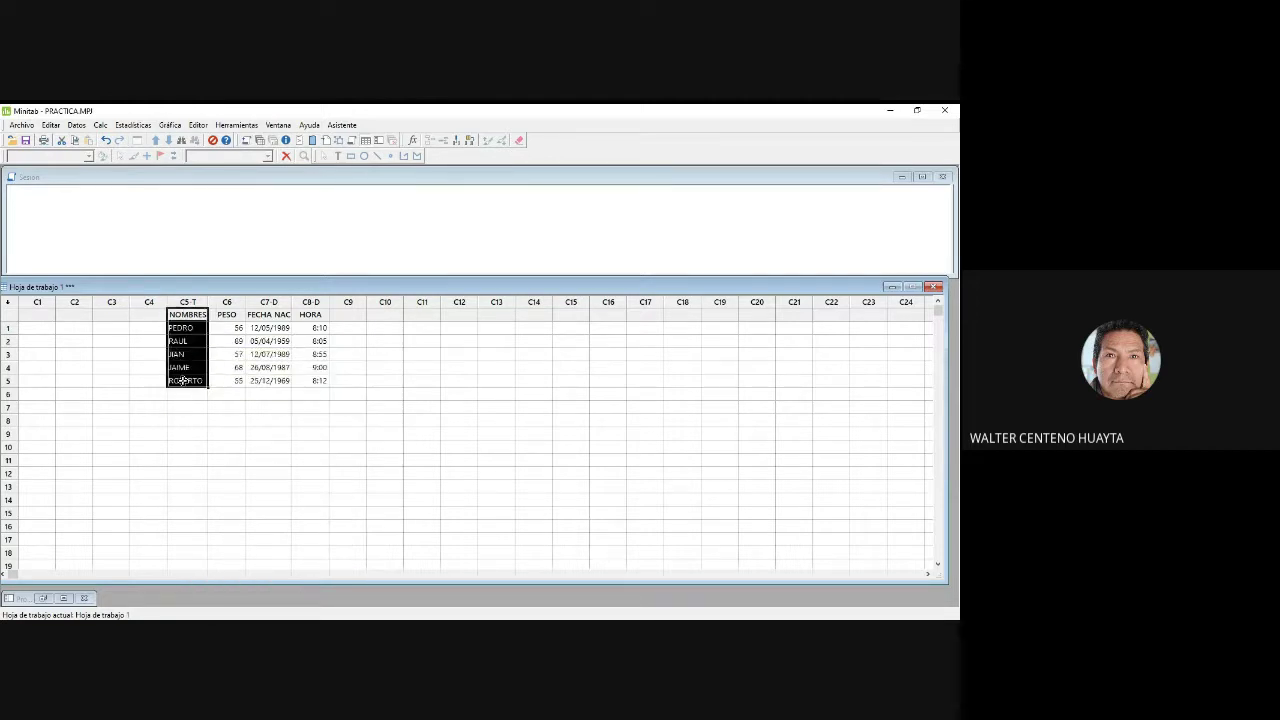
right_click(187, 352)
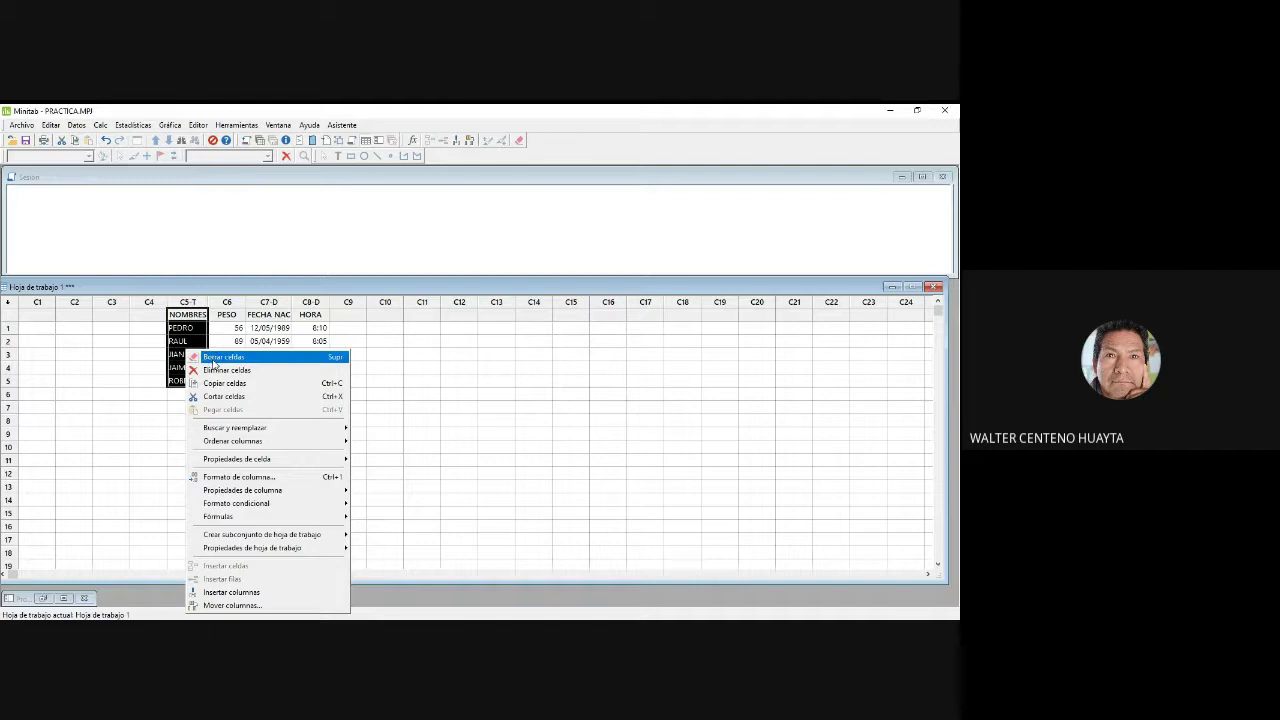
click(225, 386)
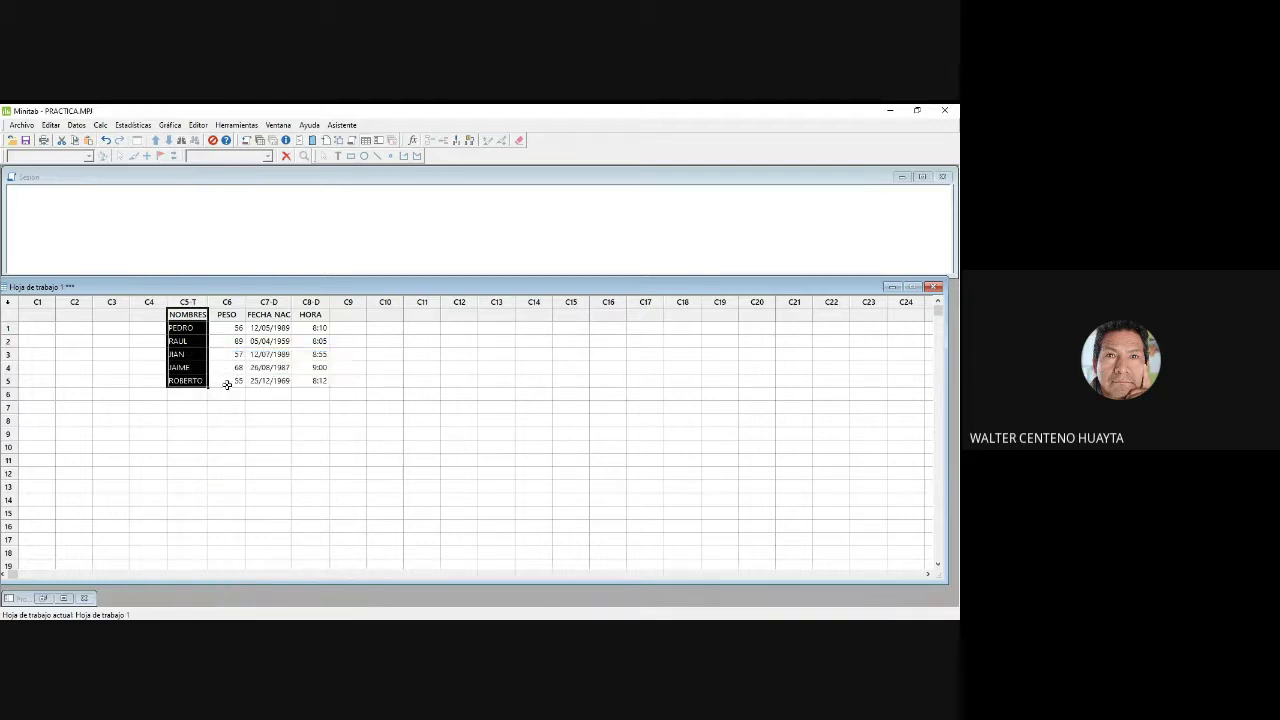
click(531, 315)
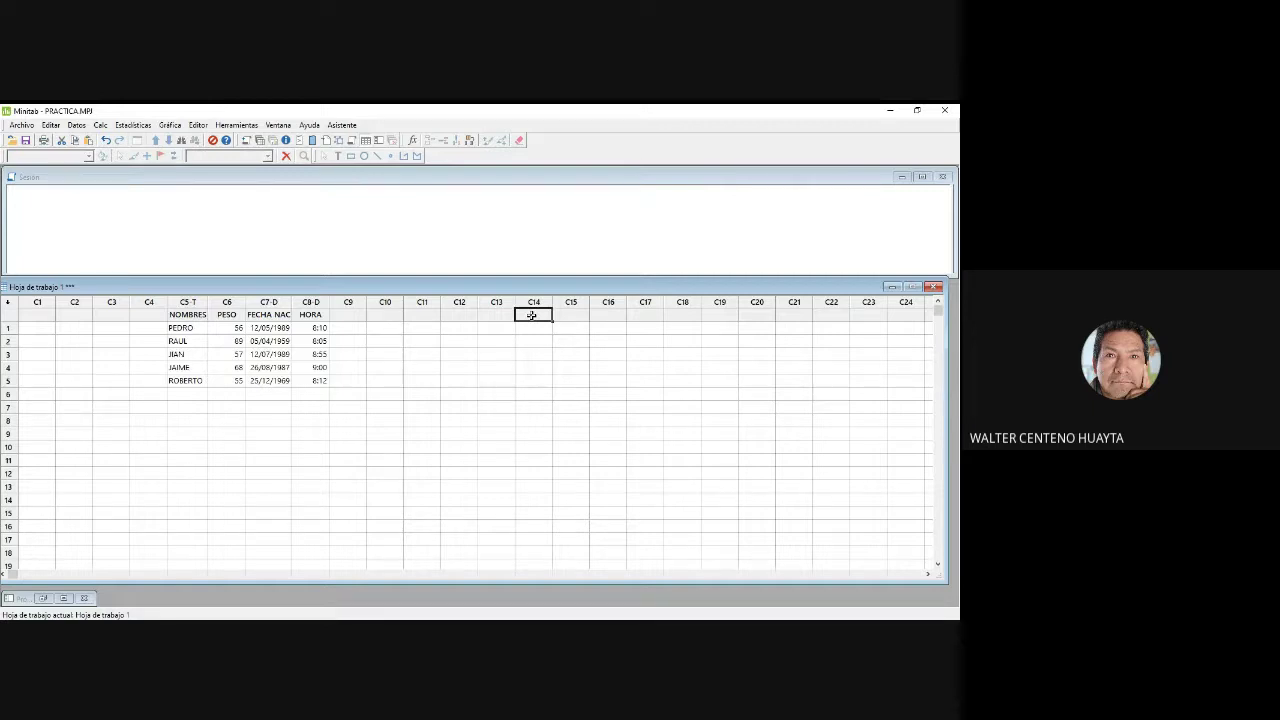
right_click(531, 315)
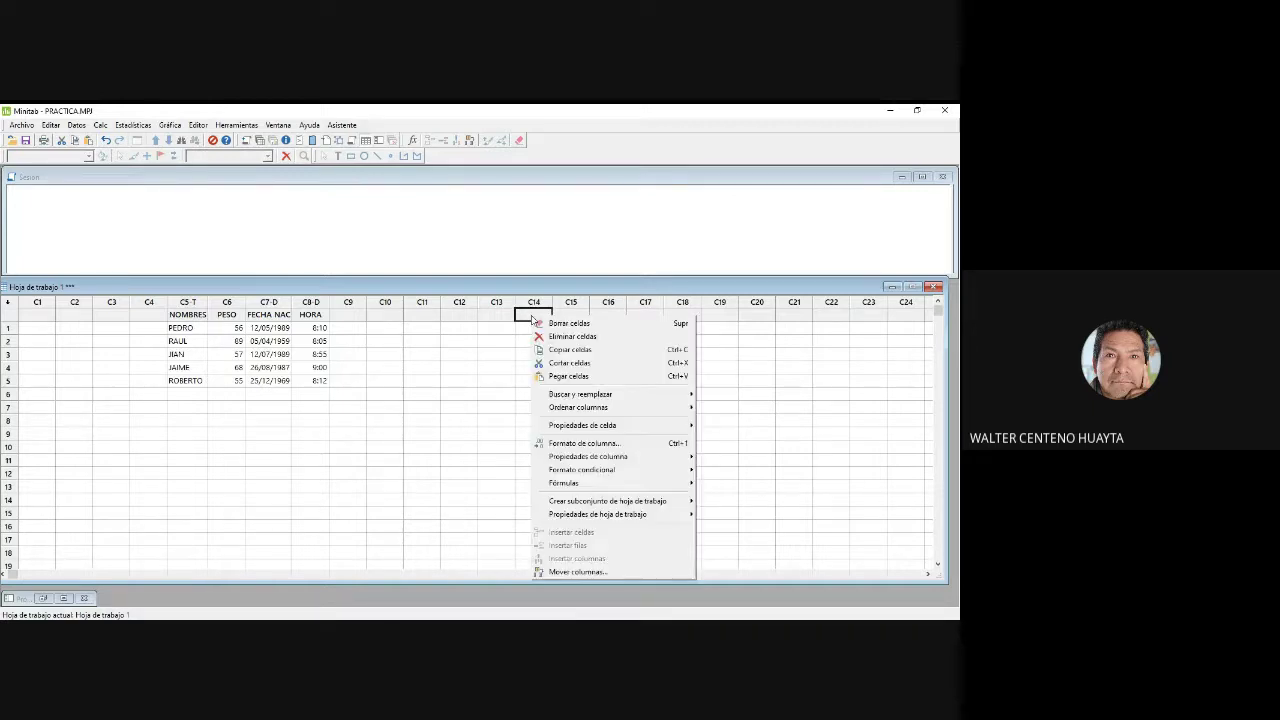
click(560, 376)
click(379, 419)
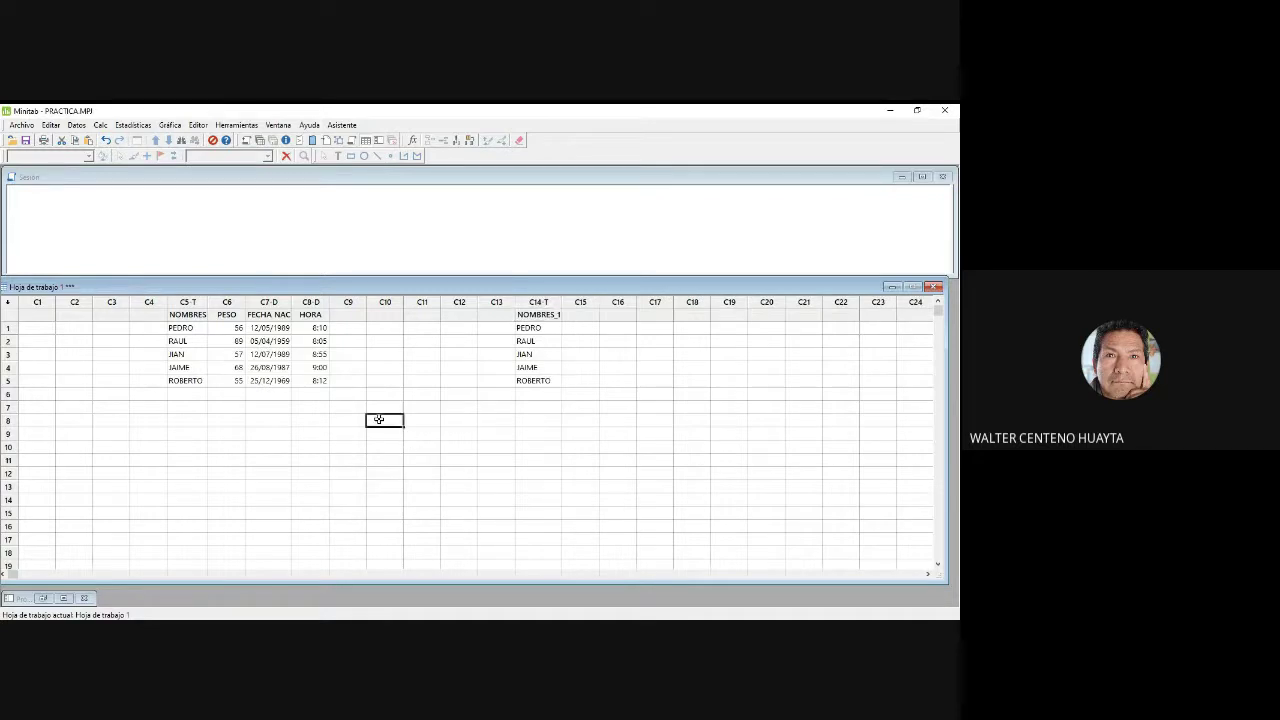
Step: Copy the PESO header and its five values from column C6 into column C15, starting at the column name cell
click(194, 314)
click(541, 315)
click(230, 314)
drag(232, 312, 231, 378)
right_click(230, 370)
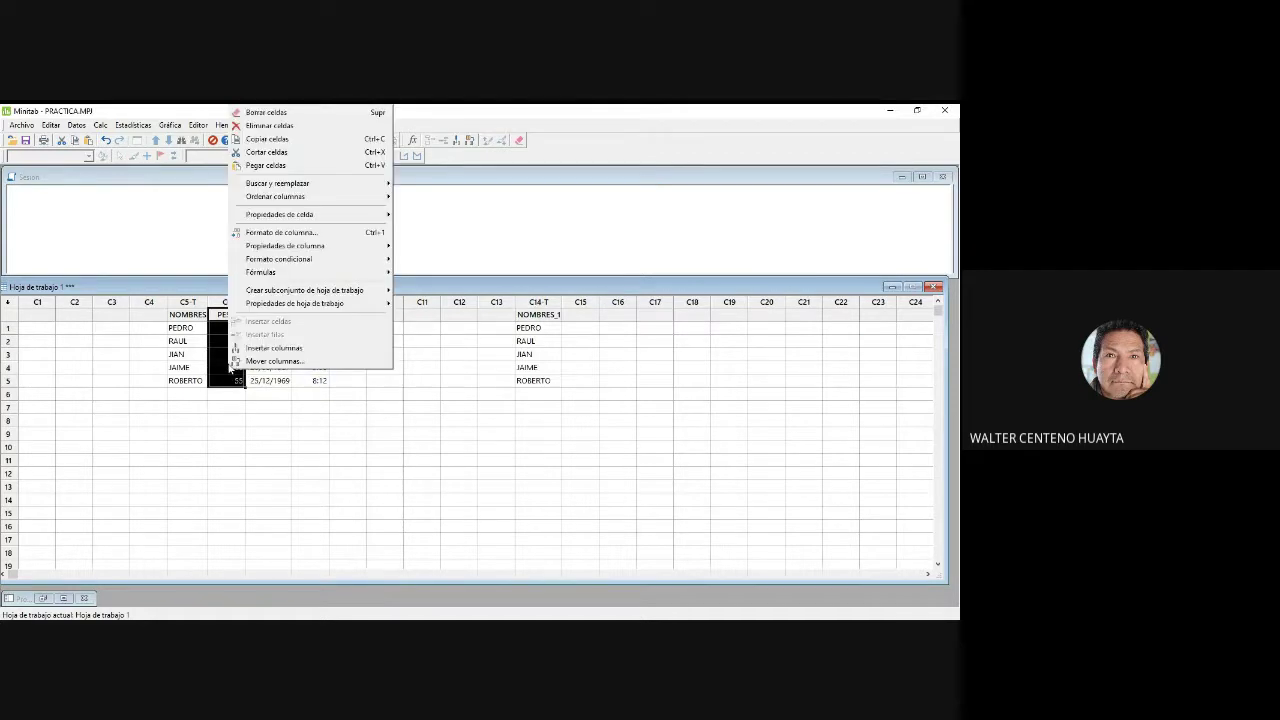
click(261, 146)
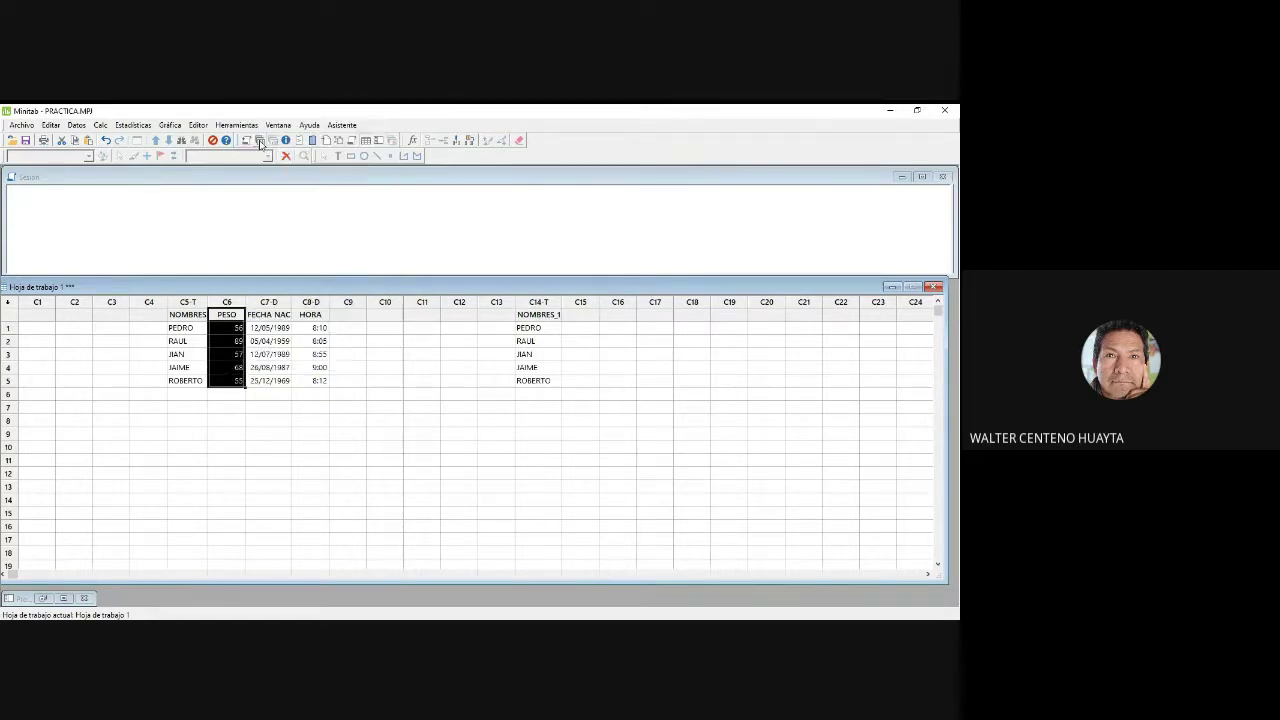
click(571, 314)
right_click(571, 314)
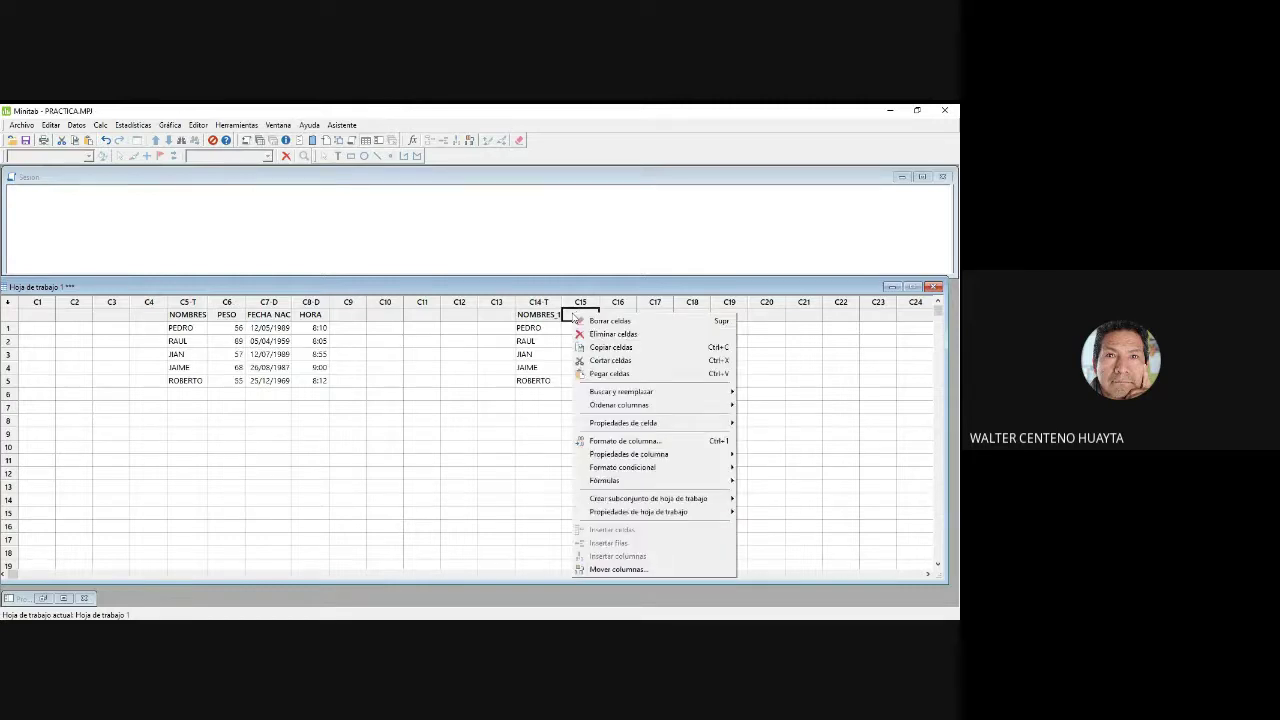
click(603, 370)
click(542, 444)
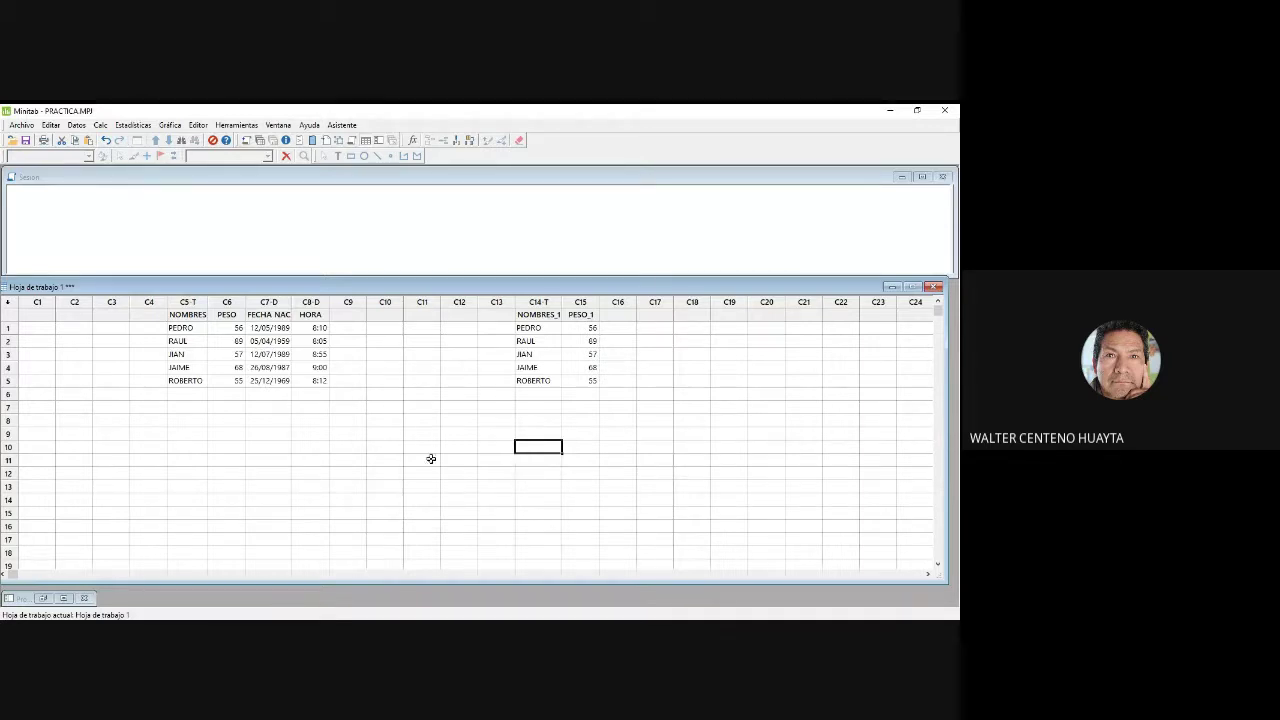
click(385, 422)
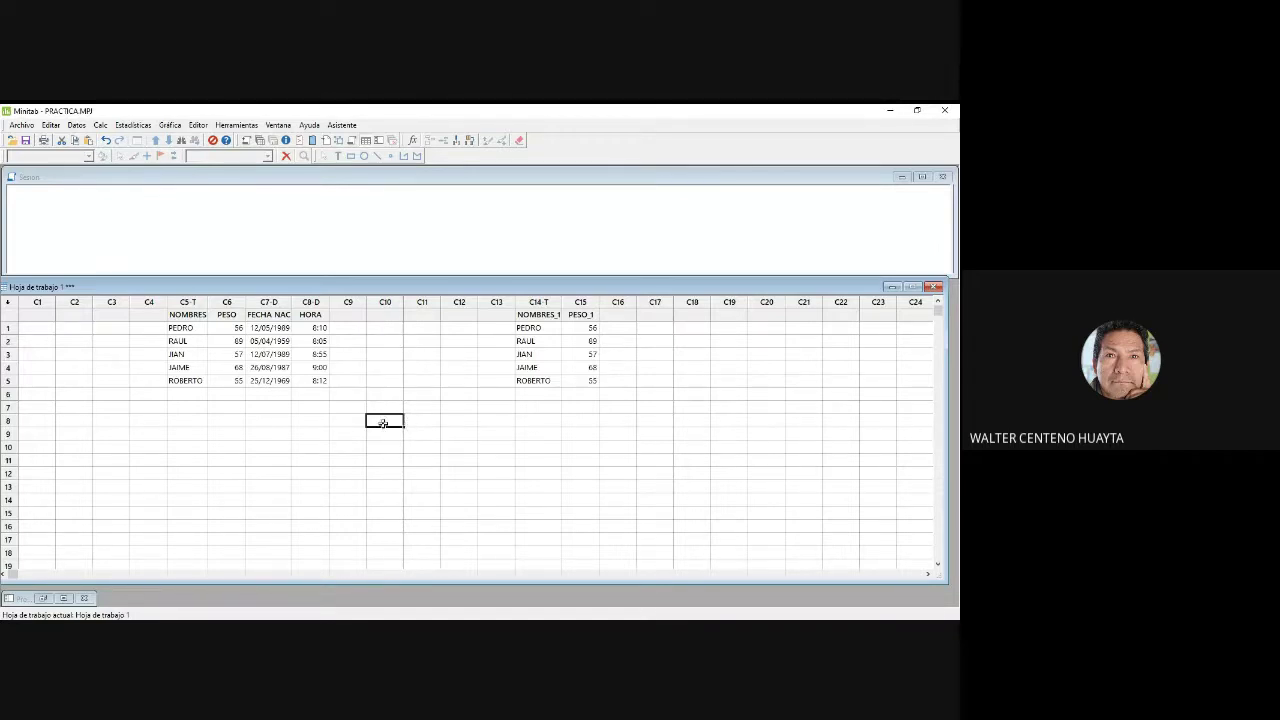
click(463, 420)
click(371, 451)
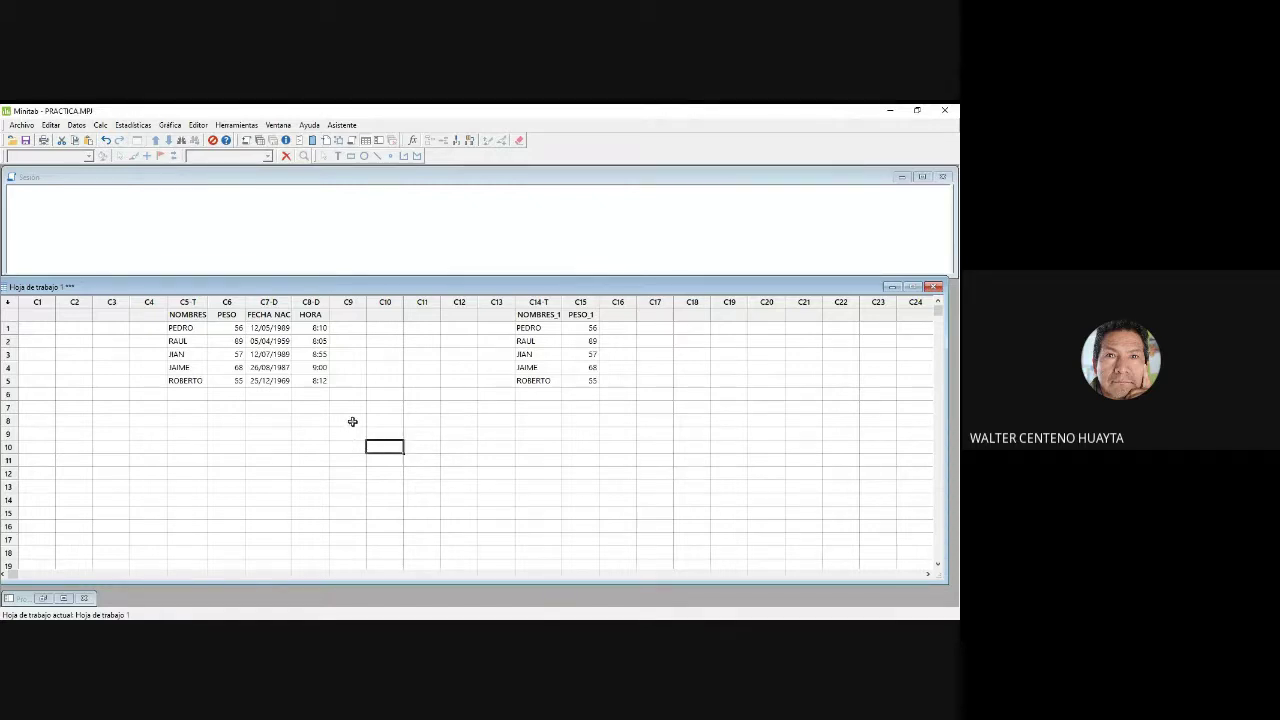
click(352, 421)
click(355, 401)
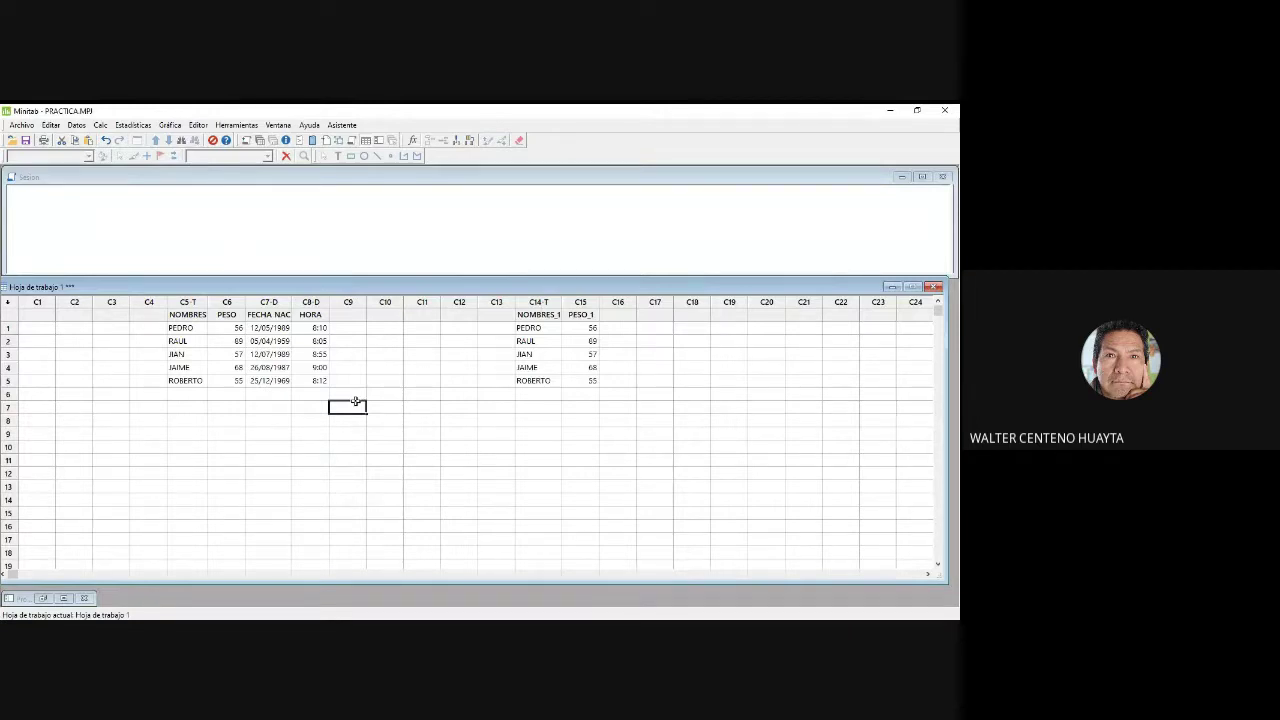
click(408, 423)
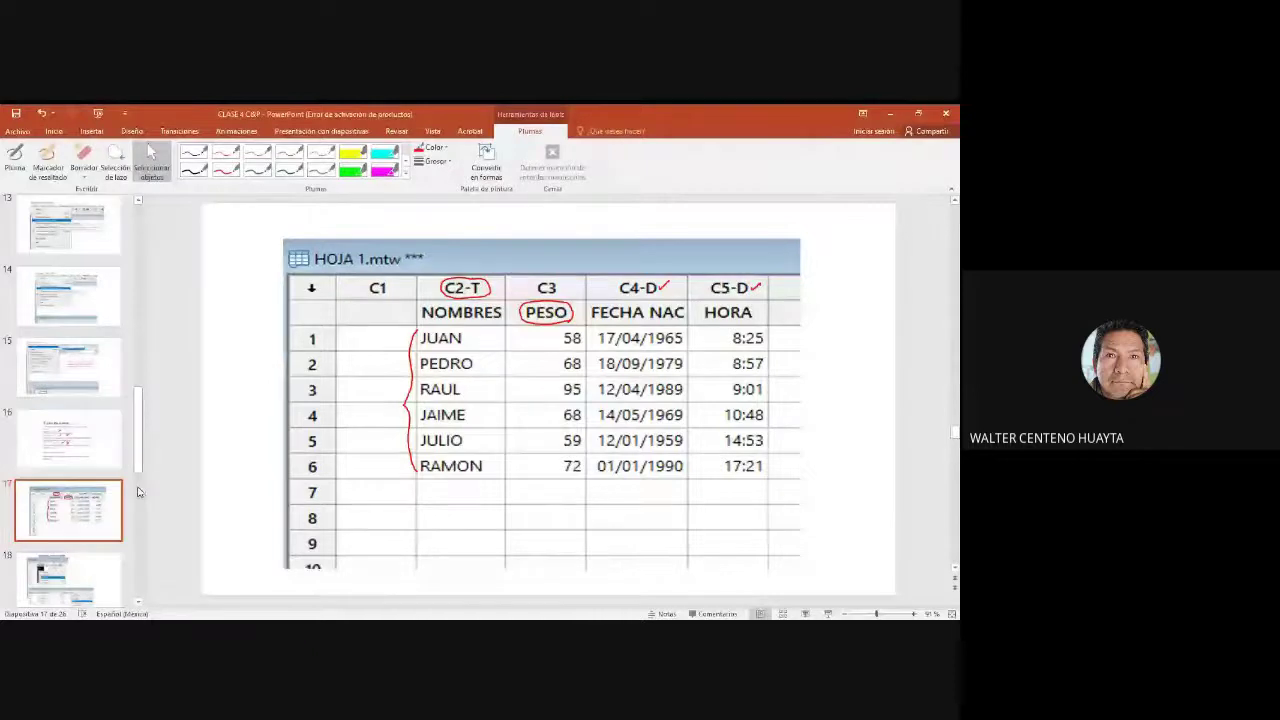
Step: Switch to the PowerPoint presentation and review slides 18 to 21 on data editing and descriptive statistics in Minitab
click(93, 585)
scroll(93, 585, down, 1)
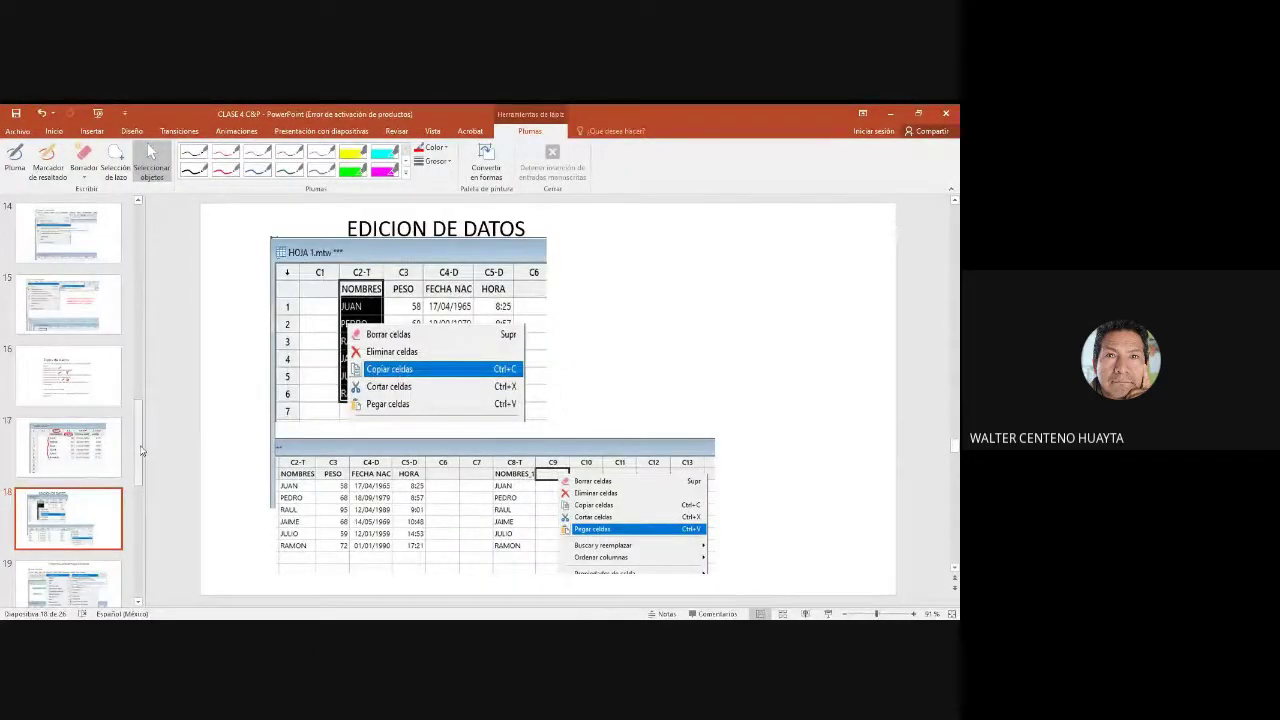
drag(146, 447, 142, 496)
click(82, 378)
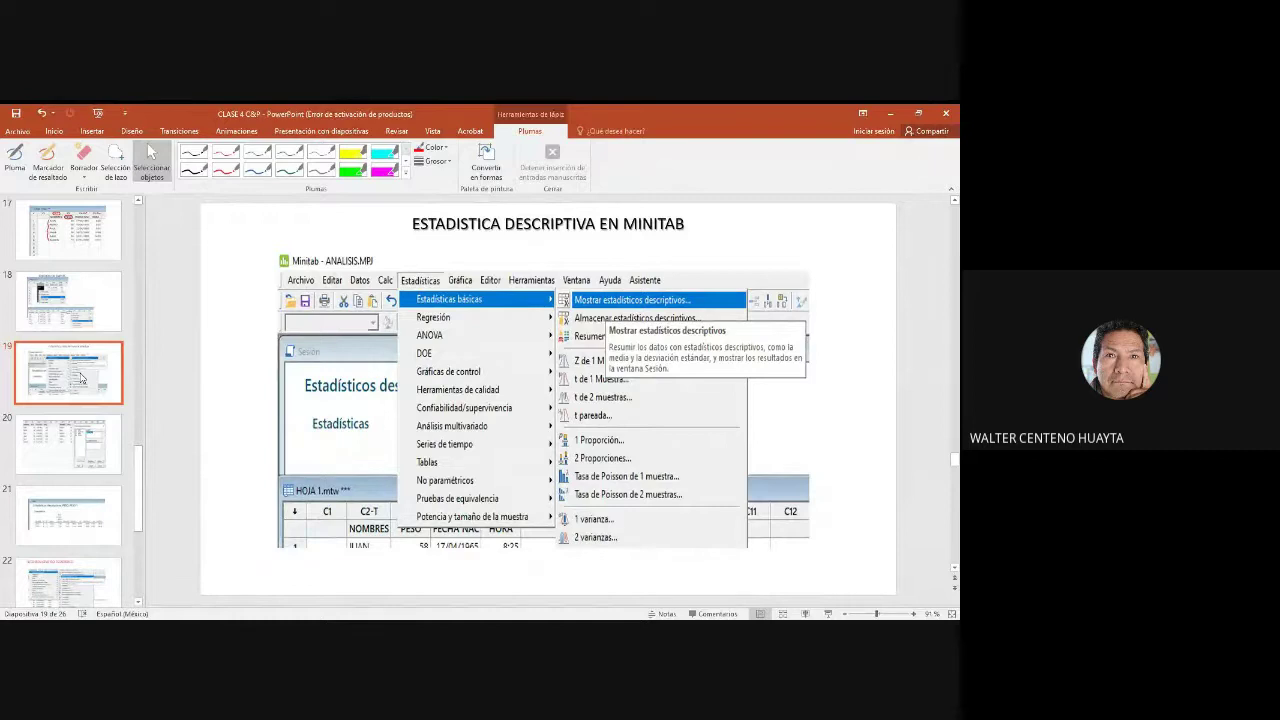
click(58, 438)
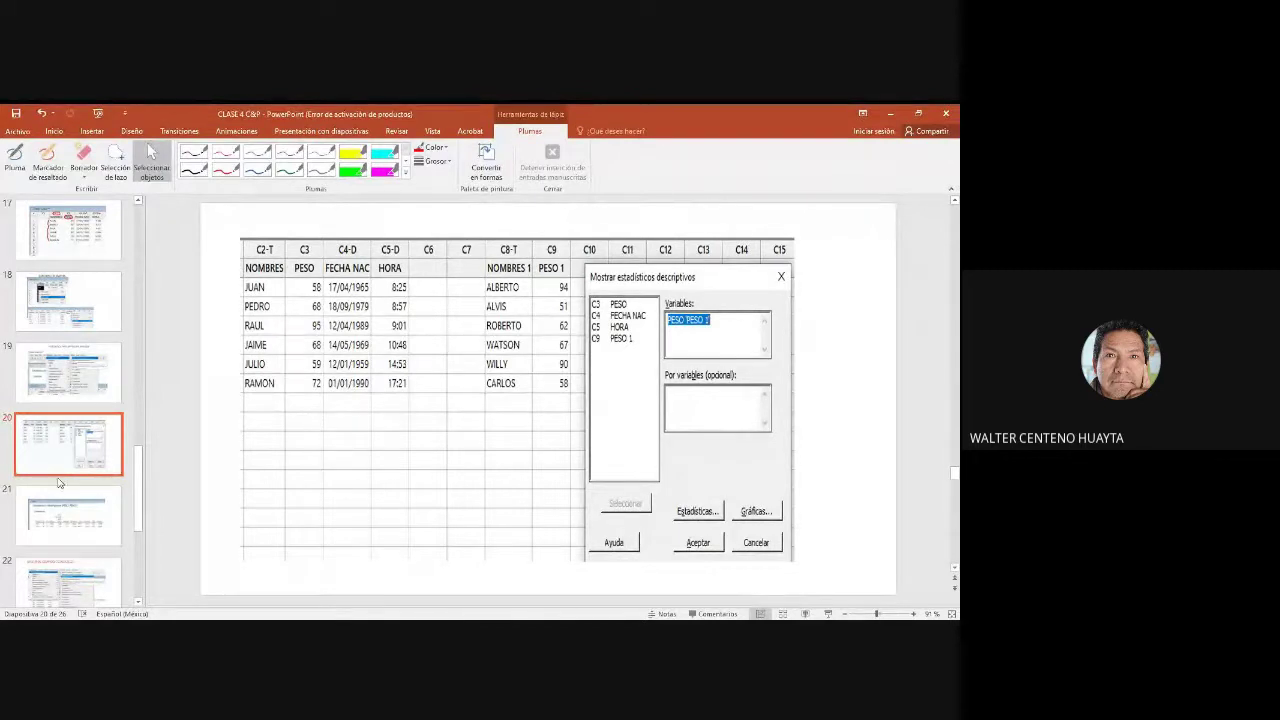
click(72, 513)
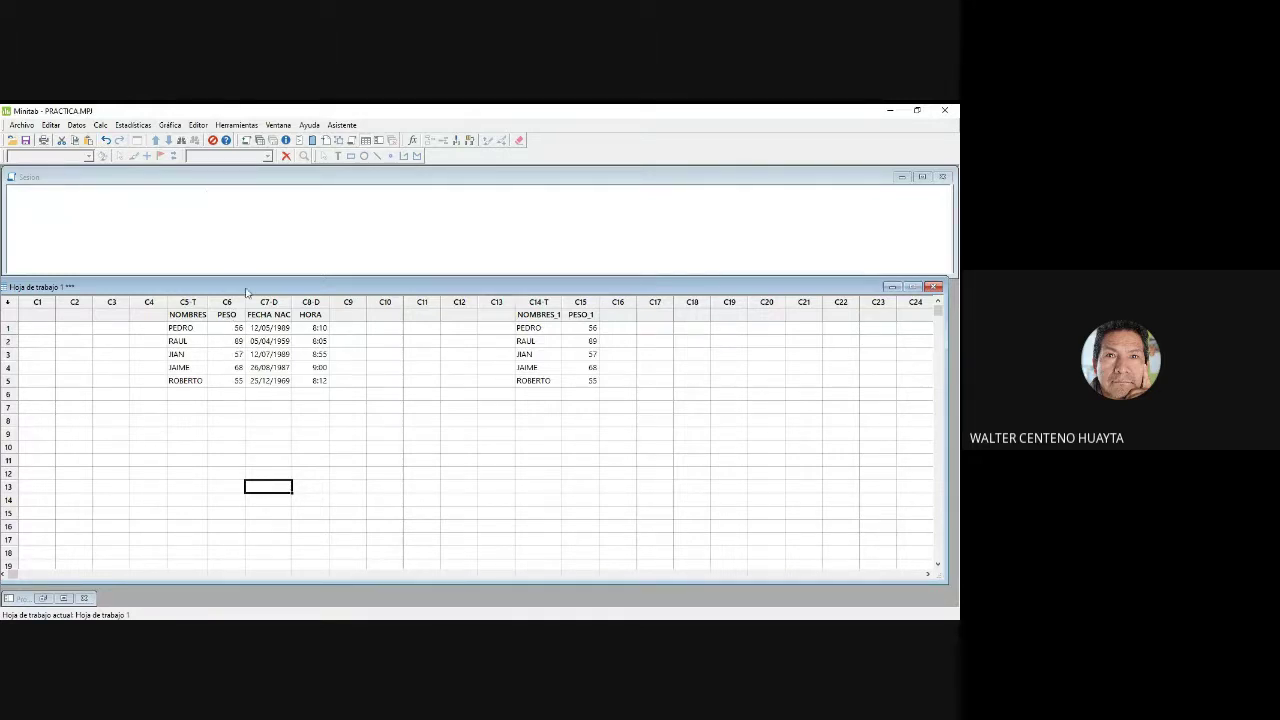
Step: Switch back to Minitab and set up Mostrar estadísticos descriptivos with PESO as the variable
click(133, 125)
mouse_move(154, 142)
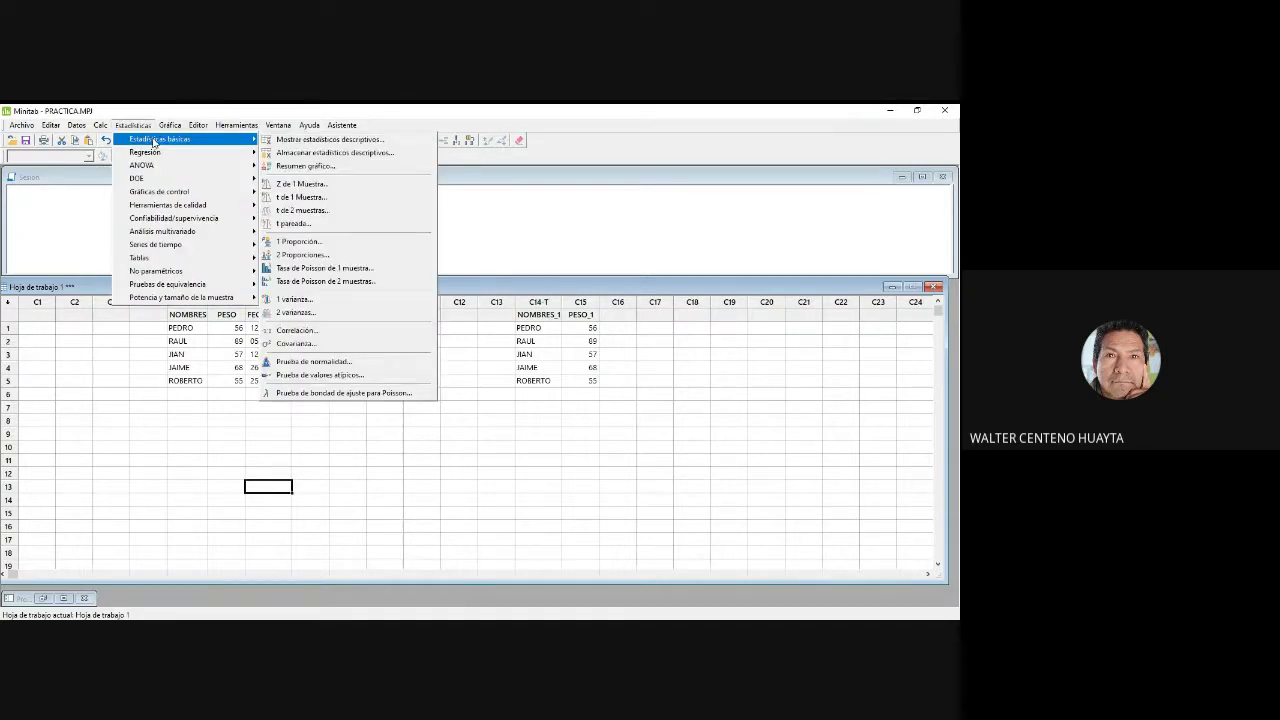
click(319, 142)
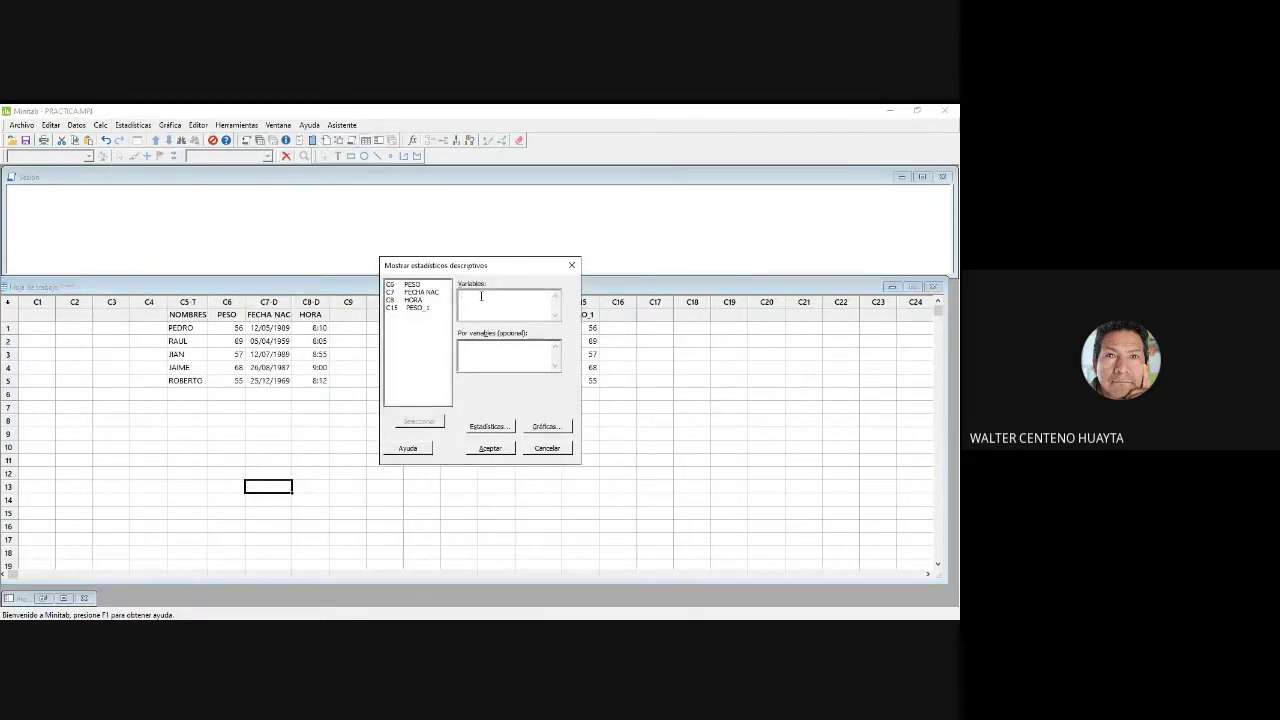
drag(505, 267, 466, 300)
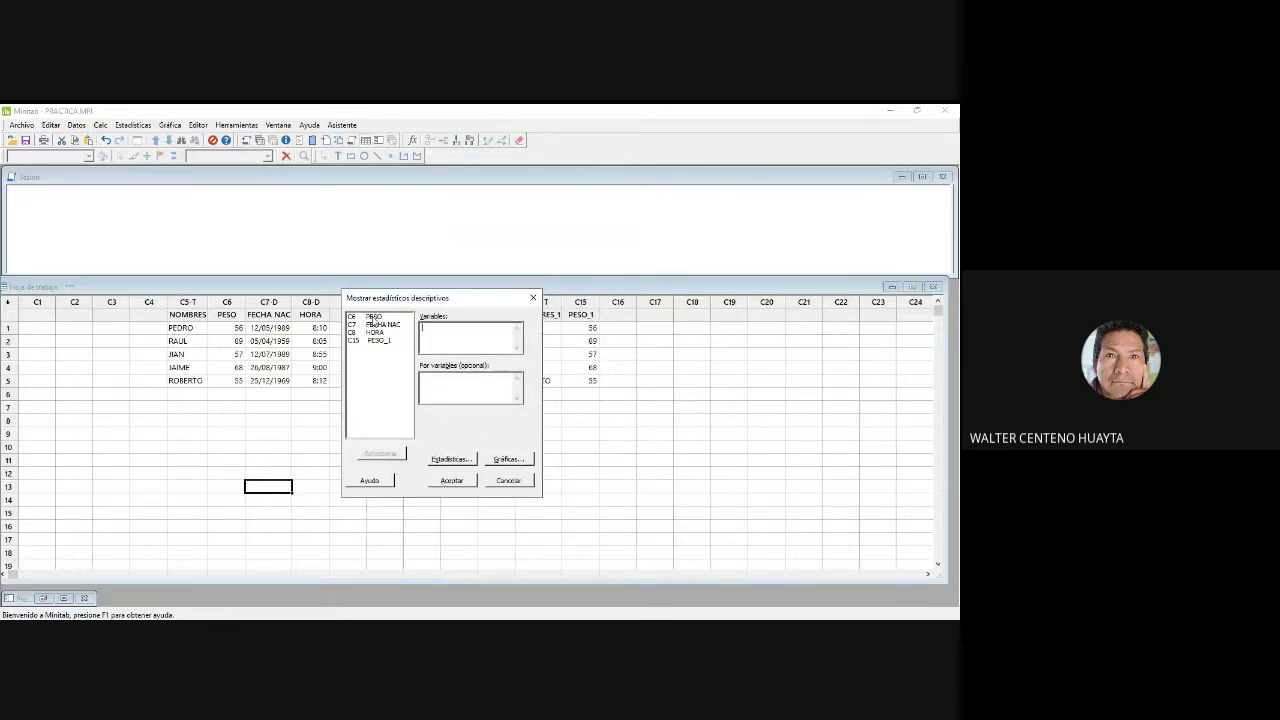
double_click(373, 318)
Step: Add Varianza and Coeficiente de variación to the displayed statistics and exclude EE de la media, Primer cuartil, Mediana and Tercer cuartil
click(460, 460)
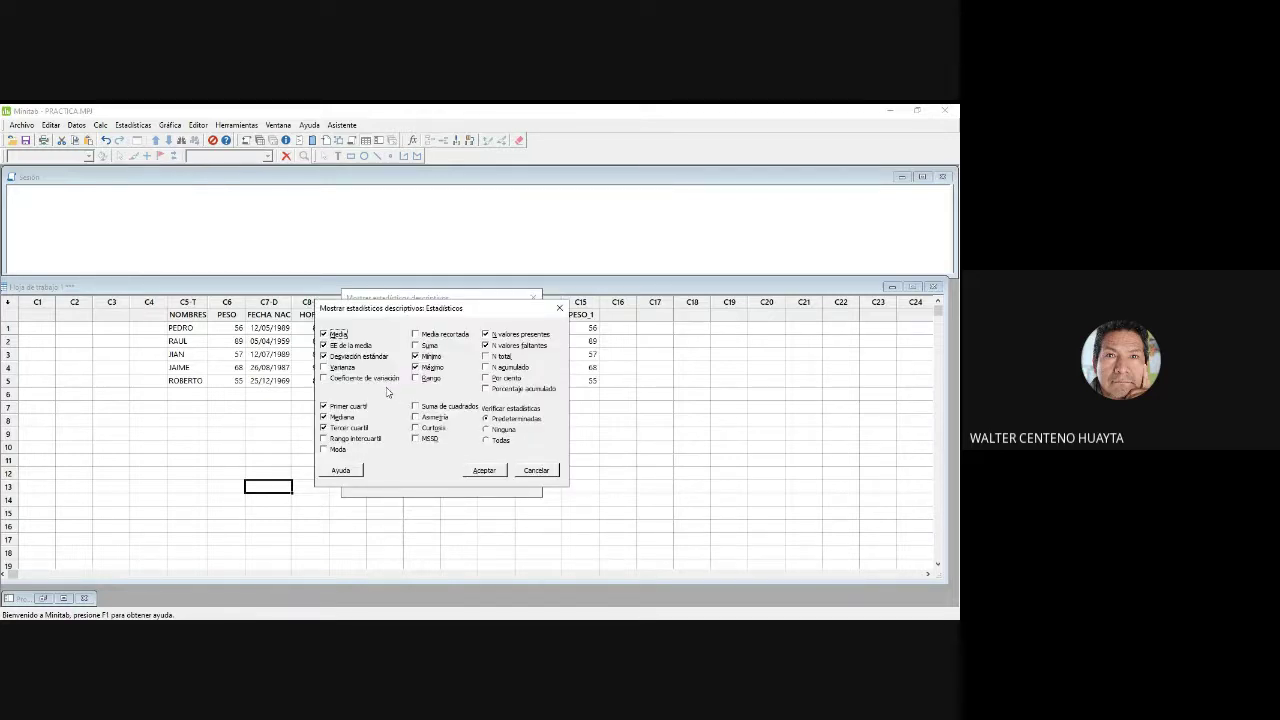
click(324, 346)
click(325, 368)
click(325, 379)
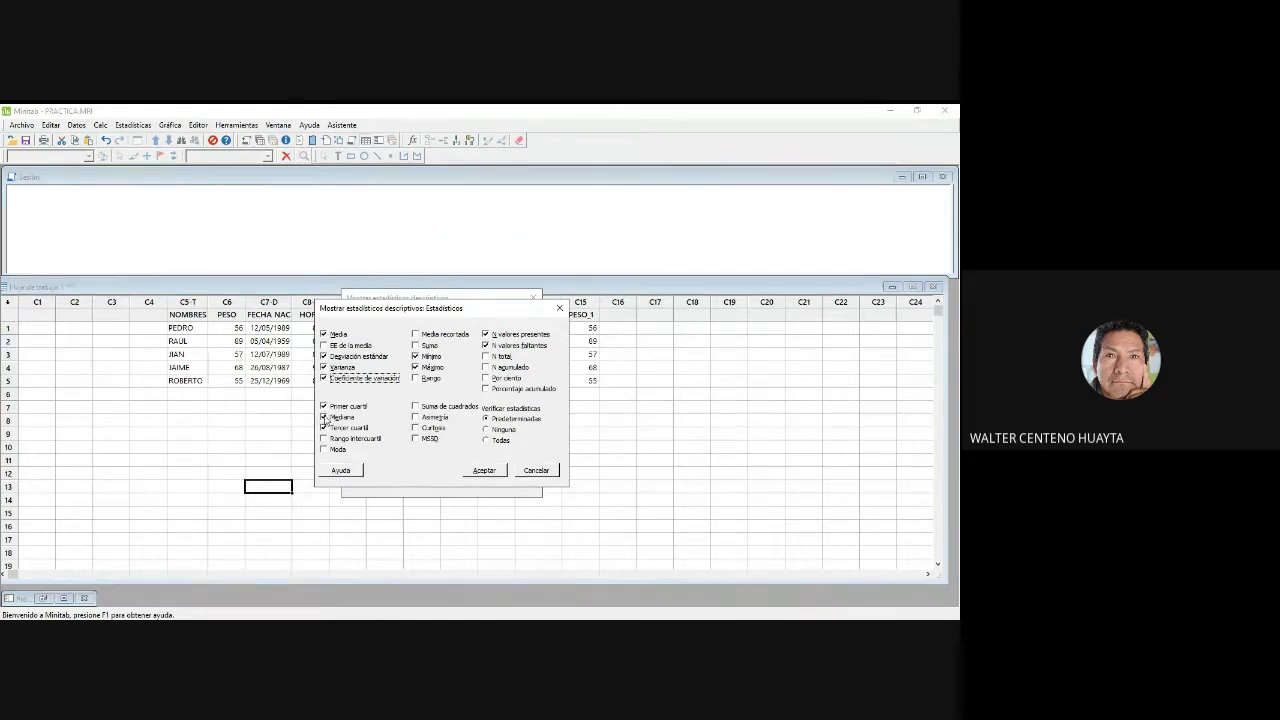
click(324, 418)
click(324, 428)
click(324, 406)
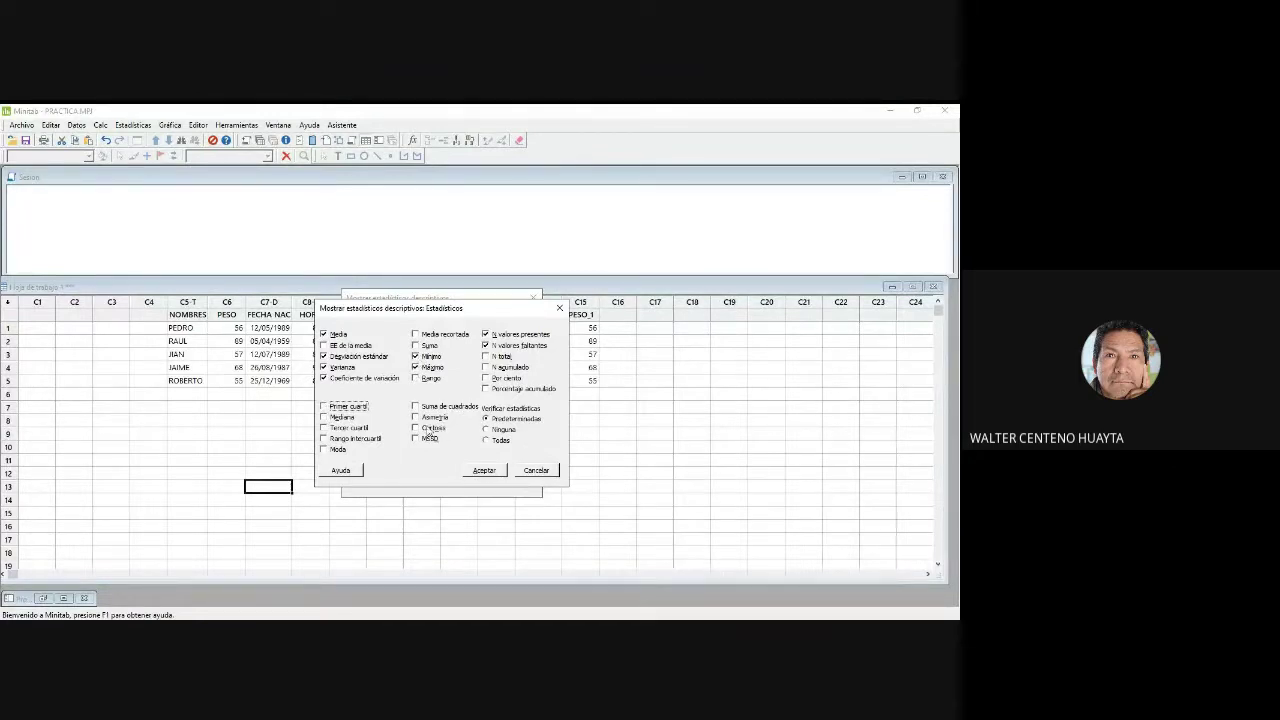
Step: Include Asimetría, exclude N valores presentes and N valores faltantes, generate the PESO statistics and enlarge the Session window to show them
click(417, 418)
click(485, 334)
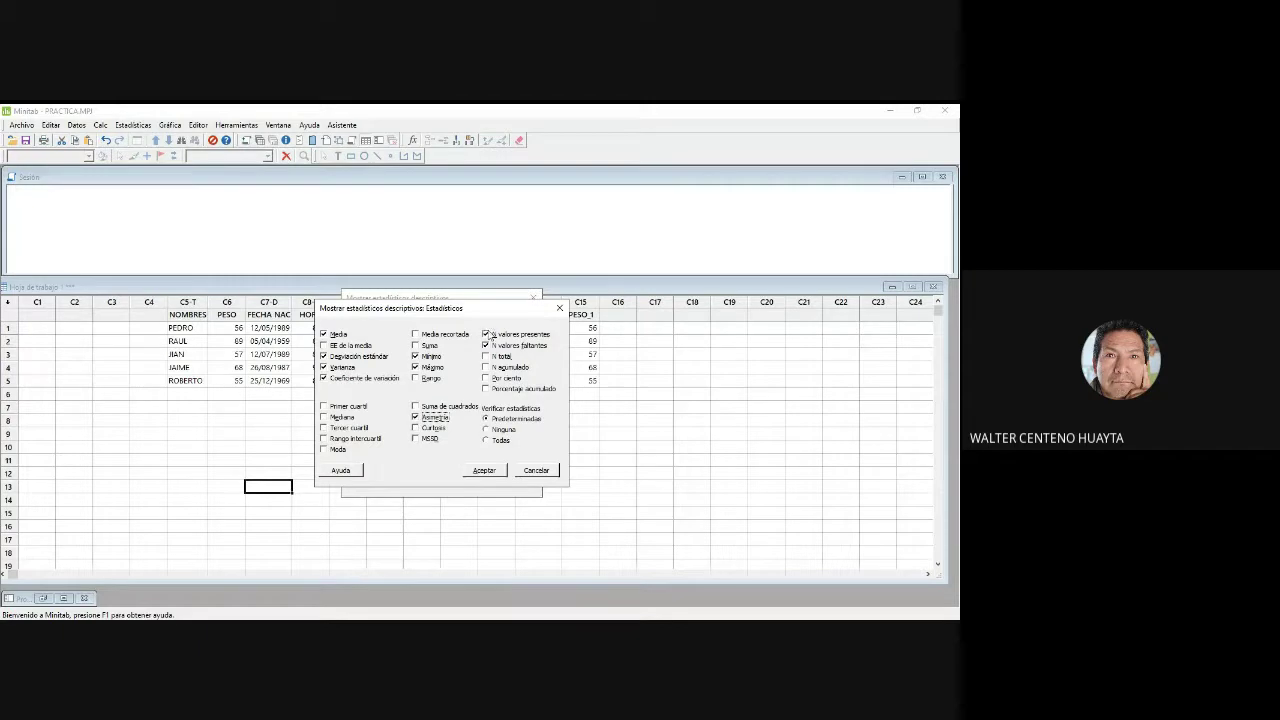
click(486, 345)
click(484, 470)
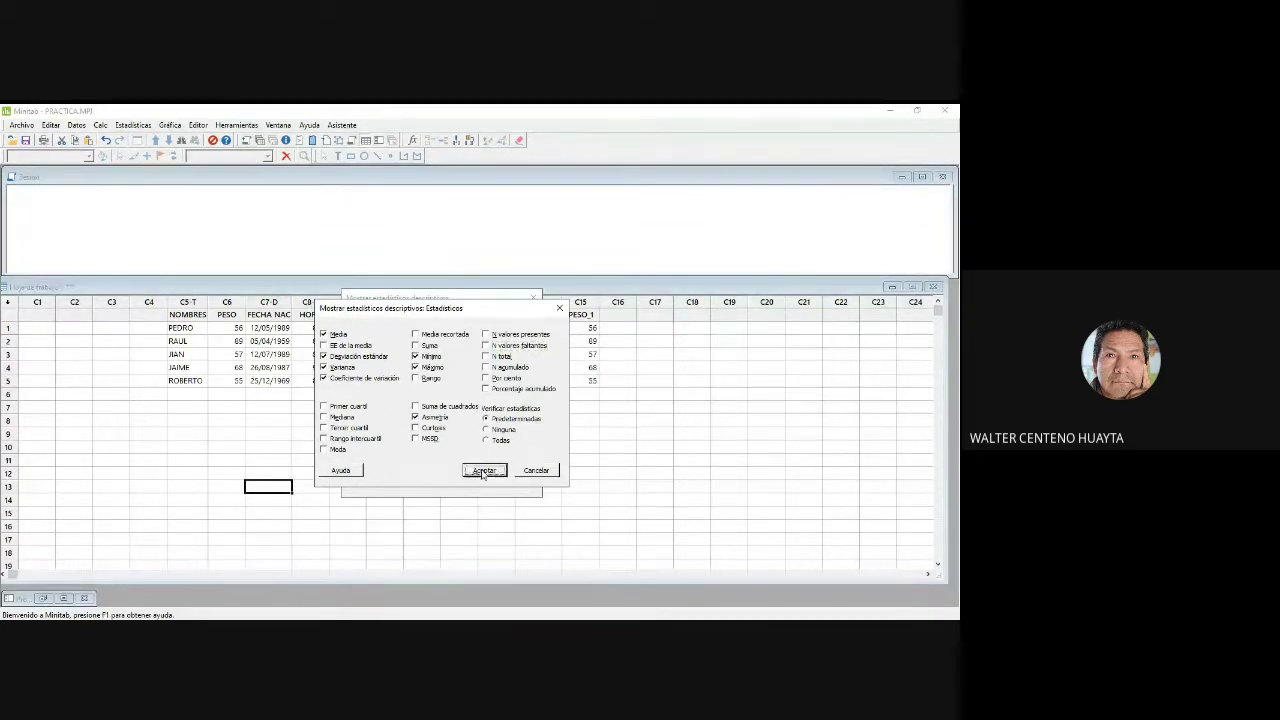
click(455, 482)
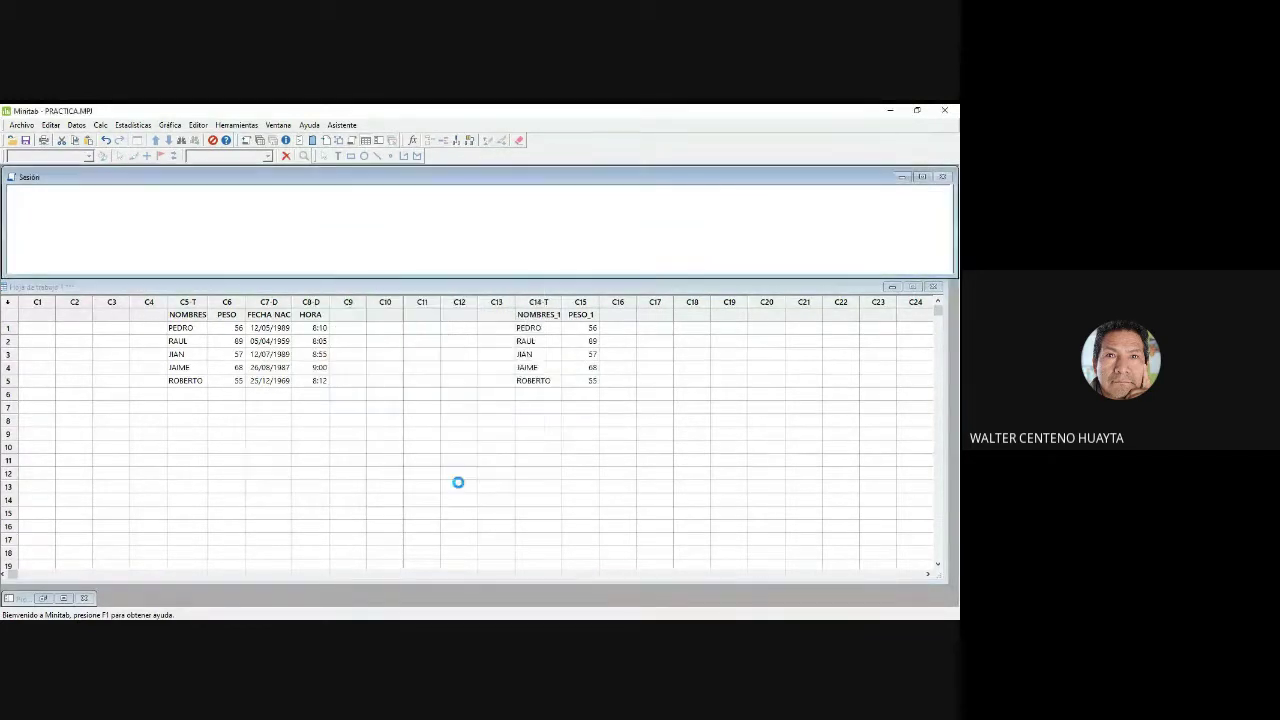
mouse_move(447, 280)
mouse_down()
mouse_move(443, 329)
mouse_move(449, 303)
mouse_up()
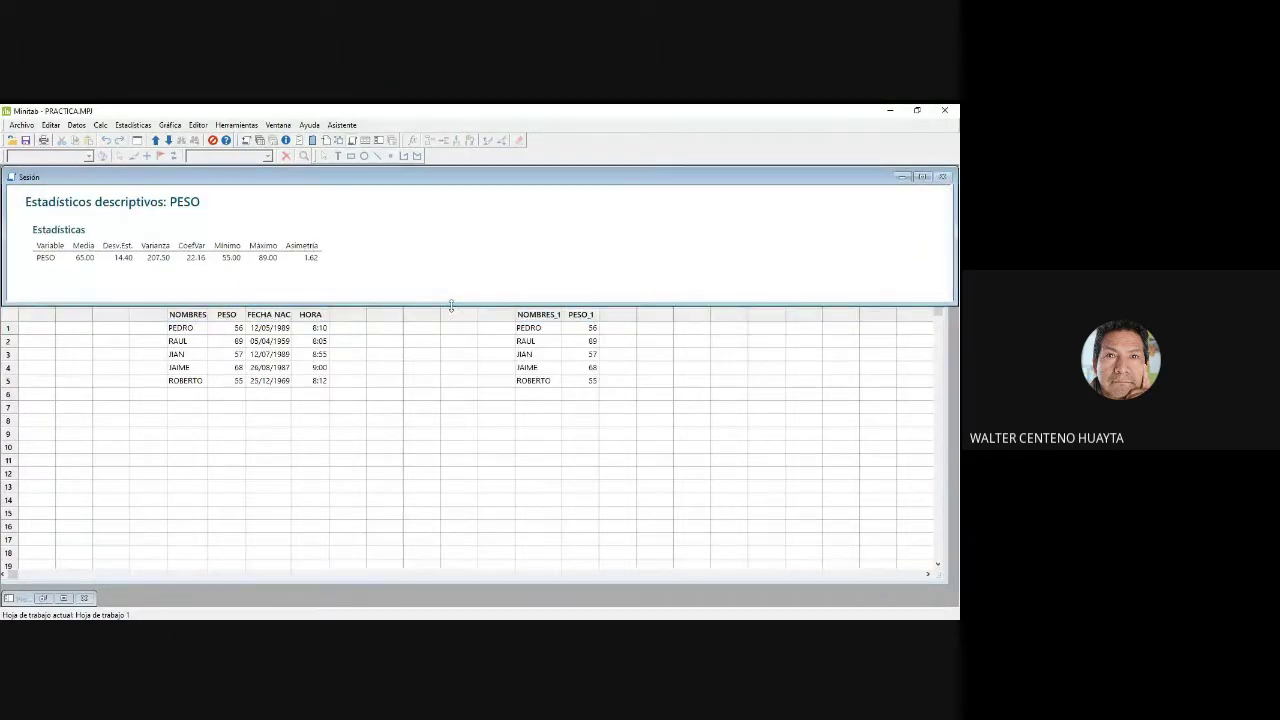
Step: Store the descriptive statistics of PESO in the worksheet using the default statistics
mouse_move(152, 216)
click(131, 127)
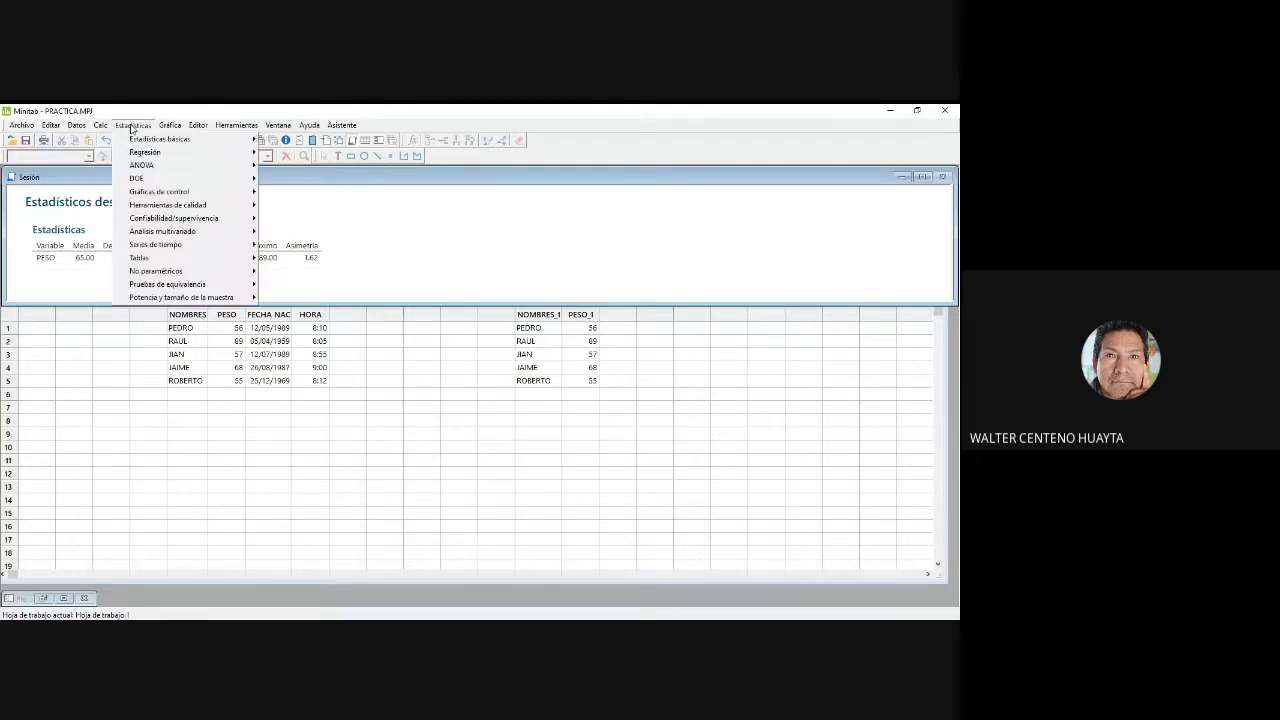
mouse_move(234, 143)
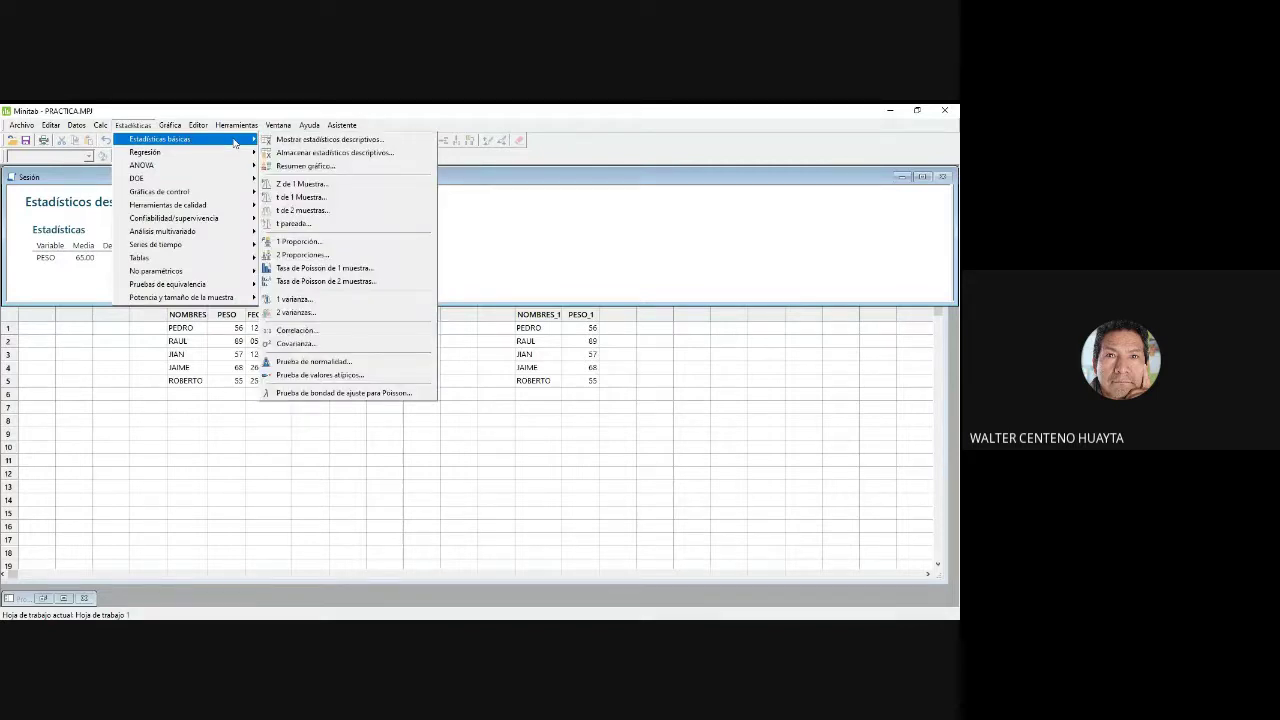
click(321, 154)
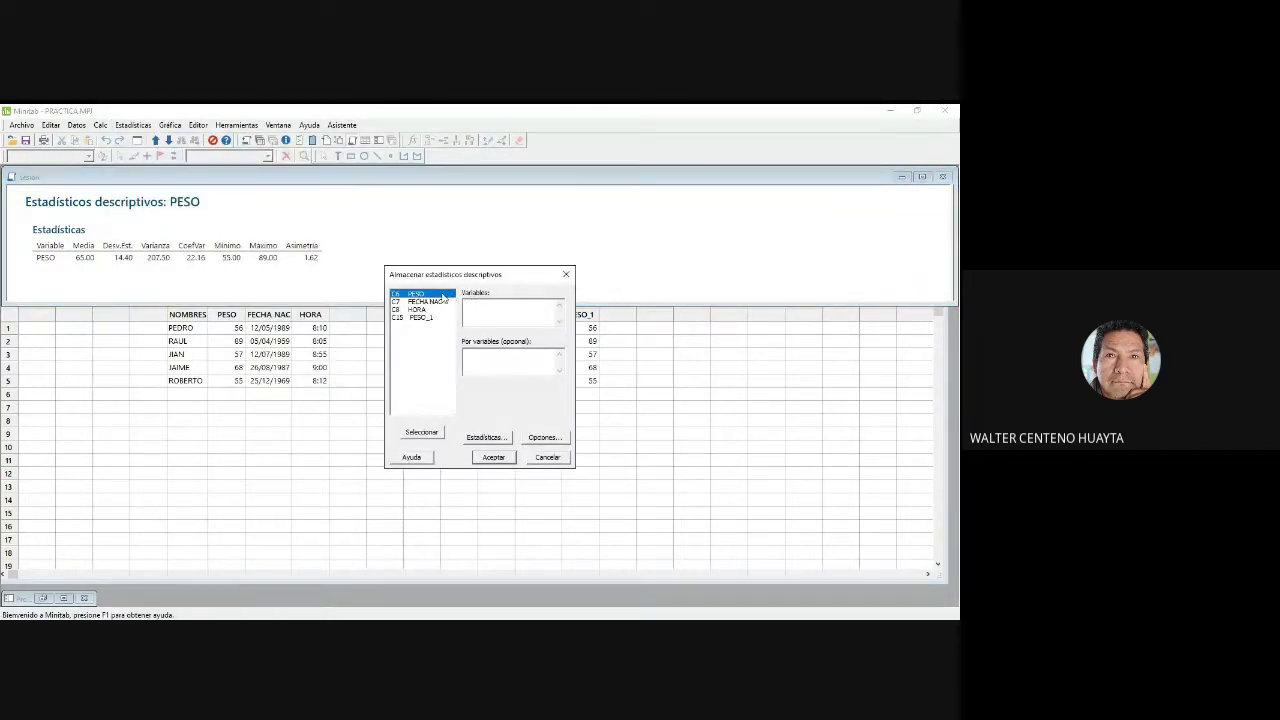
double_click(447, 295)
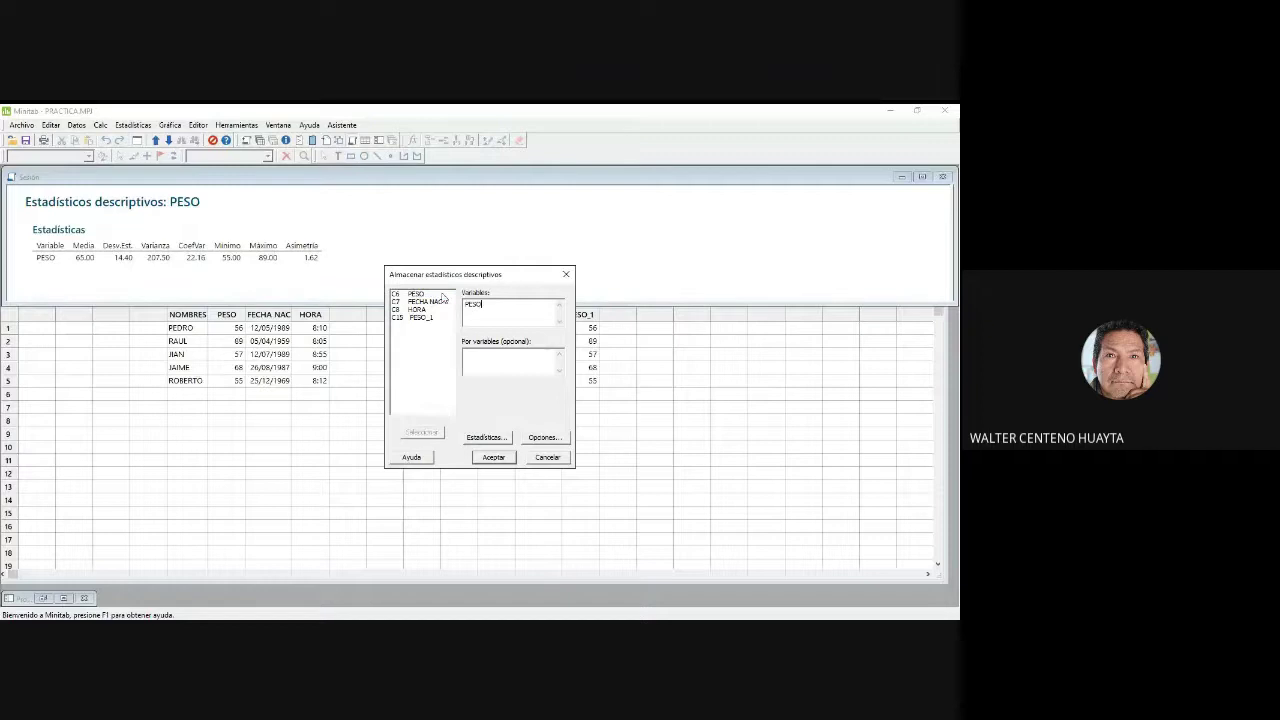
click(505, 457)
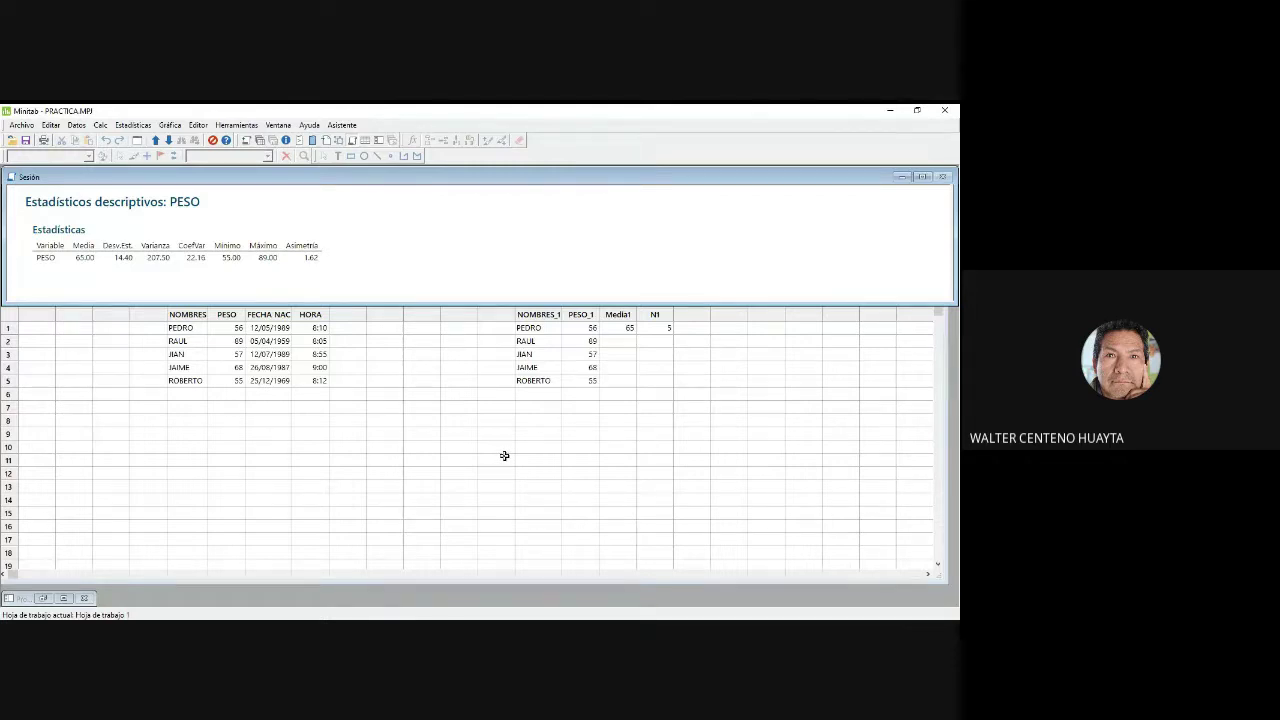
Step: Delete the copied names and weights and the stored statistics from columns C14 to C17
drag(525, 326, 651, 390)
key(Delete)
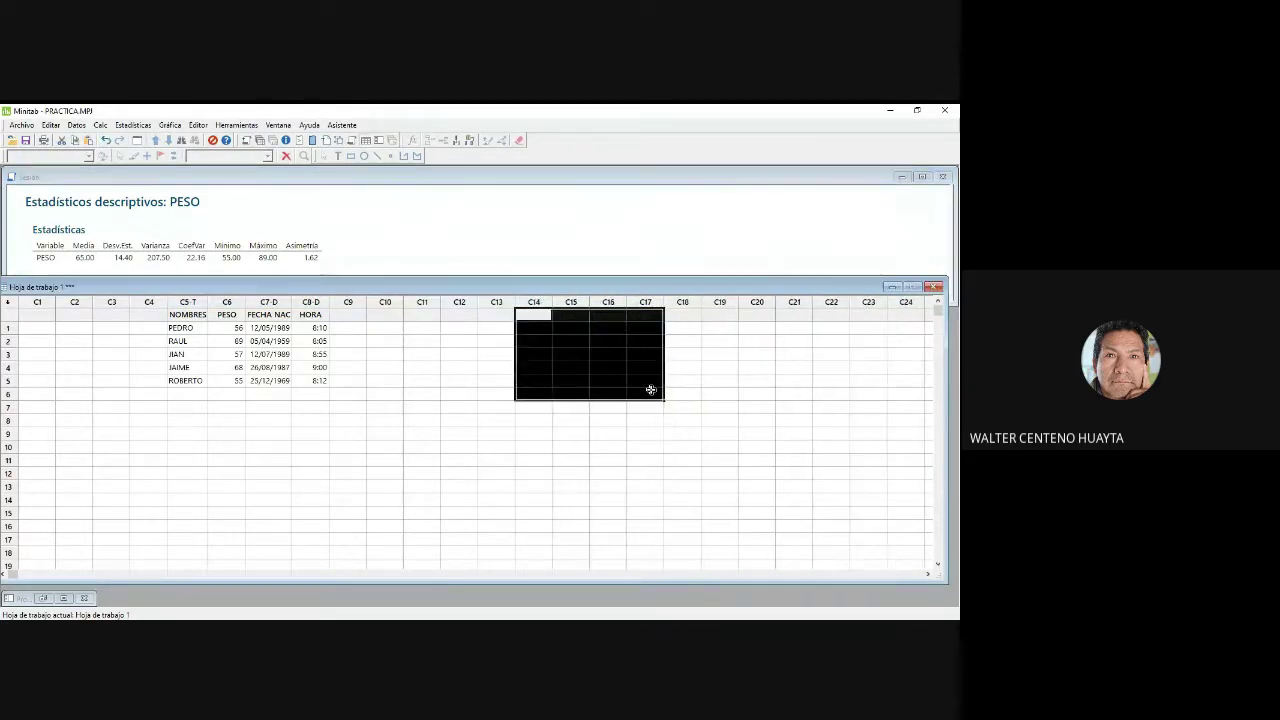
click(459, 422)
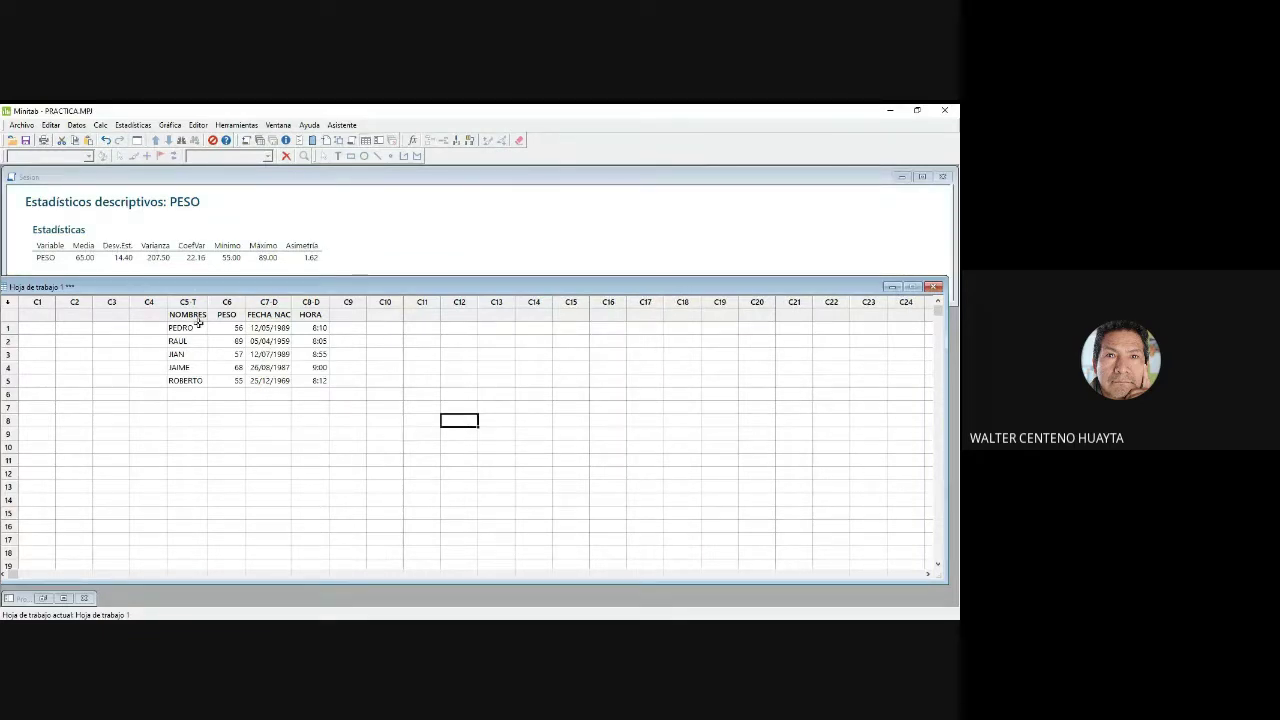
click(133, 125)
mouse_move(164, 134)
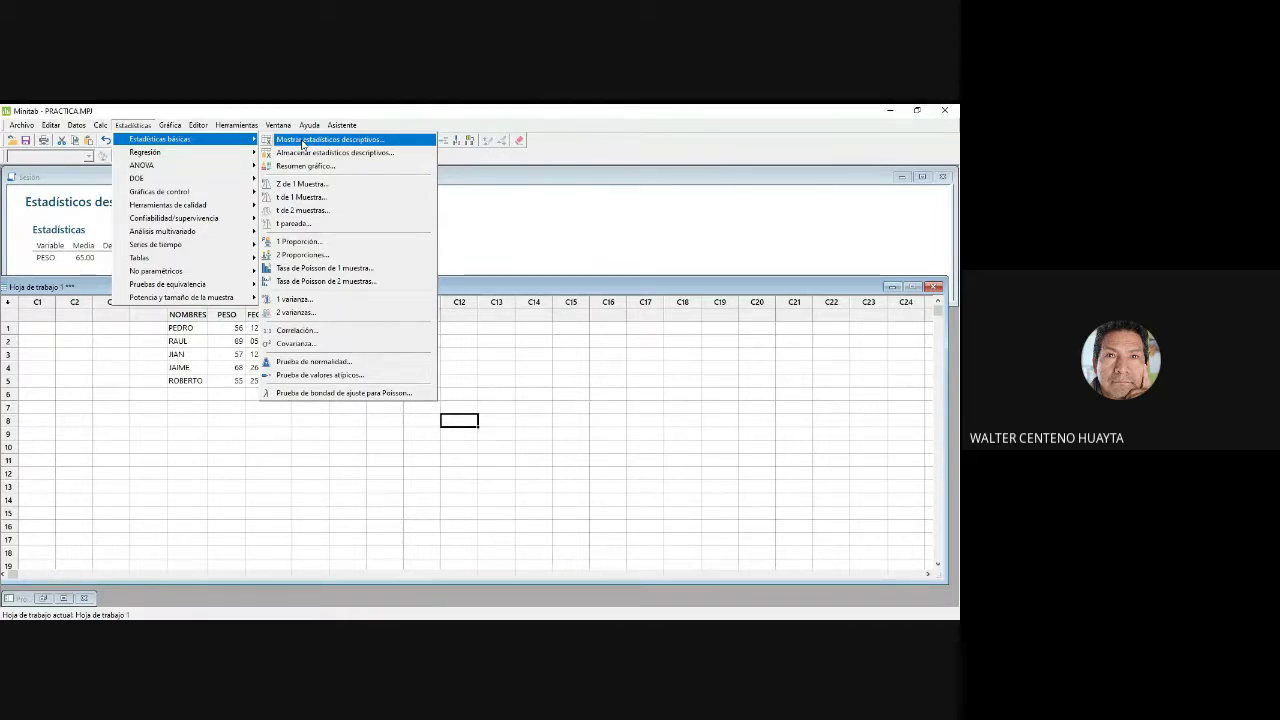
click(248, 473)
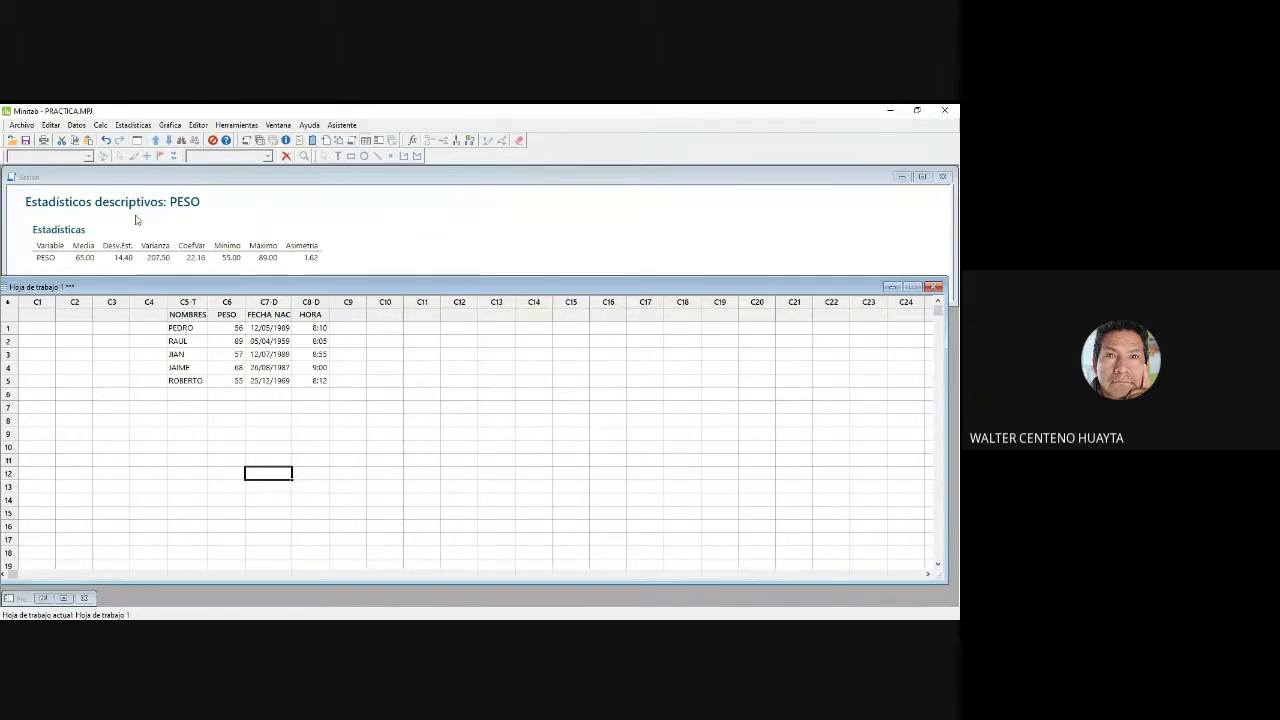
Step: Store PESO's descriptive statistics in the worksheet, adding Desviación estándar, Varianza, Coeficiente de variación, Mínimo, Máximo and Curtosis to the defaults
click(130, 125)
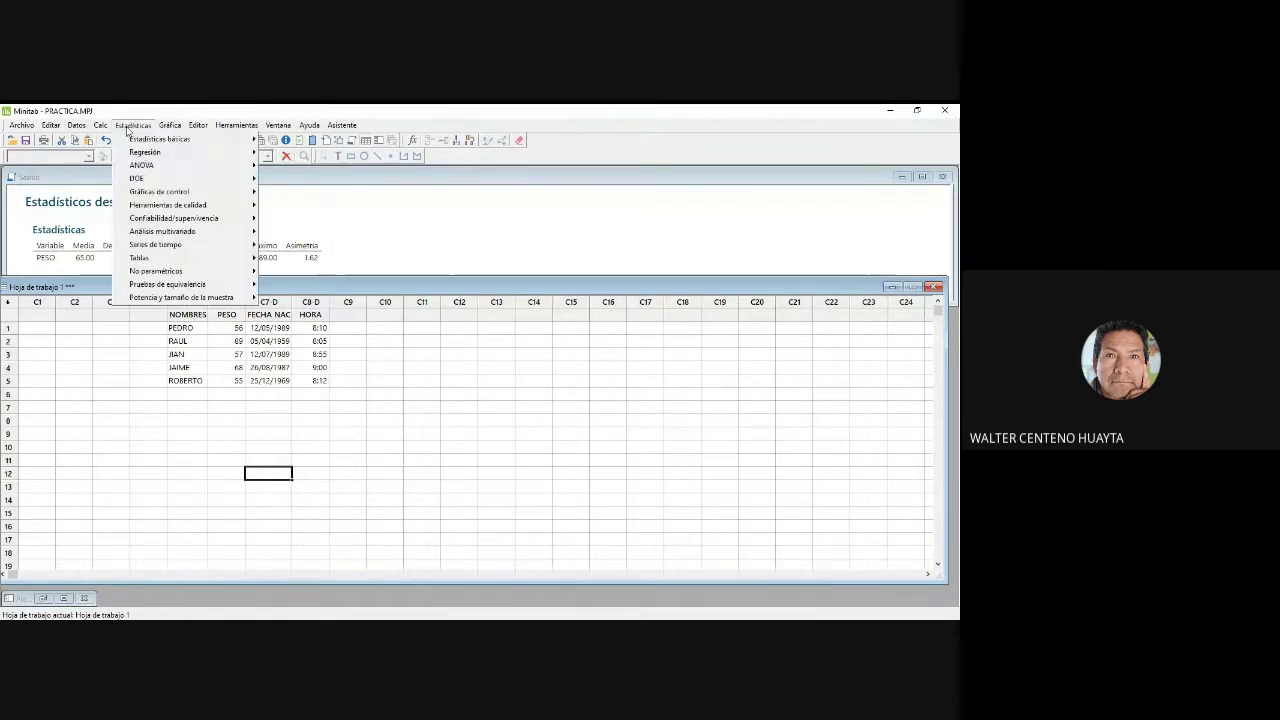
mouse_move(176, 145)
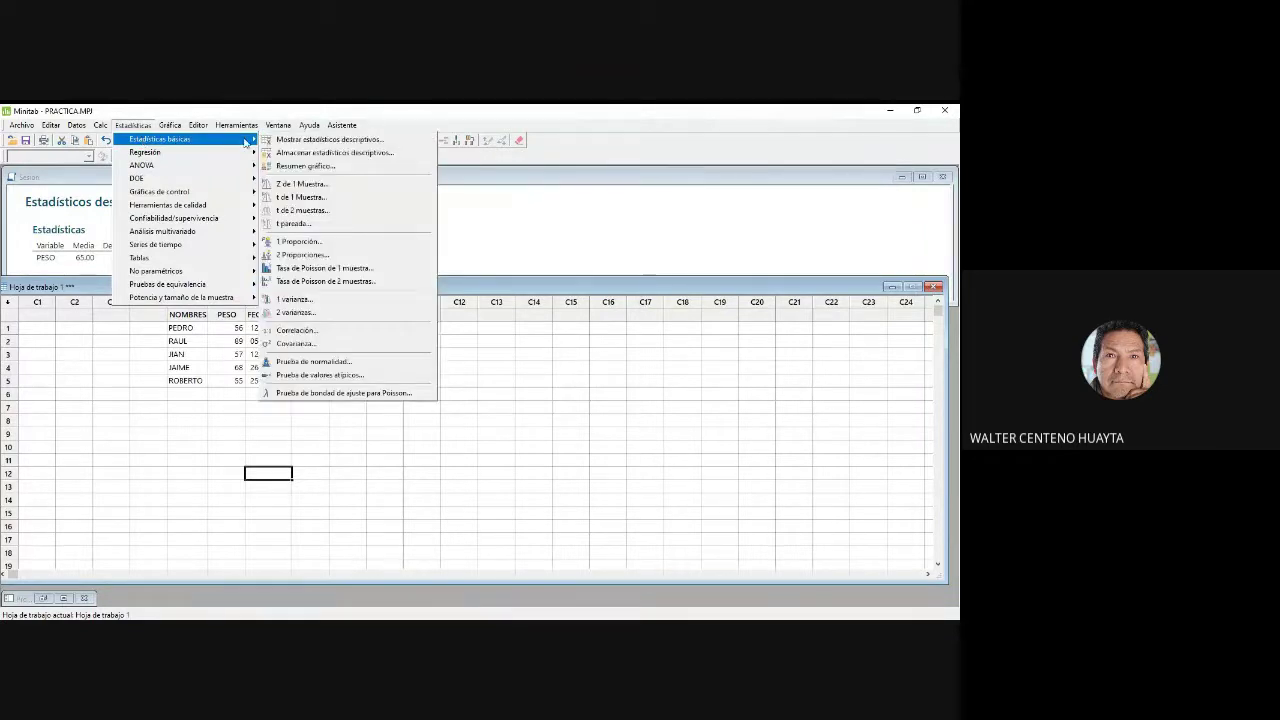
click(322, 153)
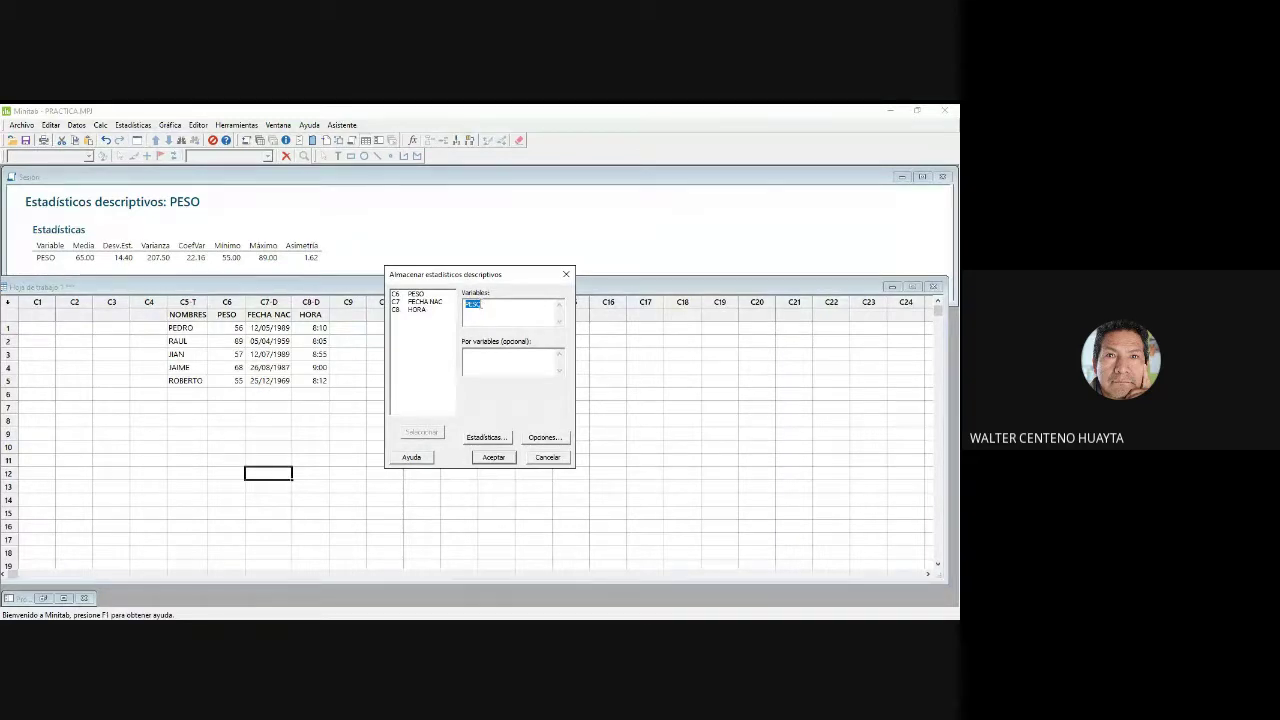
click(495, 440)
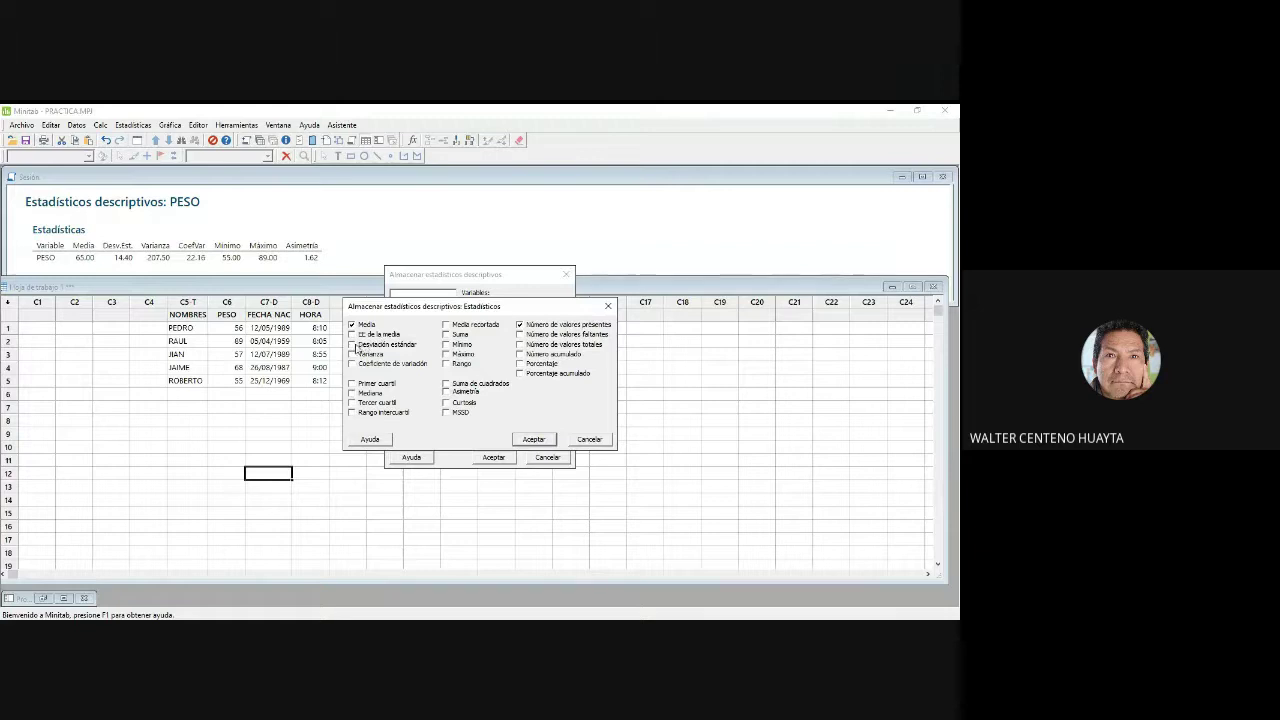
click(352, 354)
click(352, 364)
click(446, 344)
click(447, 354)
click(447, 402)
click(534, 440)
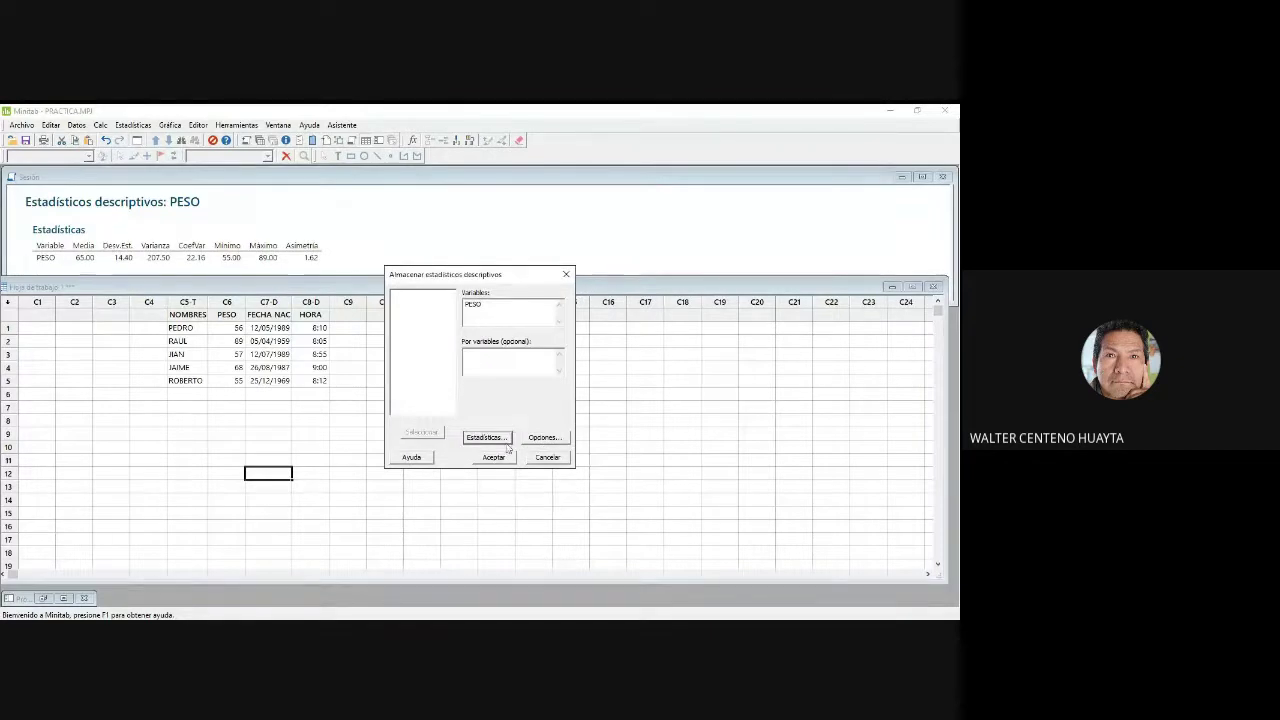
click(496, 458)
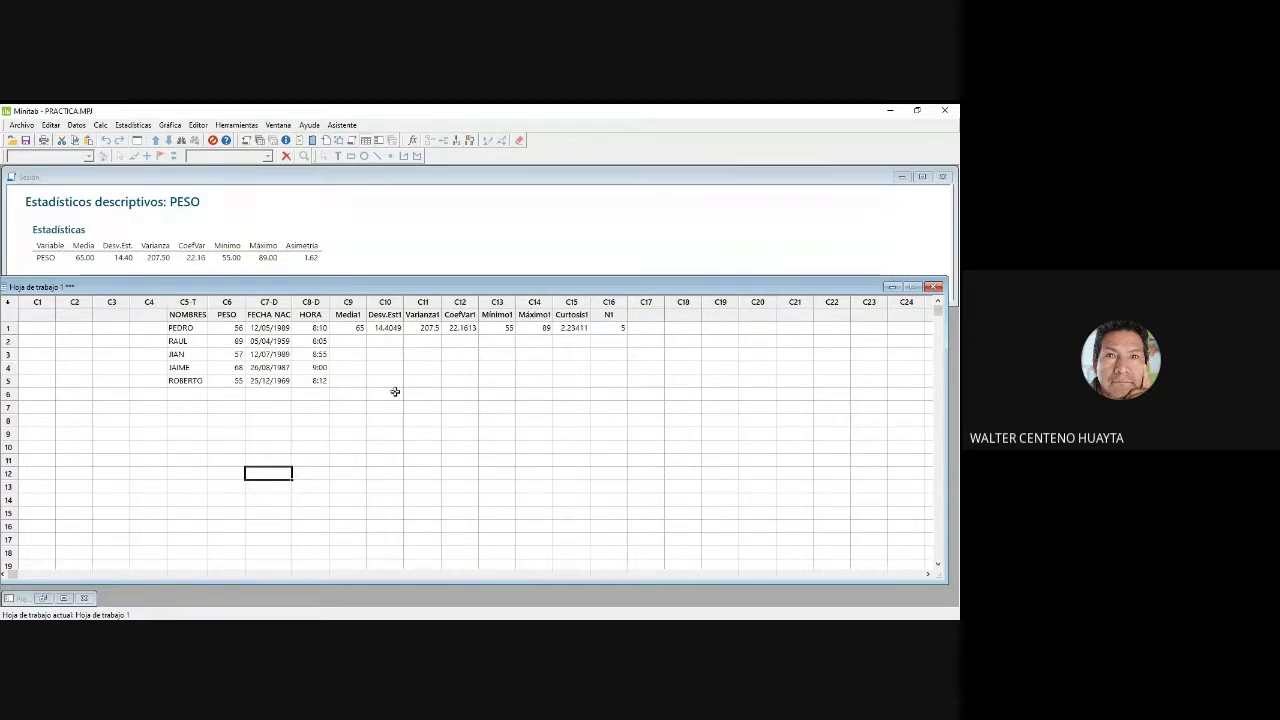
click(140, 130)
mouse_move(150, 139)
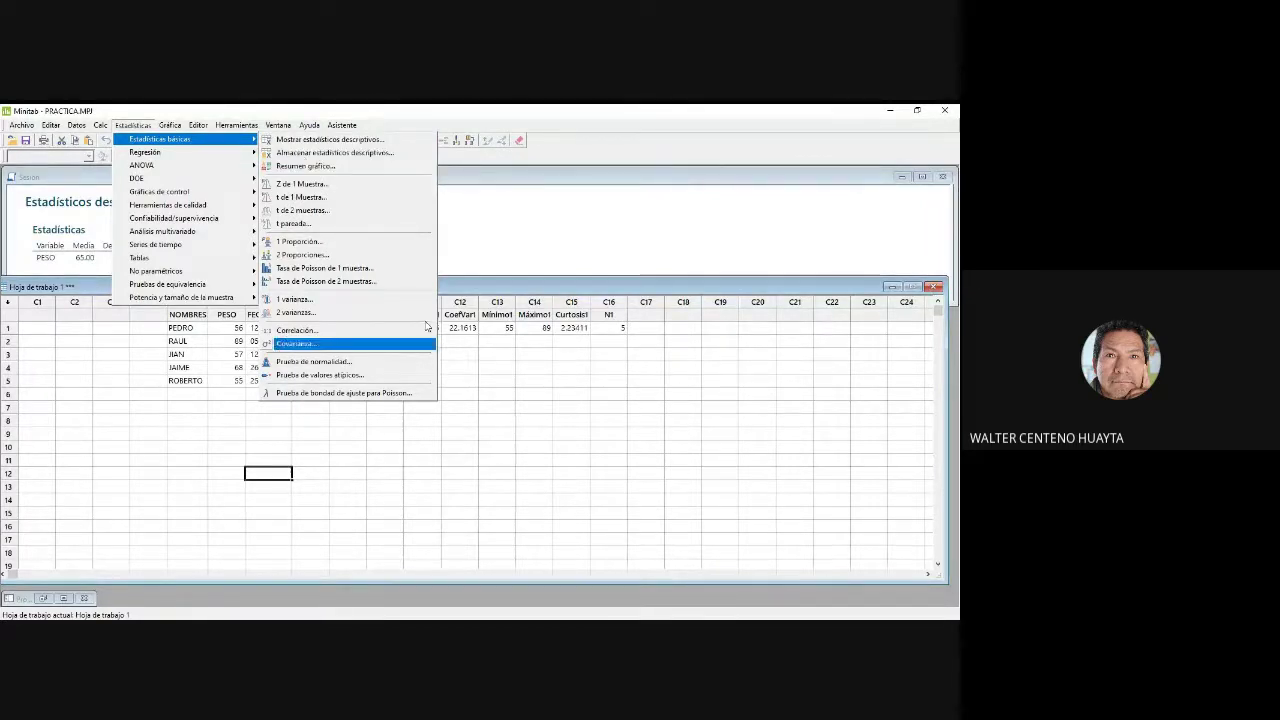
click(480, 403)
click(480, 400)
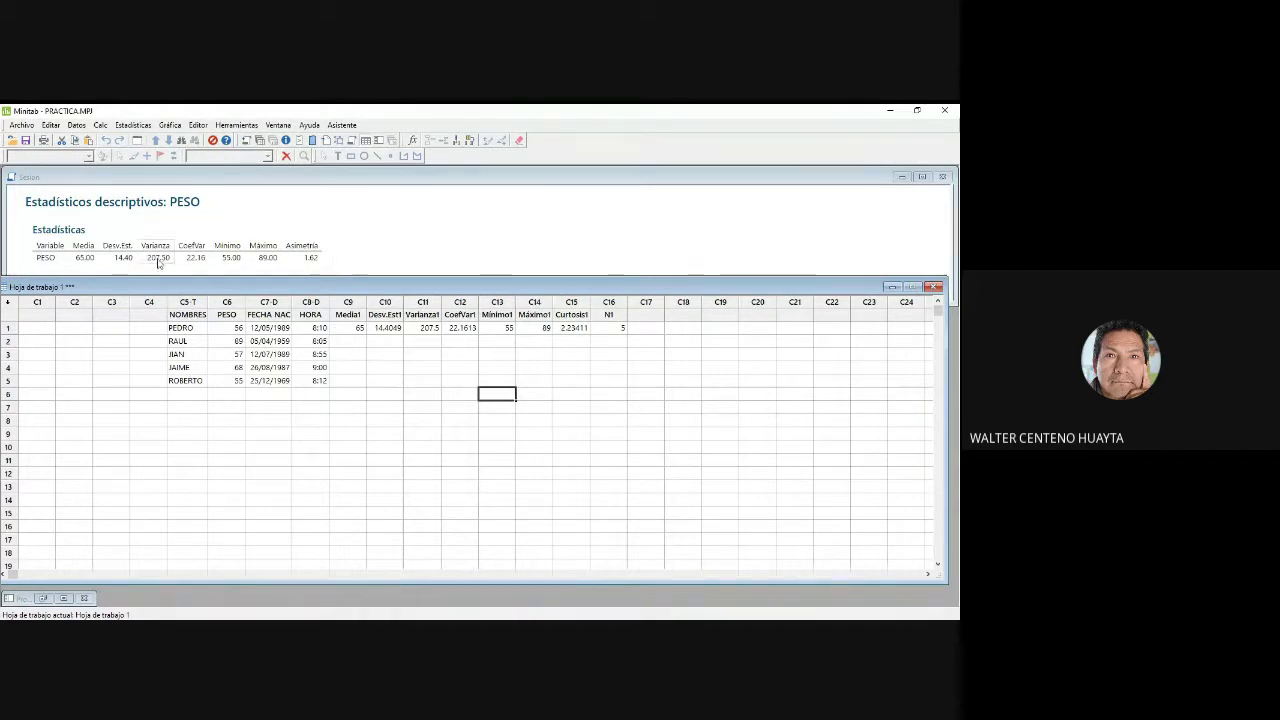
click(107, 248)
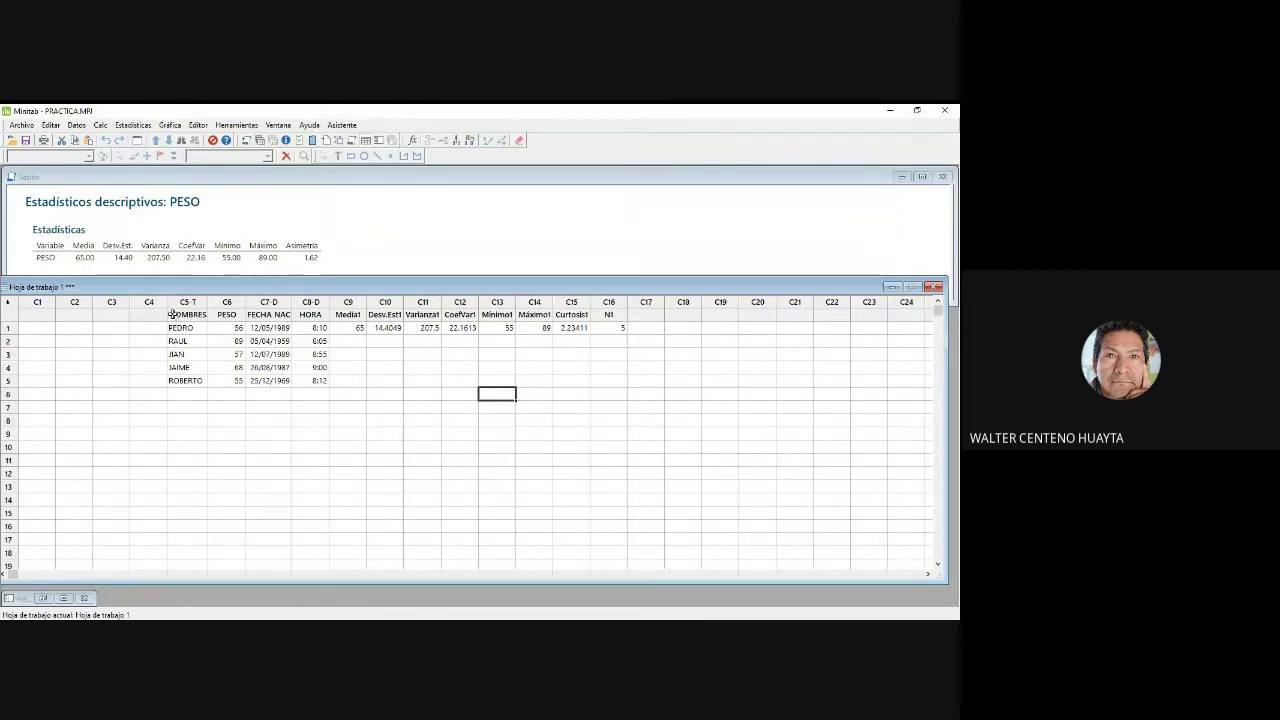
Step: Delete all the data and column names in columns C5 to C16 of the worksheet
drag(172, 314, 603, 398)
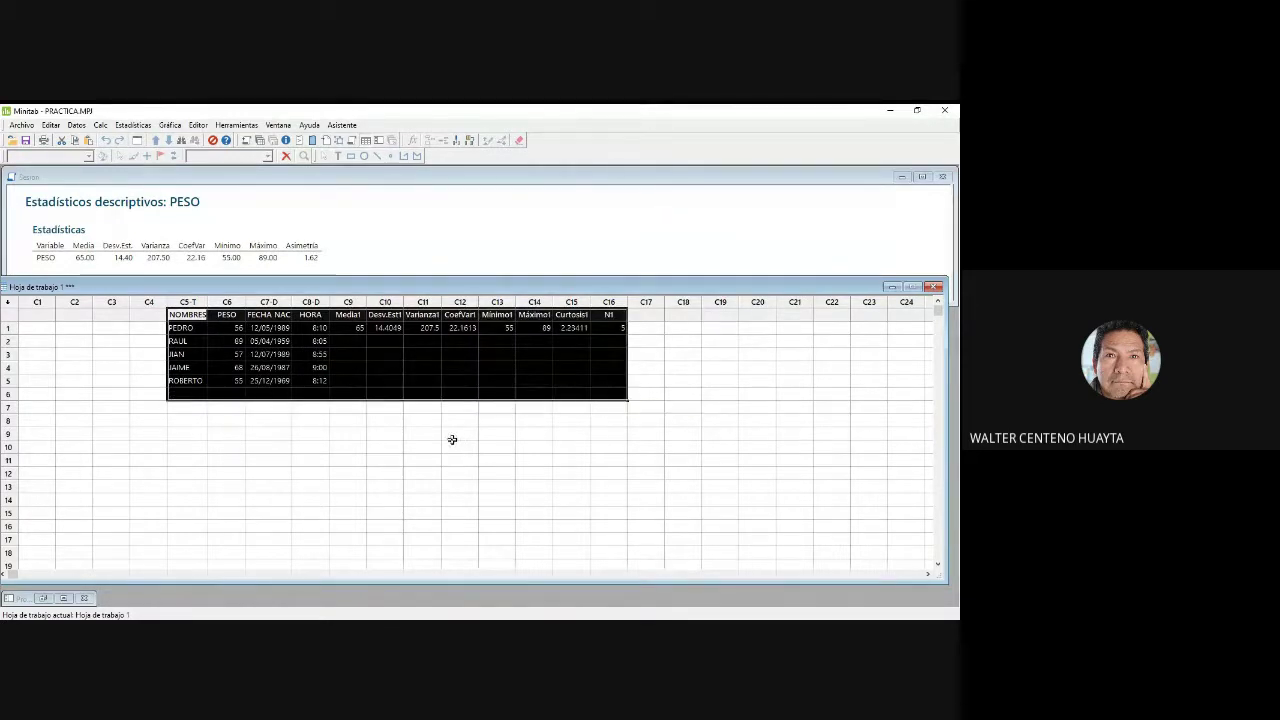
key(Delete)
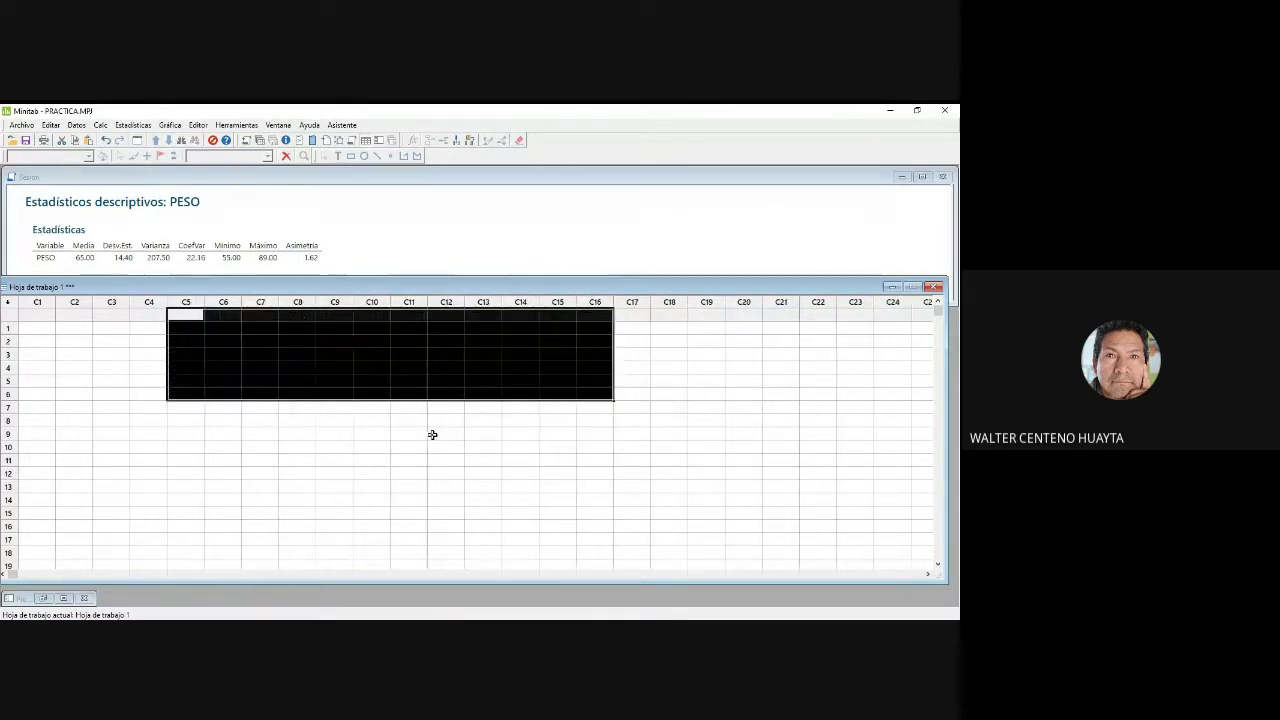
click(176, 421)
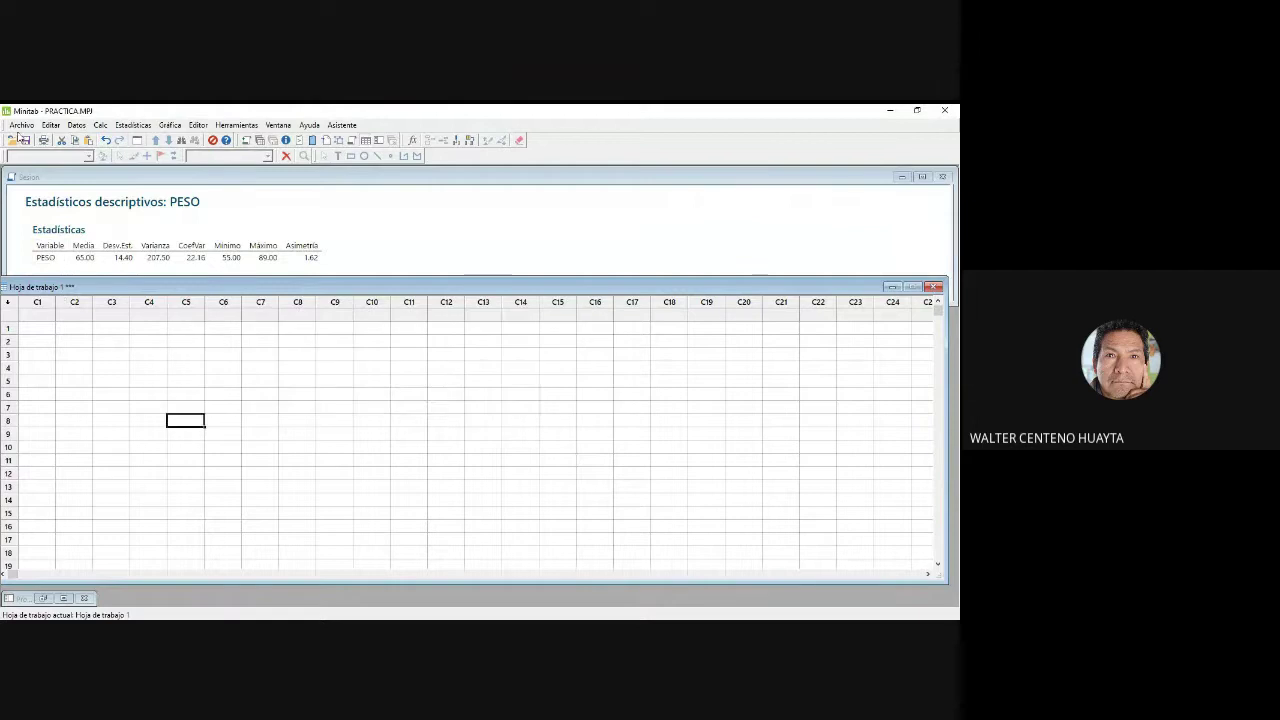
Step: Start a new project without saving the changes to PRACTICA.MPJ and maximize its empty worksheet
click(22, 127)
mouse_move(30, 137)
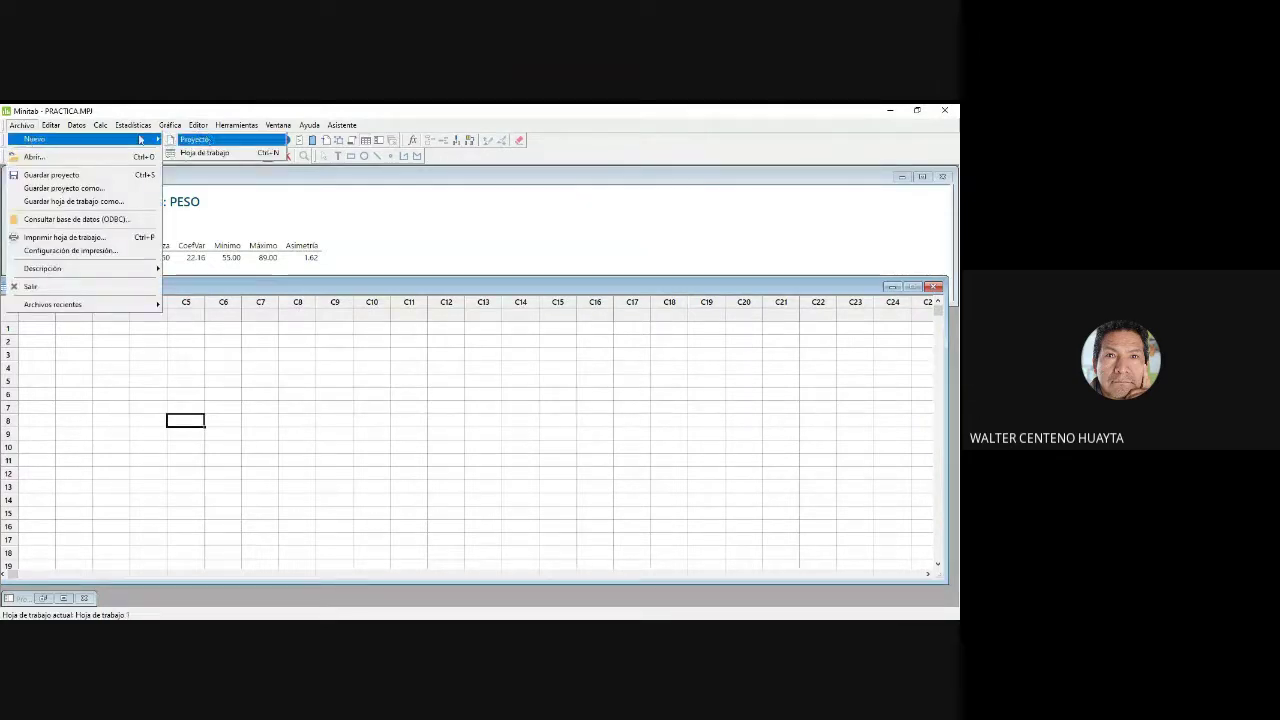
click(208, 138)
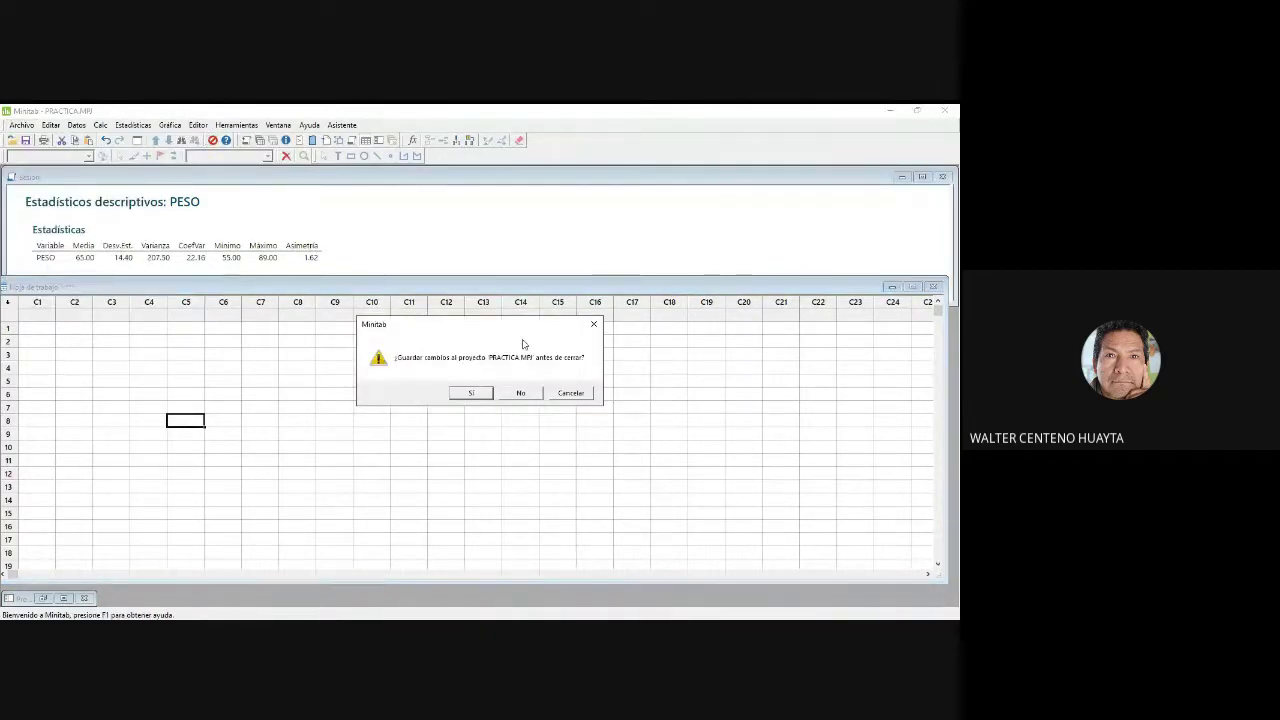
click(524, 393)
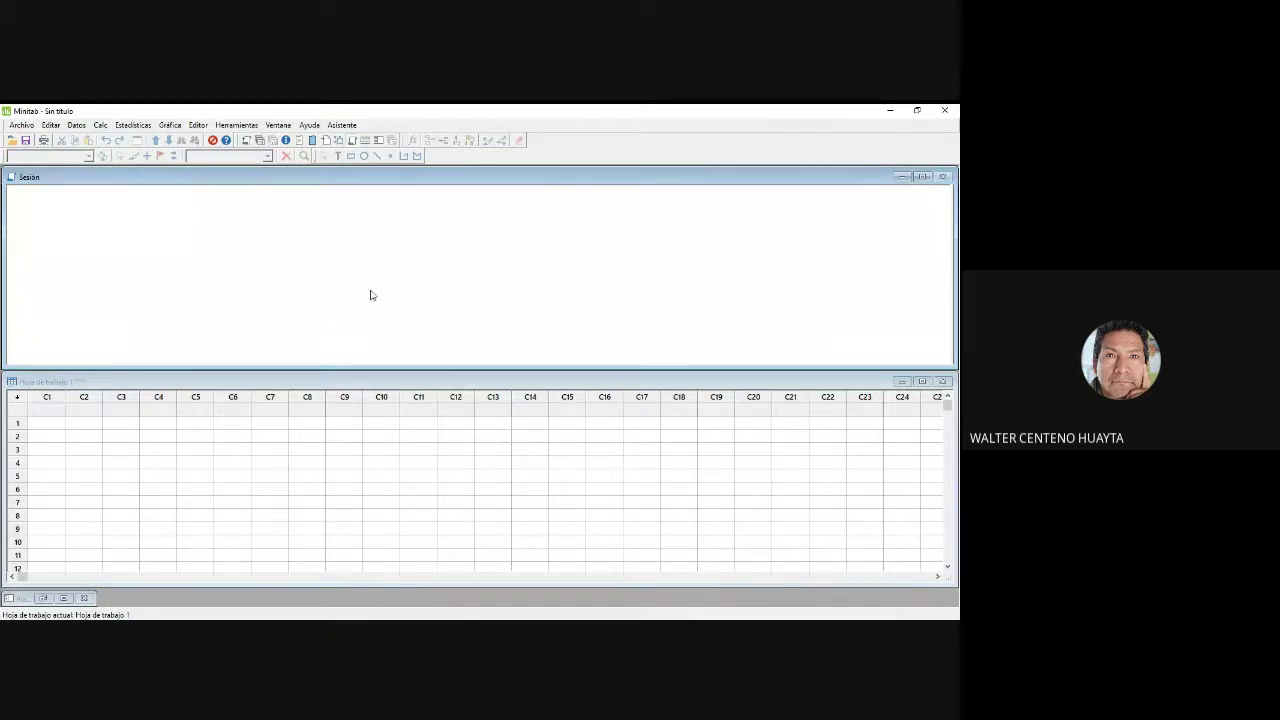
click(926, 381)
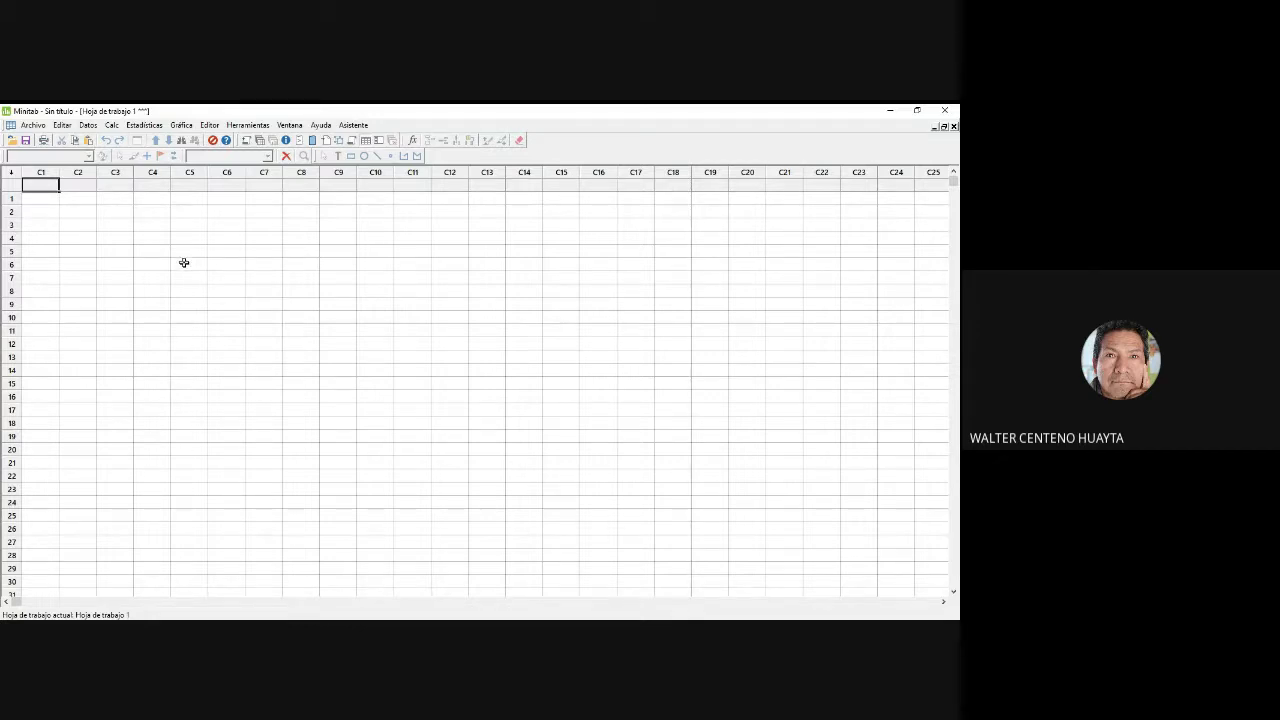
drag(216, 224, 450, 449)
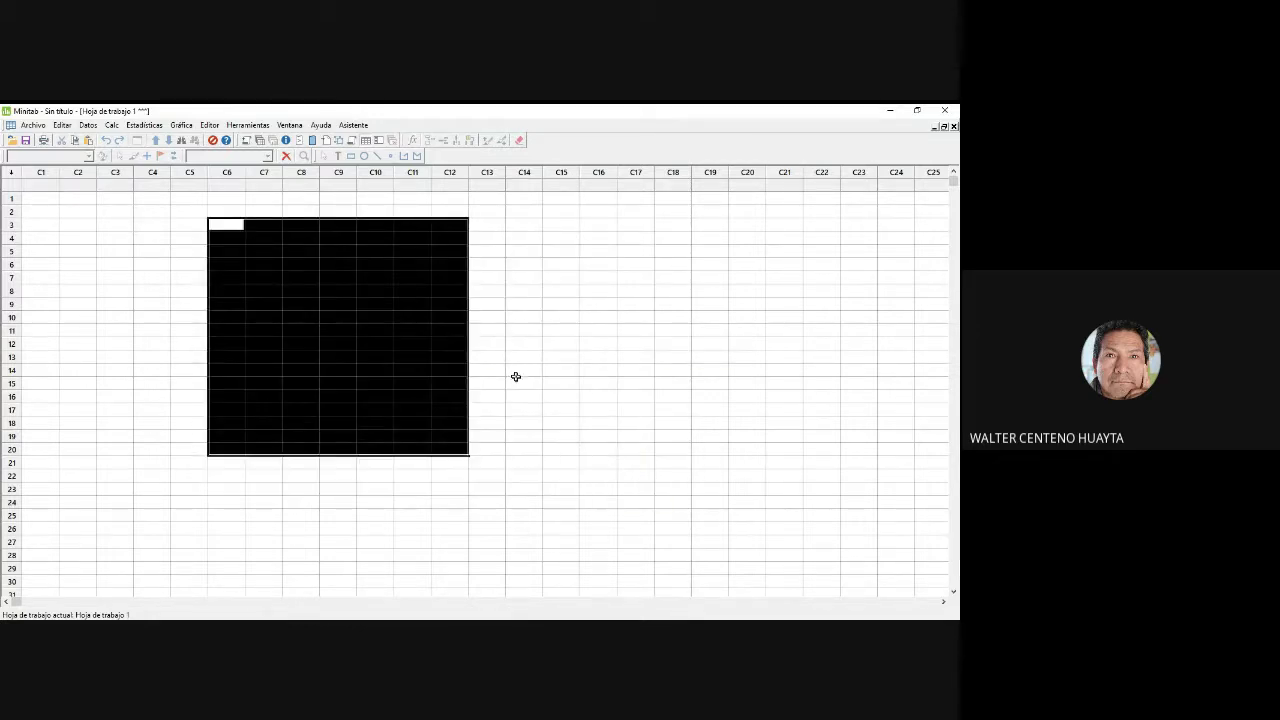
click(524, 276)
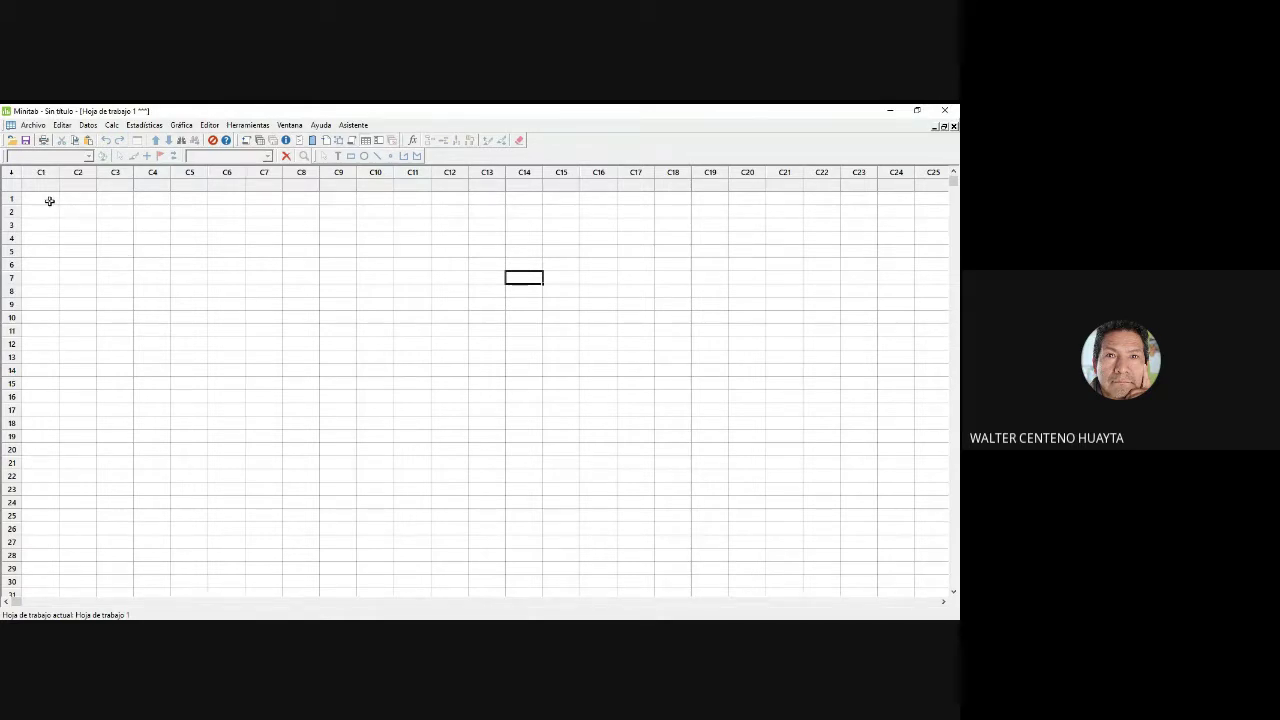
Step: Set up random data from the Entera distribution with 30 rows, stored in columns C1 to C10
click(89, 125)
mouse_move(109, 127)
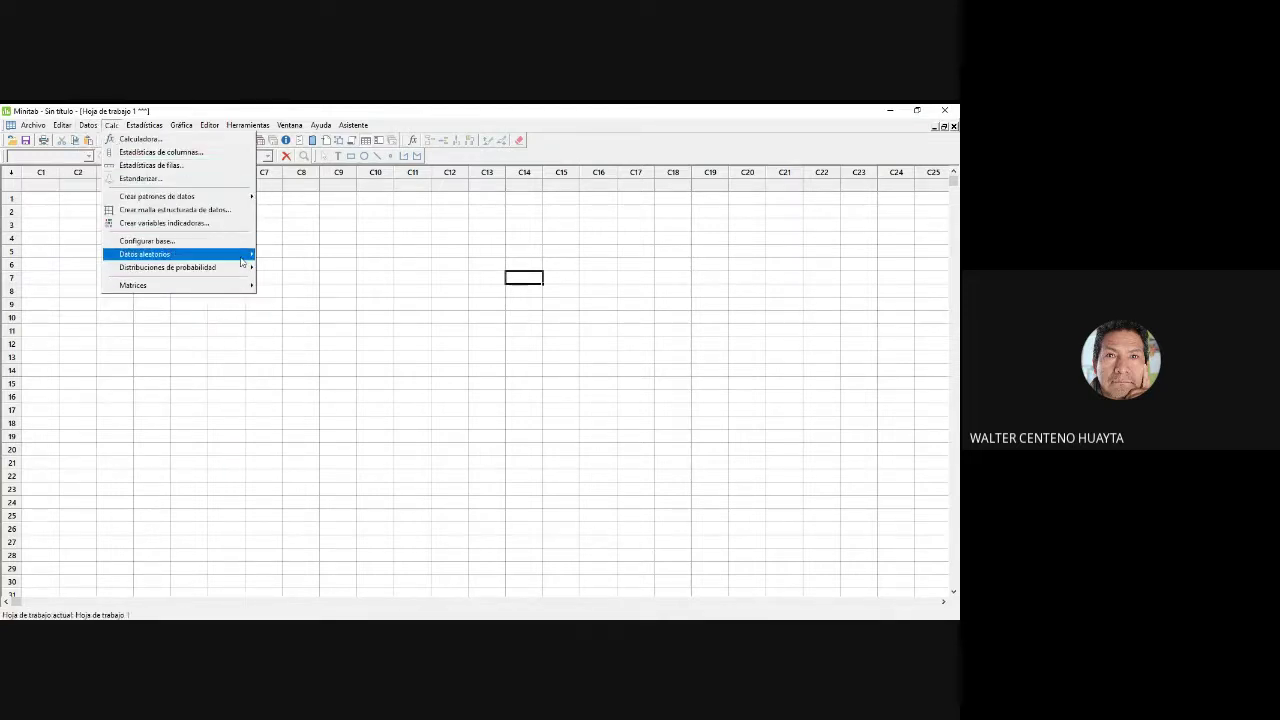
mouse_move(242, 258)
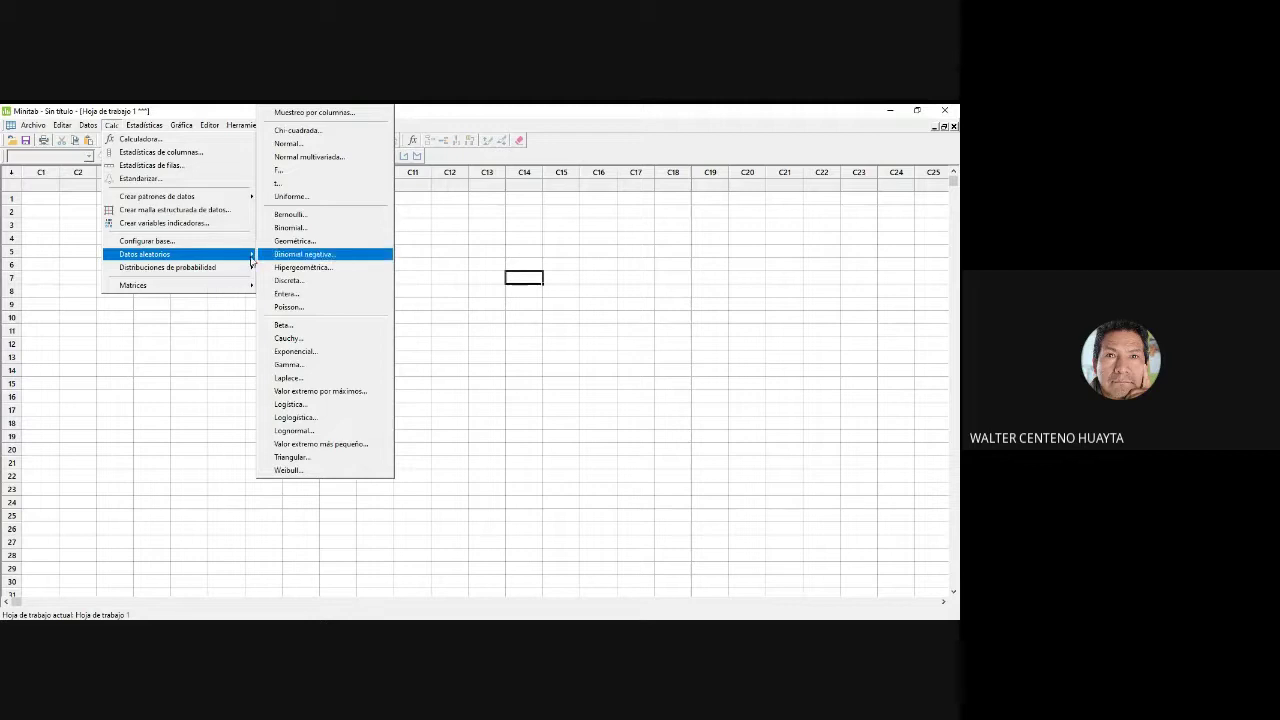
click(296, 295)
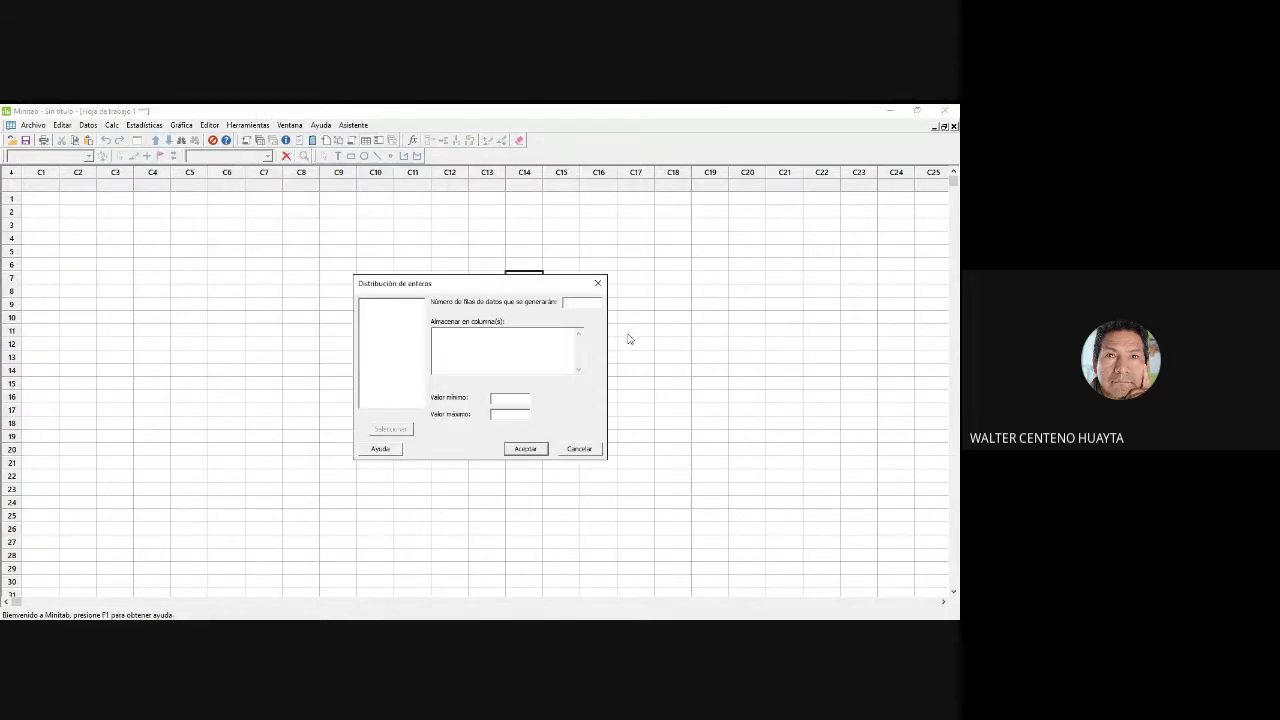
text(30)
click(455, 344)
text(C1 C2 C3 C4 C5 C6 C7 C8 C9 10)
click(508, 401)
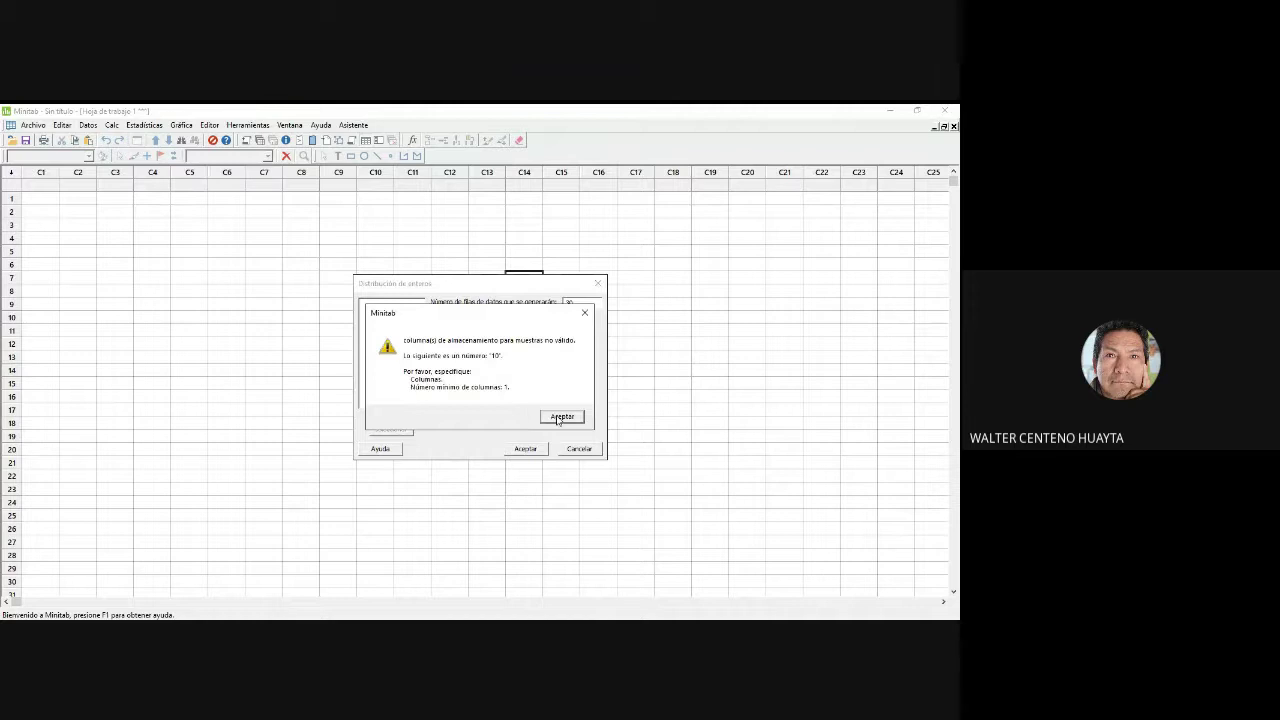
click(561, 417)
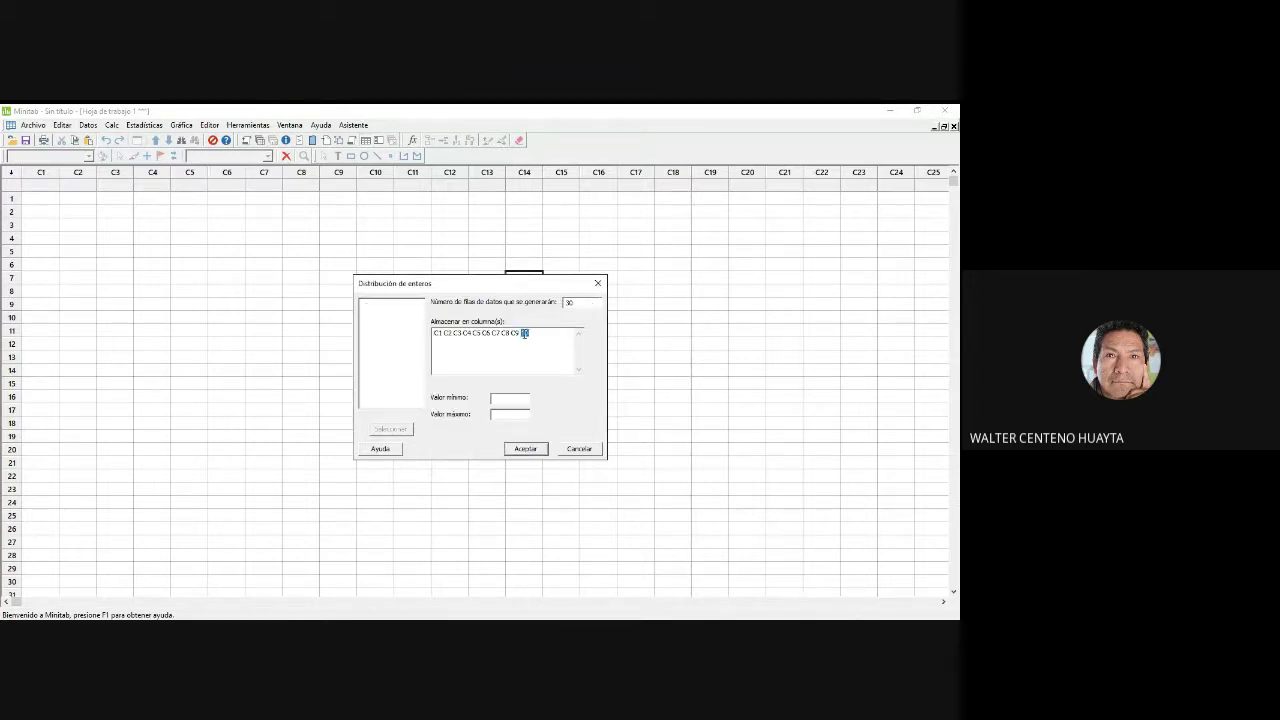
click(533, 336)
text(C)
text(0)
Step: Set the maximum value to 64 and generate the random integers
click(521, 414)
text(64)
click(527, 449)
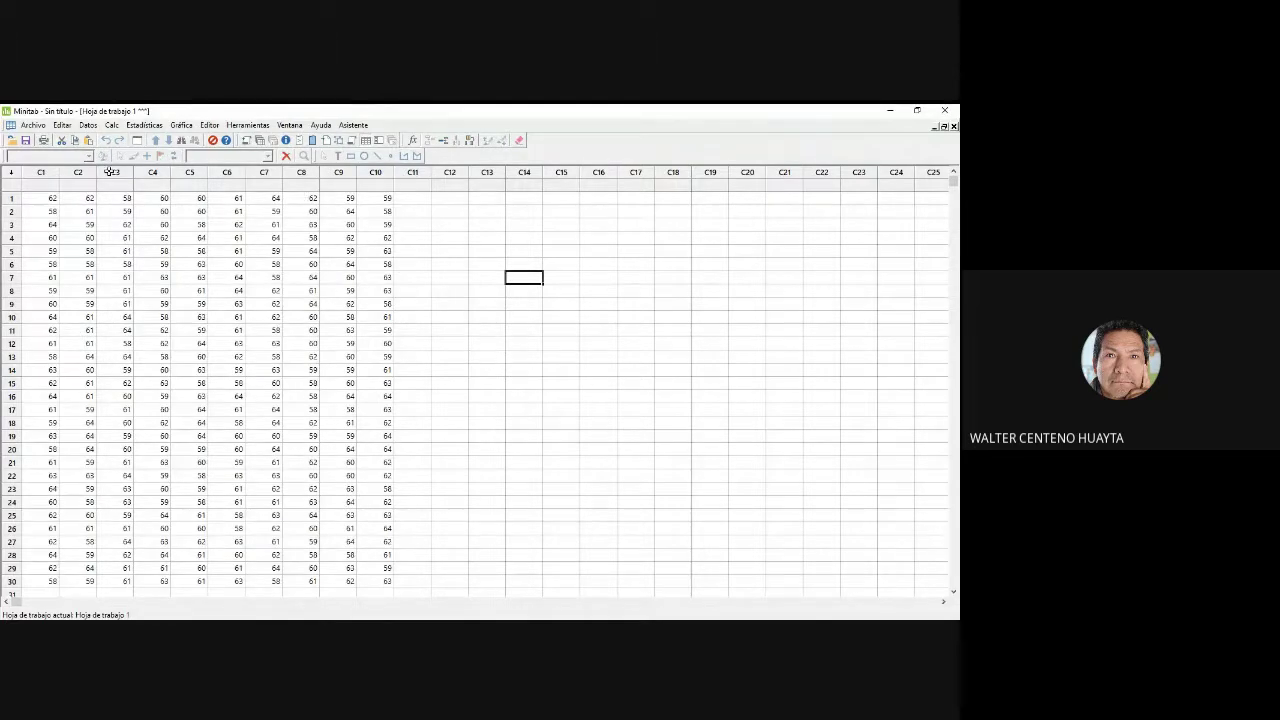
Step: Name columns C1, C2 and C3 as DIA1, DIA 2 and DIA 3
click(50, 185)
text(LU)
key(BackSpace)
key(BackSpace)
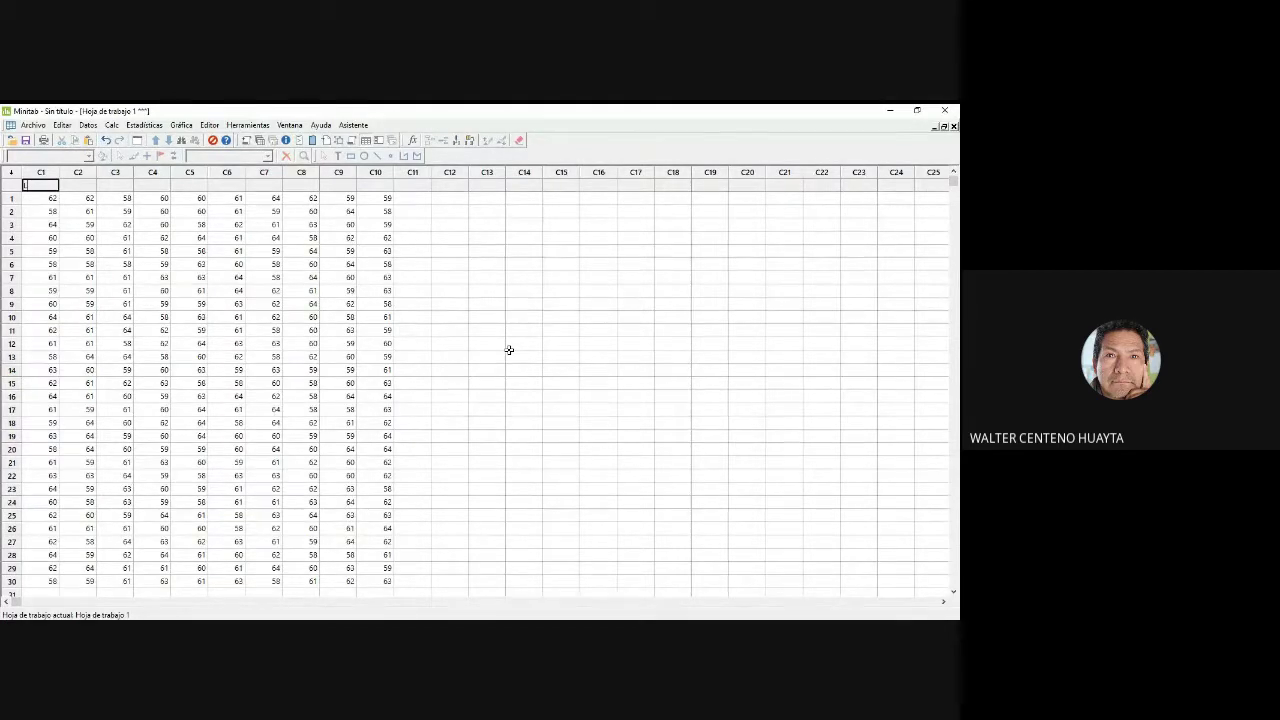
text(DIA1)
click(84, 184)
text(DIA 2)
click(116, 184)
text(DIA 3)
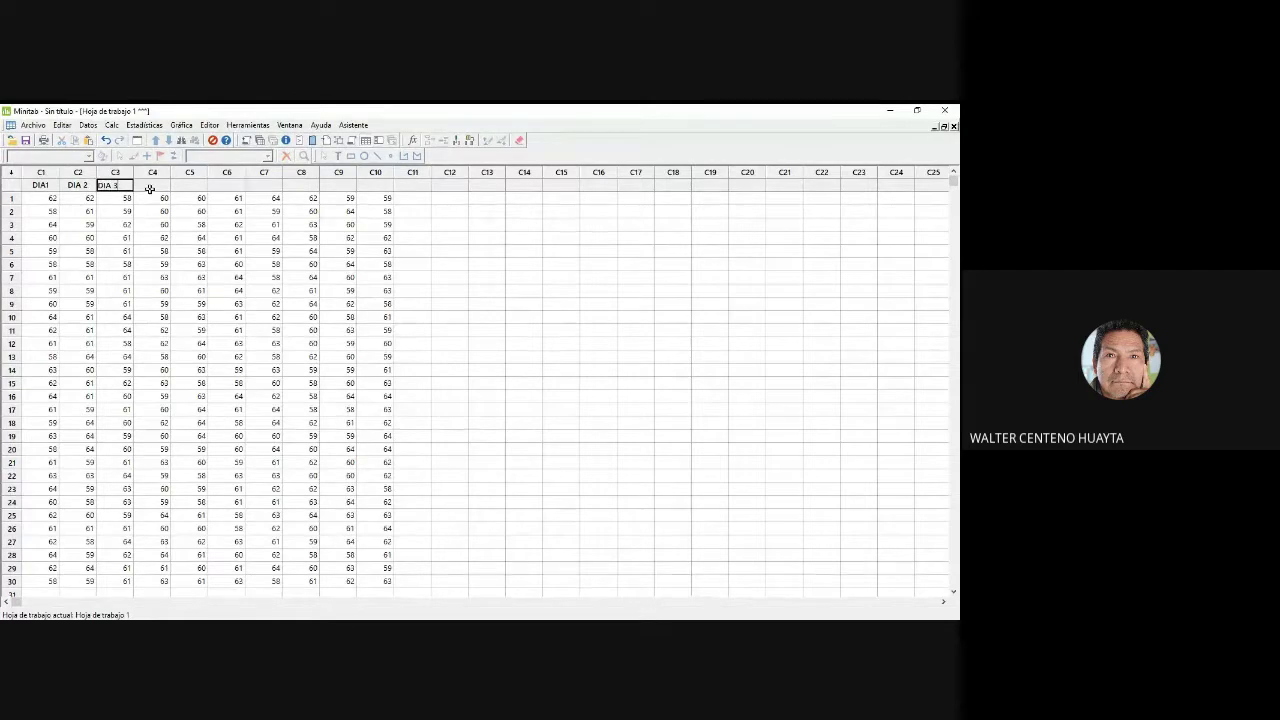
Step: Name columns C4, C5 and C6 as DIA 4, DIA 5 and DIA 6
click(150, 186)
text(DIA 4)
click(200, 185)
text(DIA 5)
click(224, 185)
text(DIA)
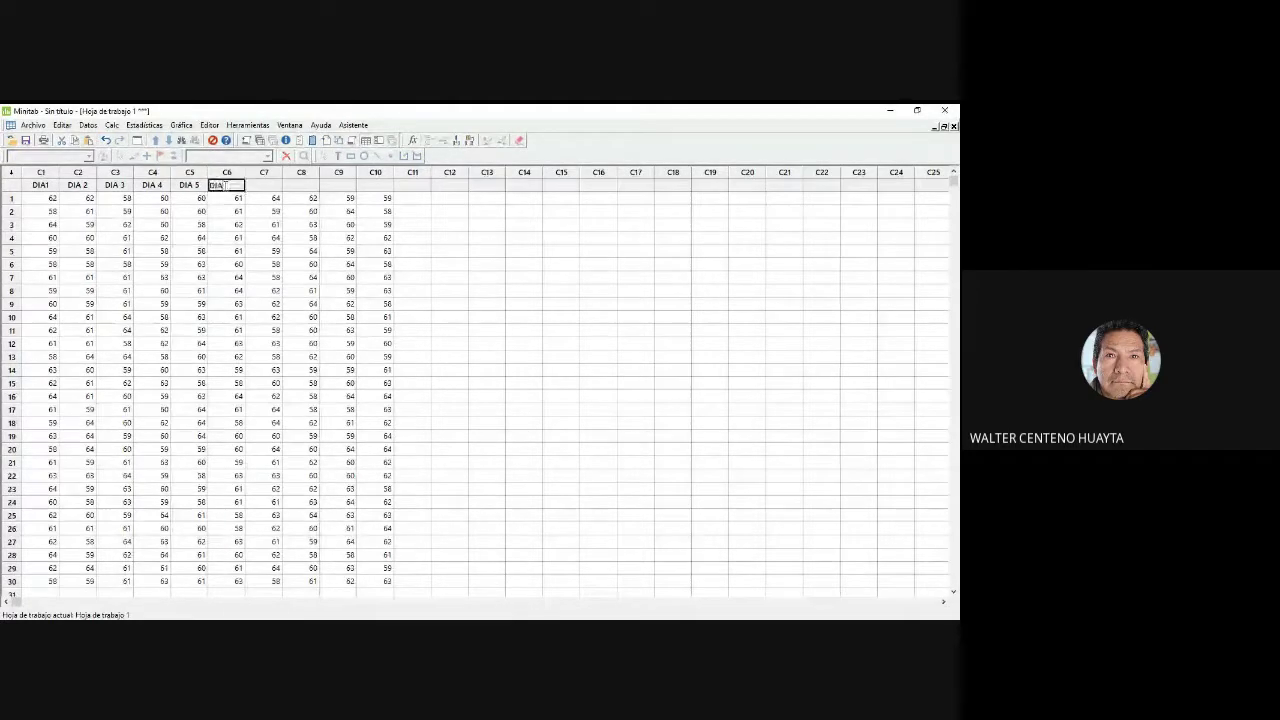
text( 6)
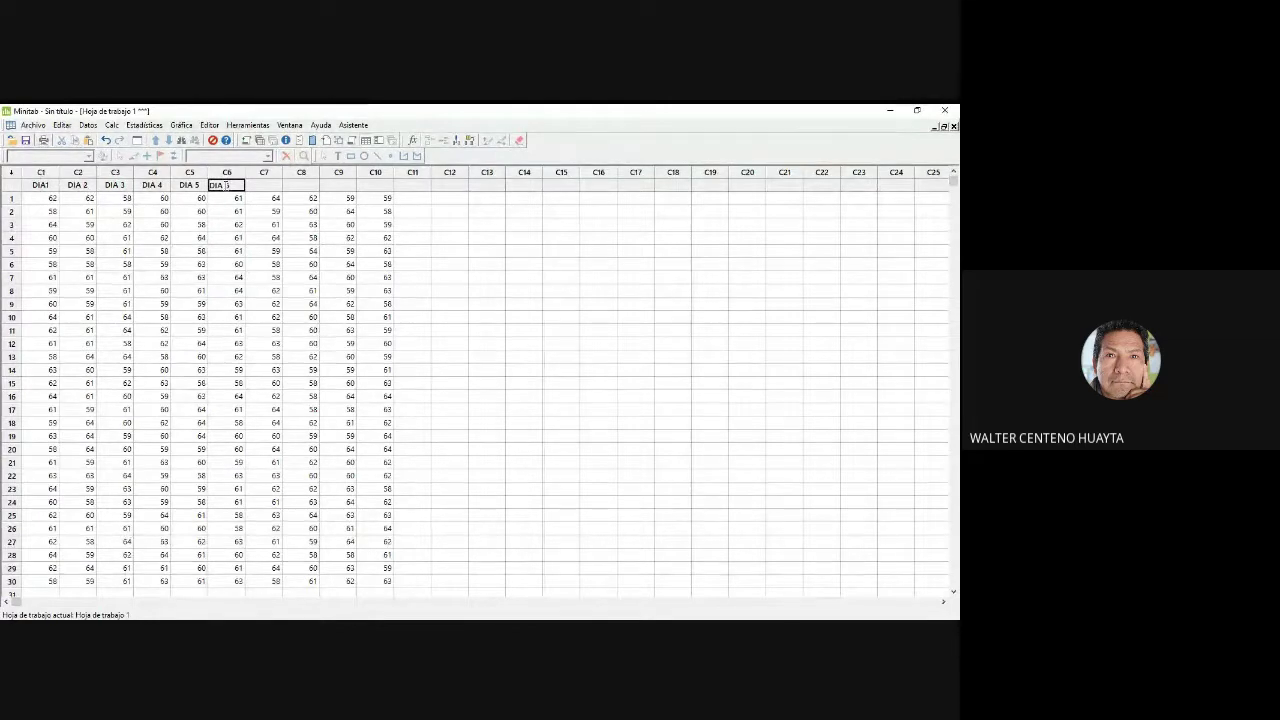
Step: Name columns C7 to C10 as DIA 7, DIA 8, DIA 9 and DIA 10
click(264, 187)
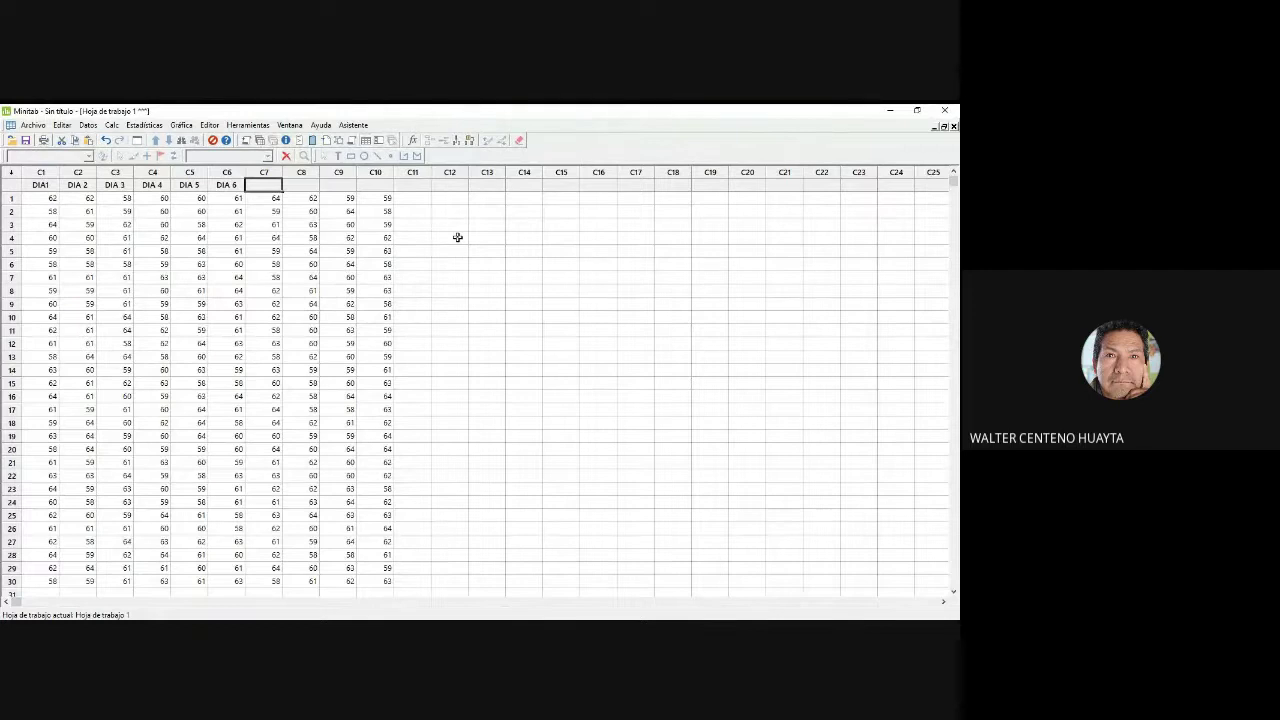
text(DIA)
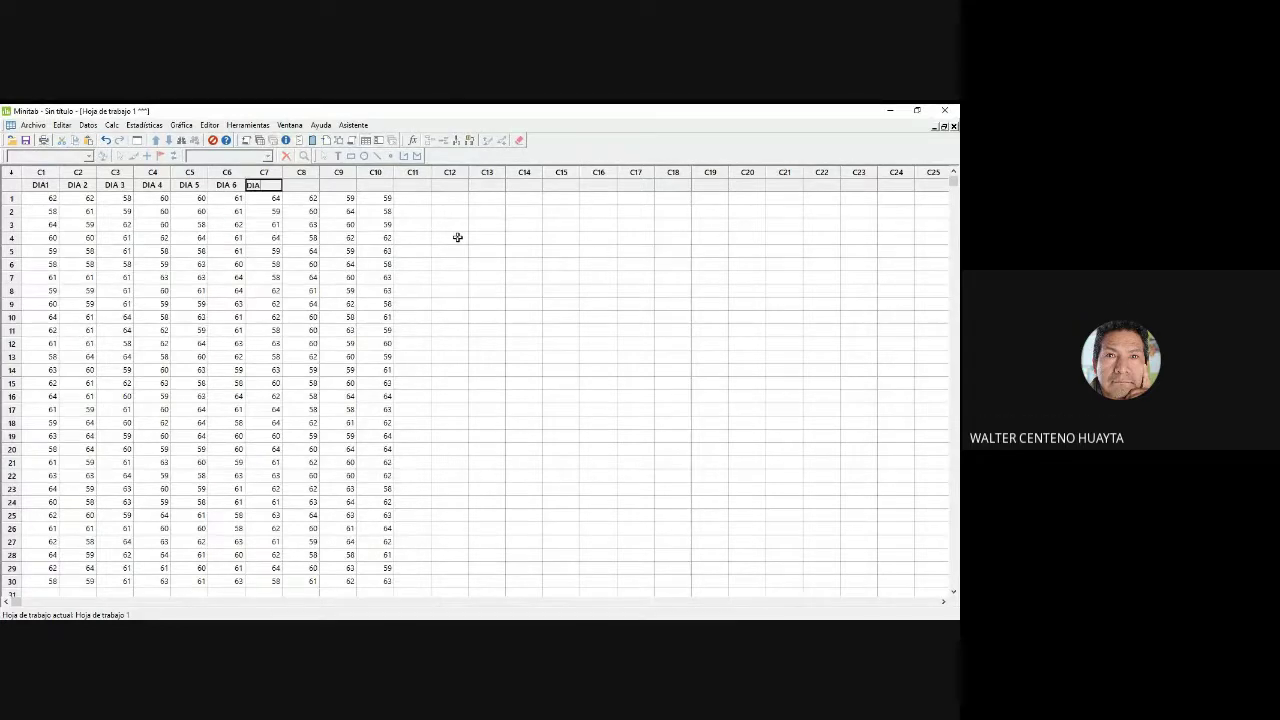
text( 7)
click(314, 184)
text(DIA 8)
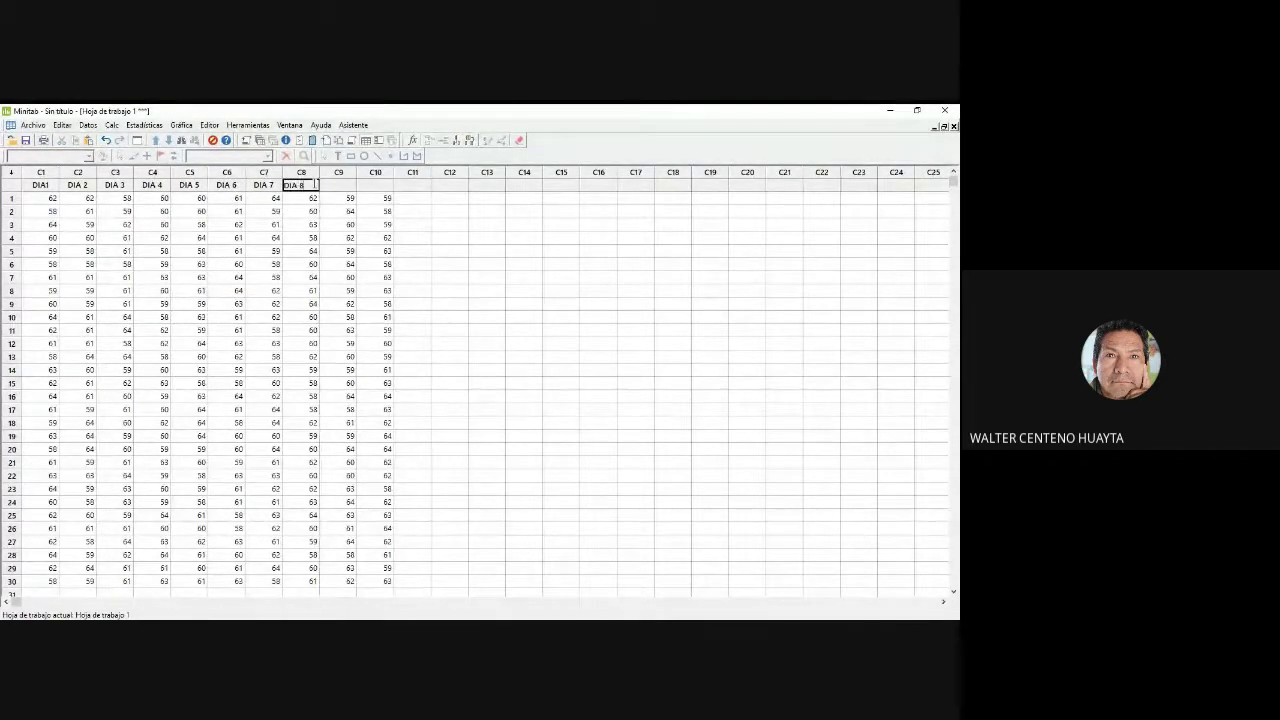
click(339, 185)
text(DIA 9)
click(377, 185)
text(DIA 1)
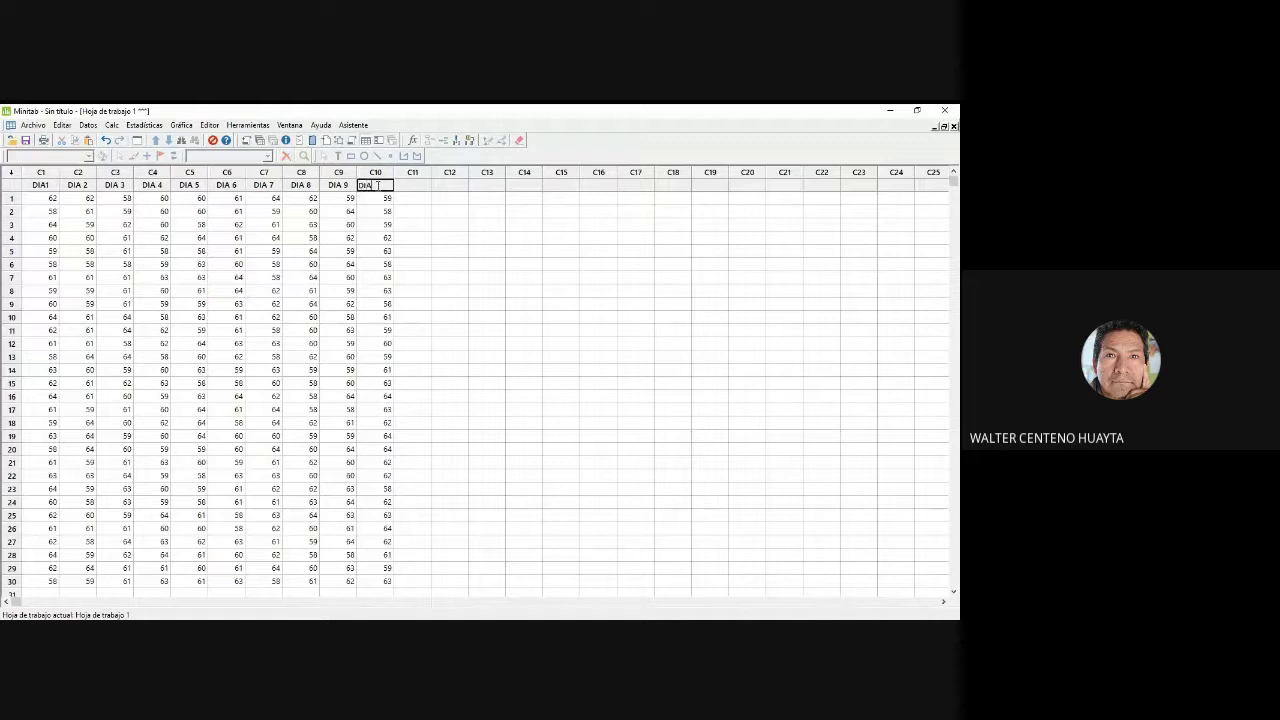
text(0)
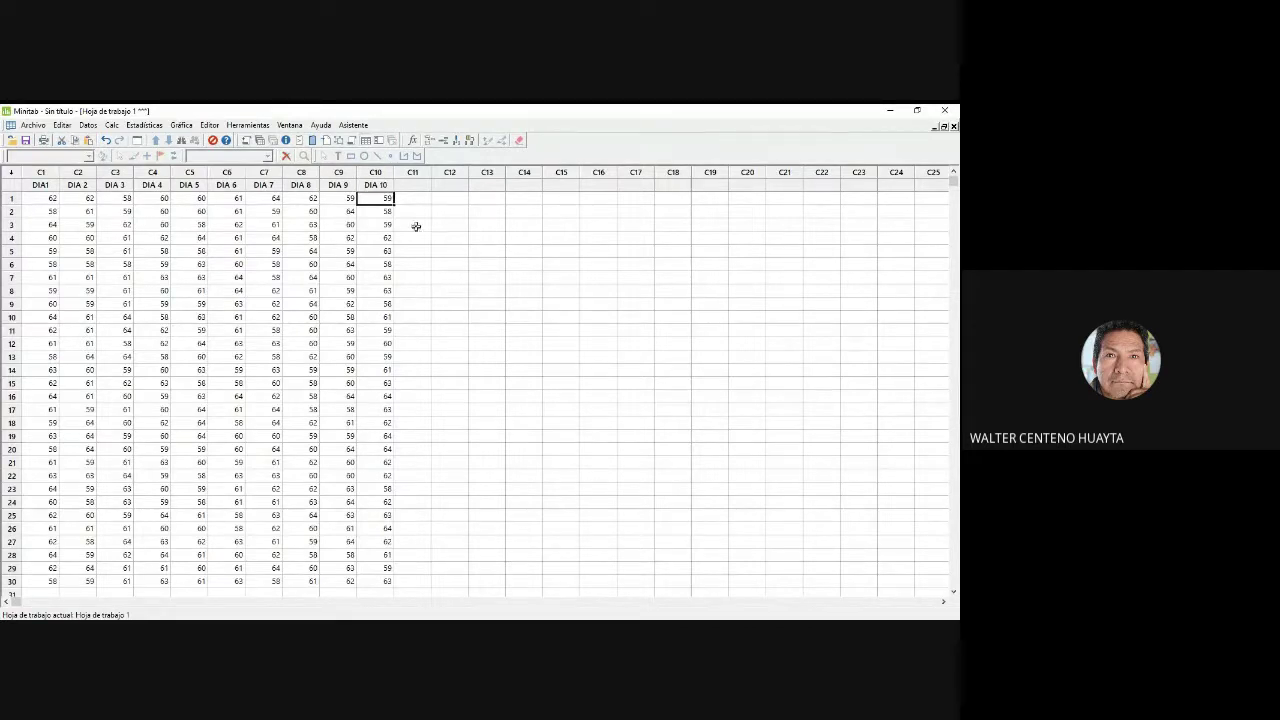
Step: Enter MEDIA as the name of column C12
click(449, 290)
click(449, 184)
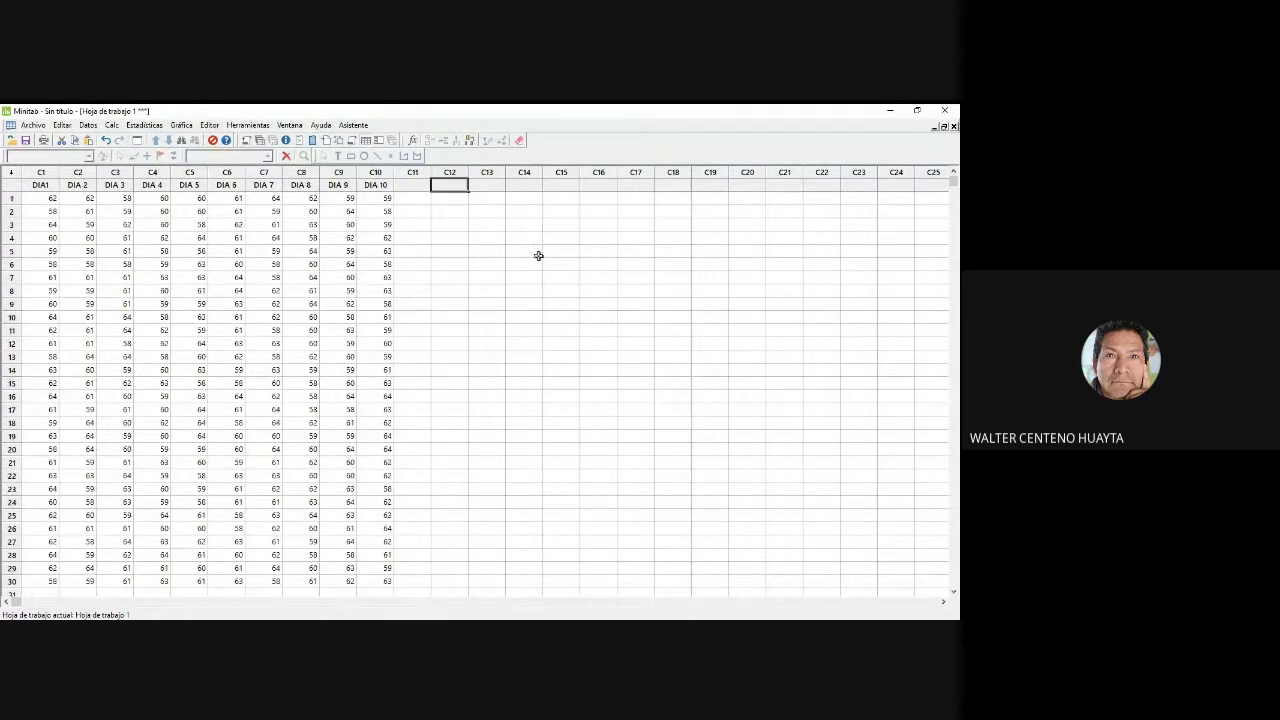
text(MEDIA)
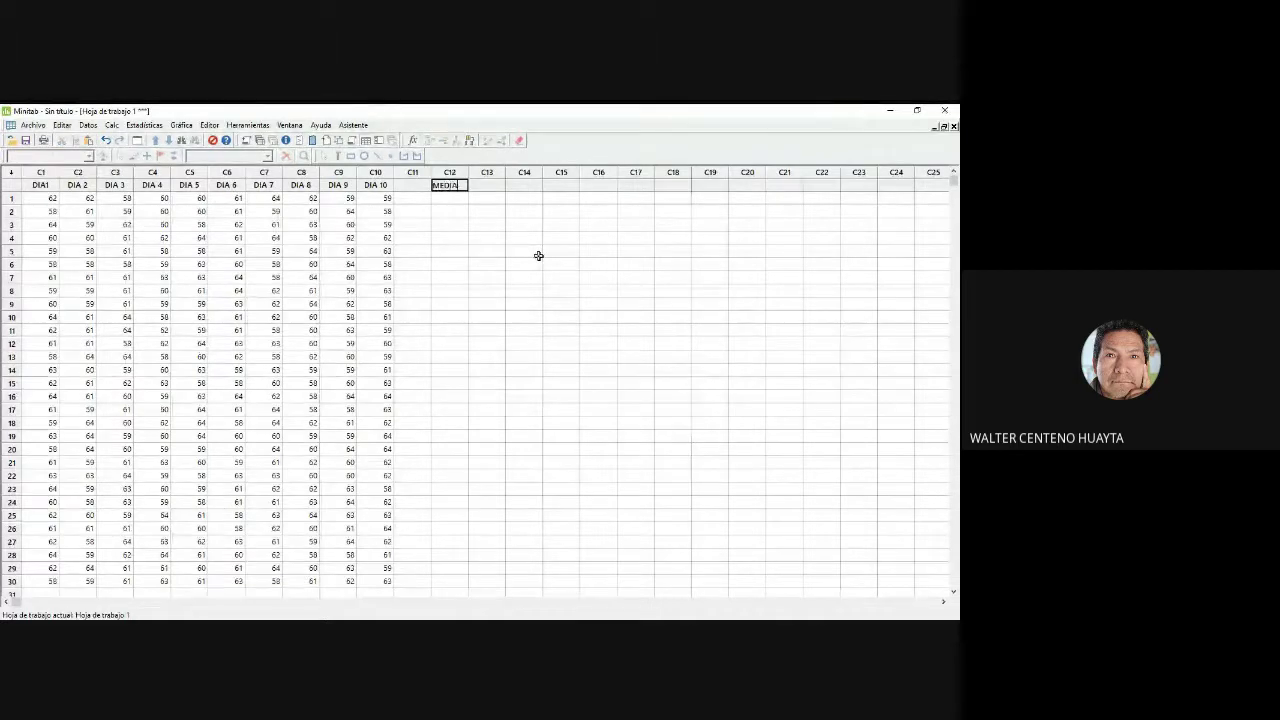
Step: Complete the name of column C12 as MEDIA FILAS
text( F)
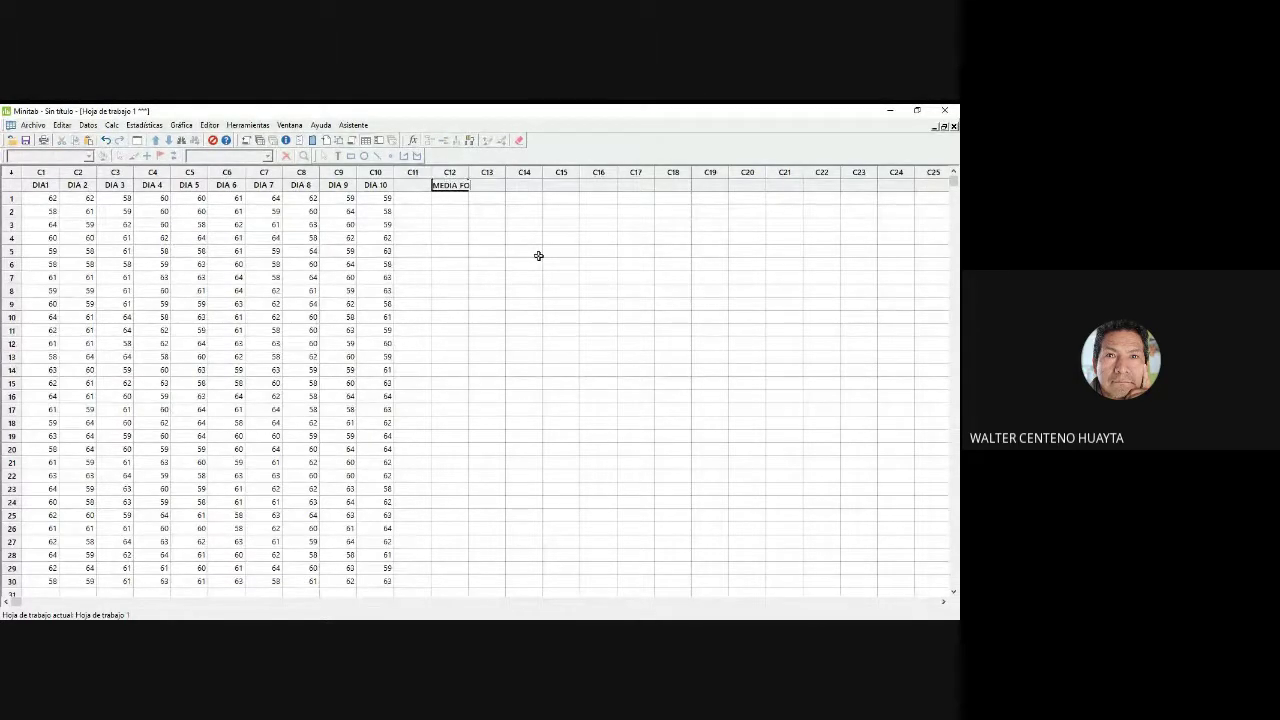
text(ILAS)
key(Return)
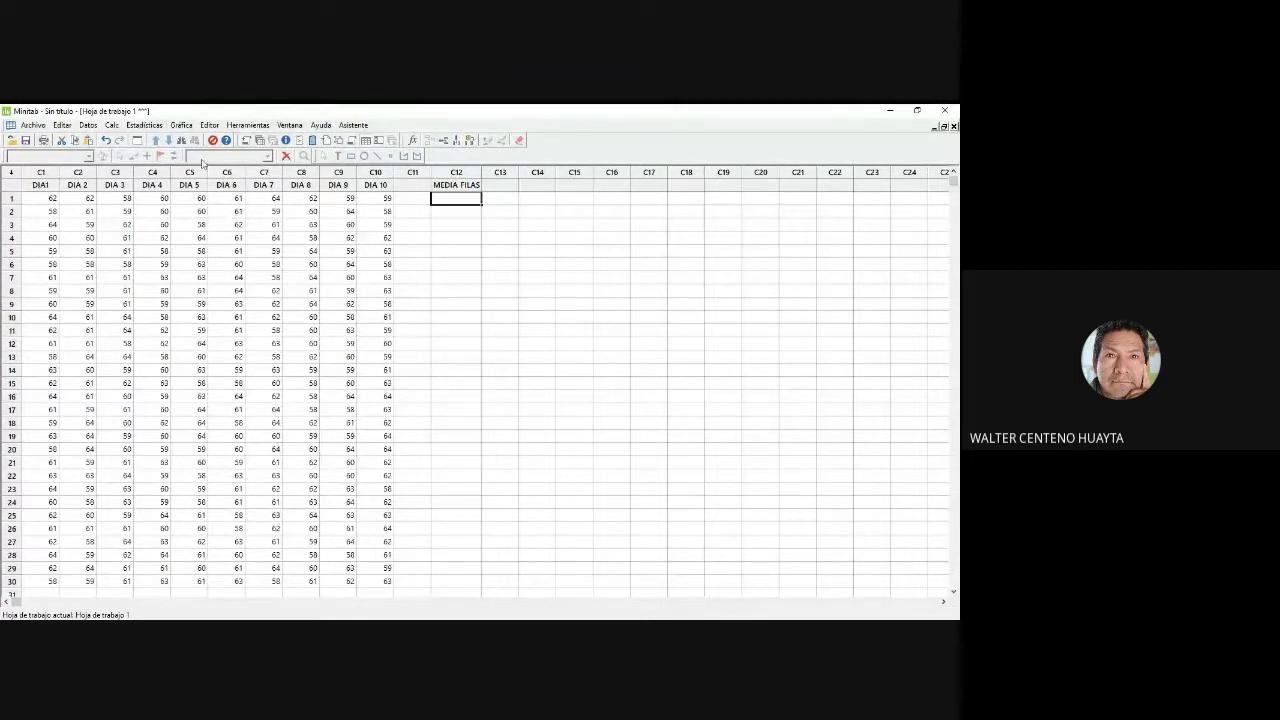
Step: Start a row statistics calculation and choose Media as the statistic
click(156, 127)
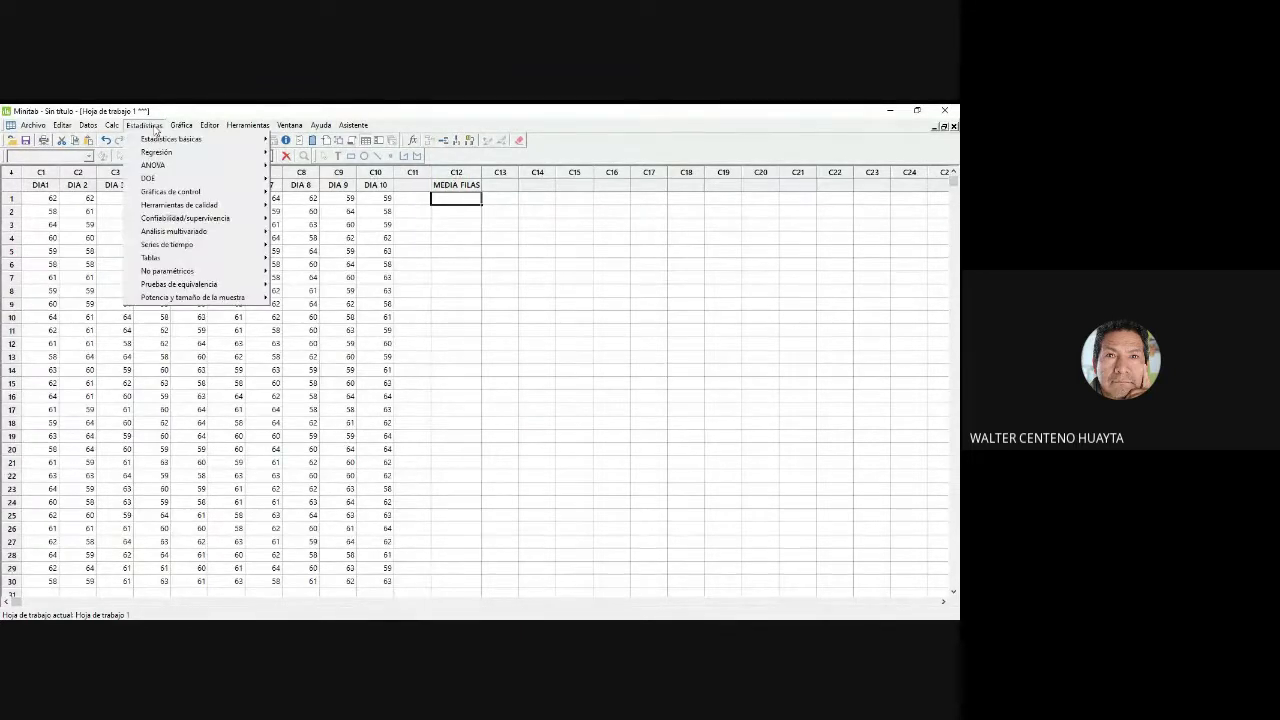
mouse_move(113, 128)
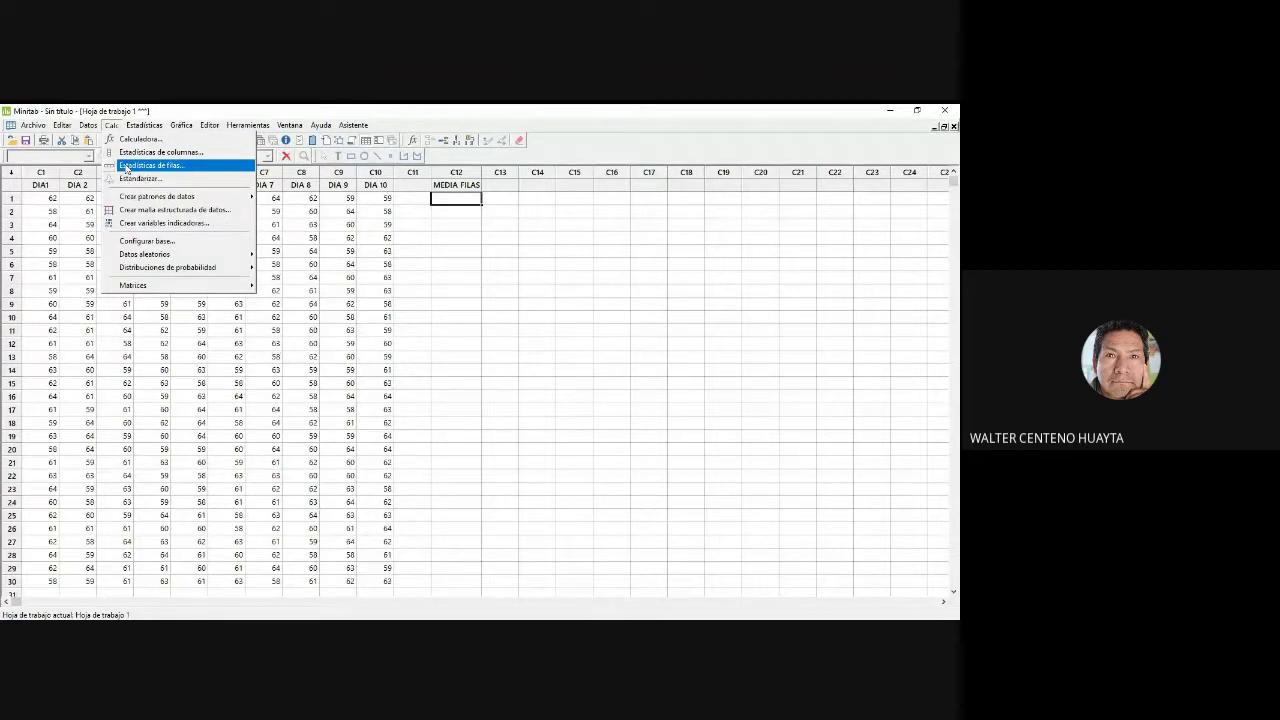
click(127, 166)
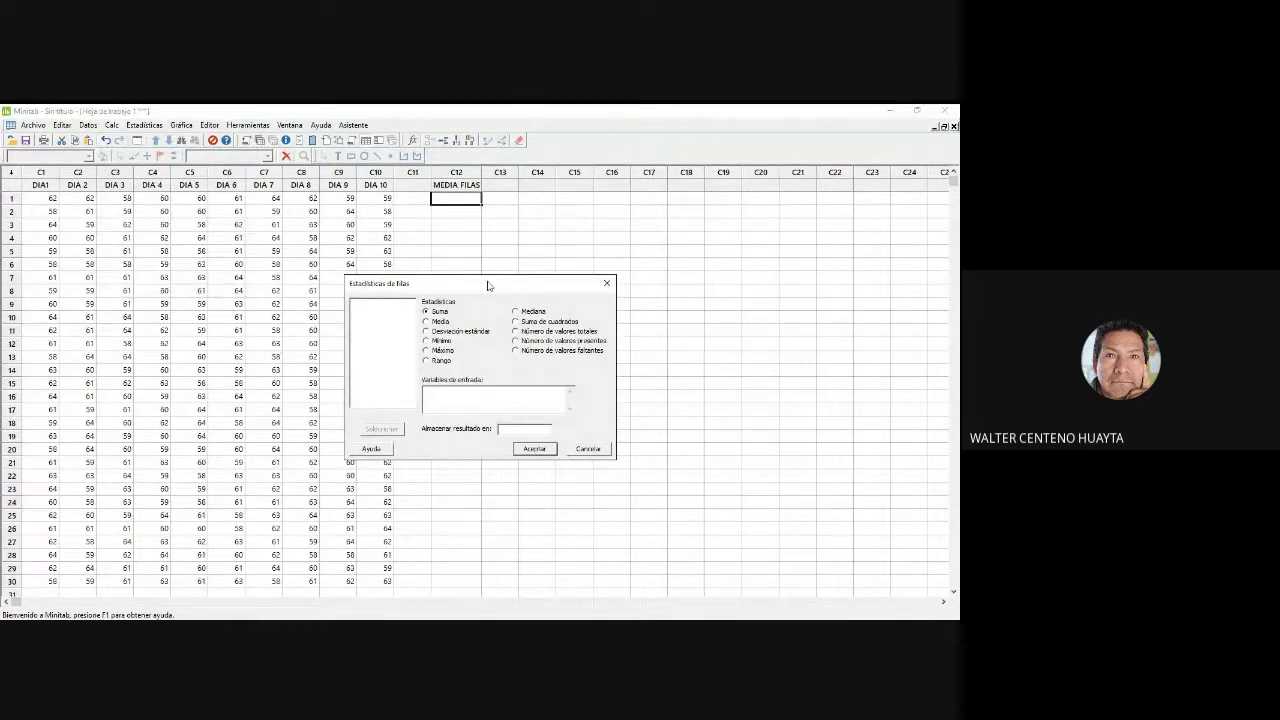
drag(488, 283, 638, 251)
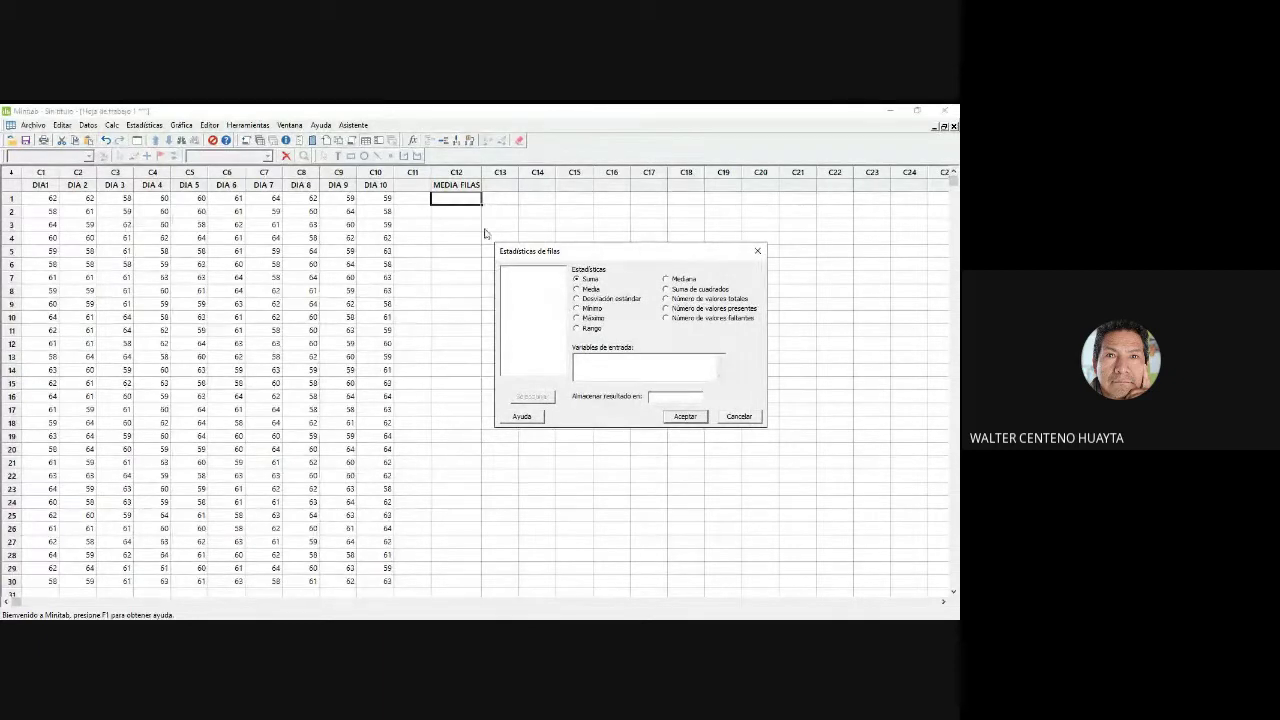
click(577, 290)
Step: Add the columns DIA1 through DIA 10 as input variables of the row statistics
click(590, 363)
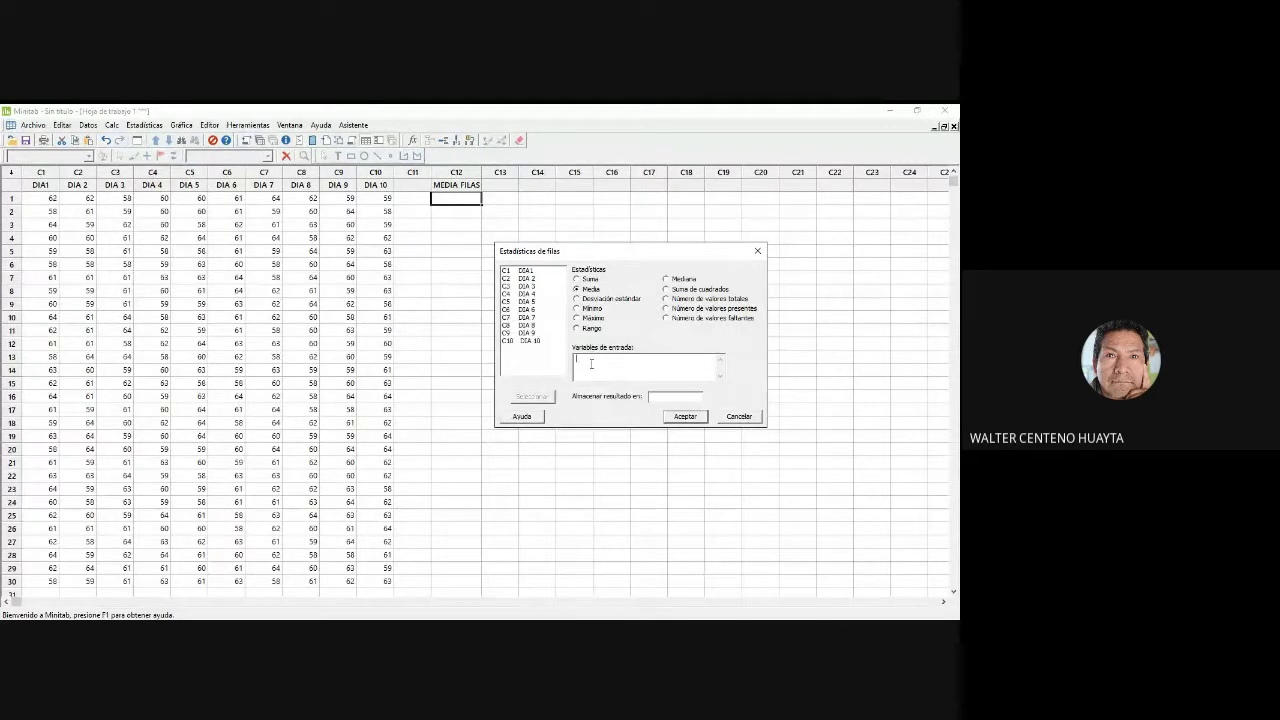
double_click(525, 272)
double_click(526, 279)
double_click(528, 286)
double_click(532, 294)
double_click(533, 301)
double_click(531, 311)
double_click(531, 317)
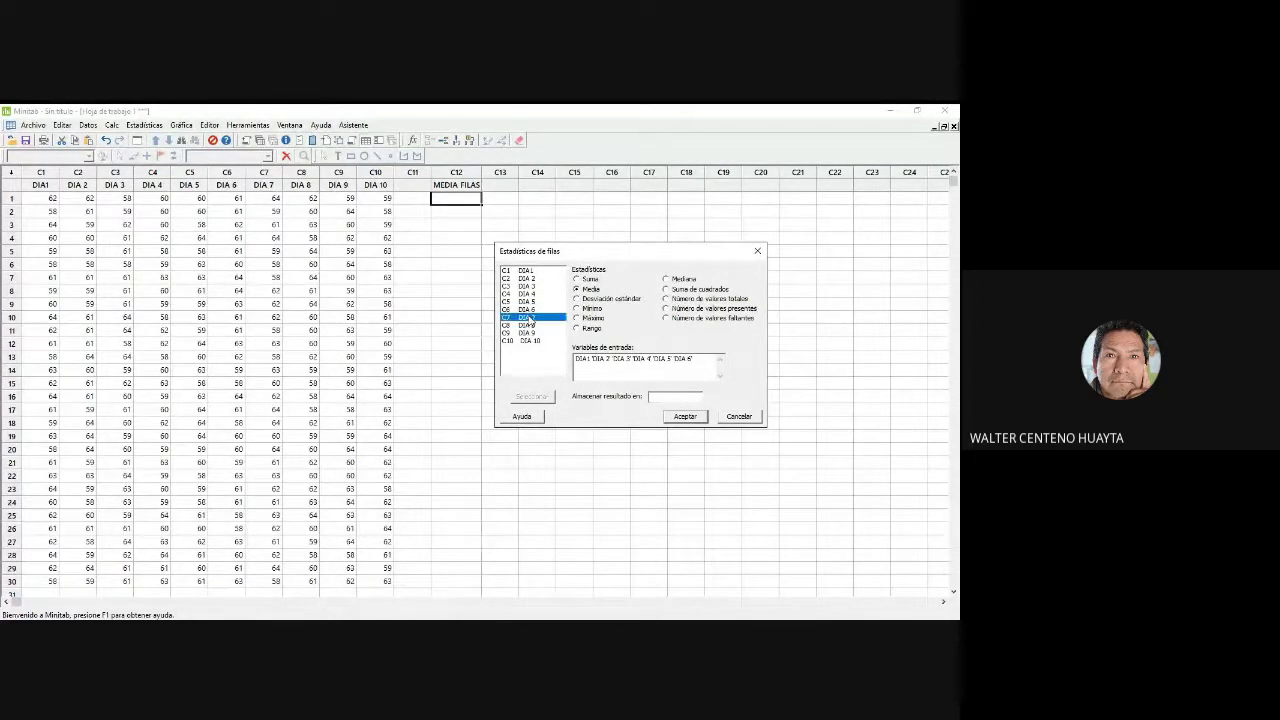
double_click(533, 325)
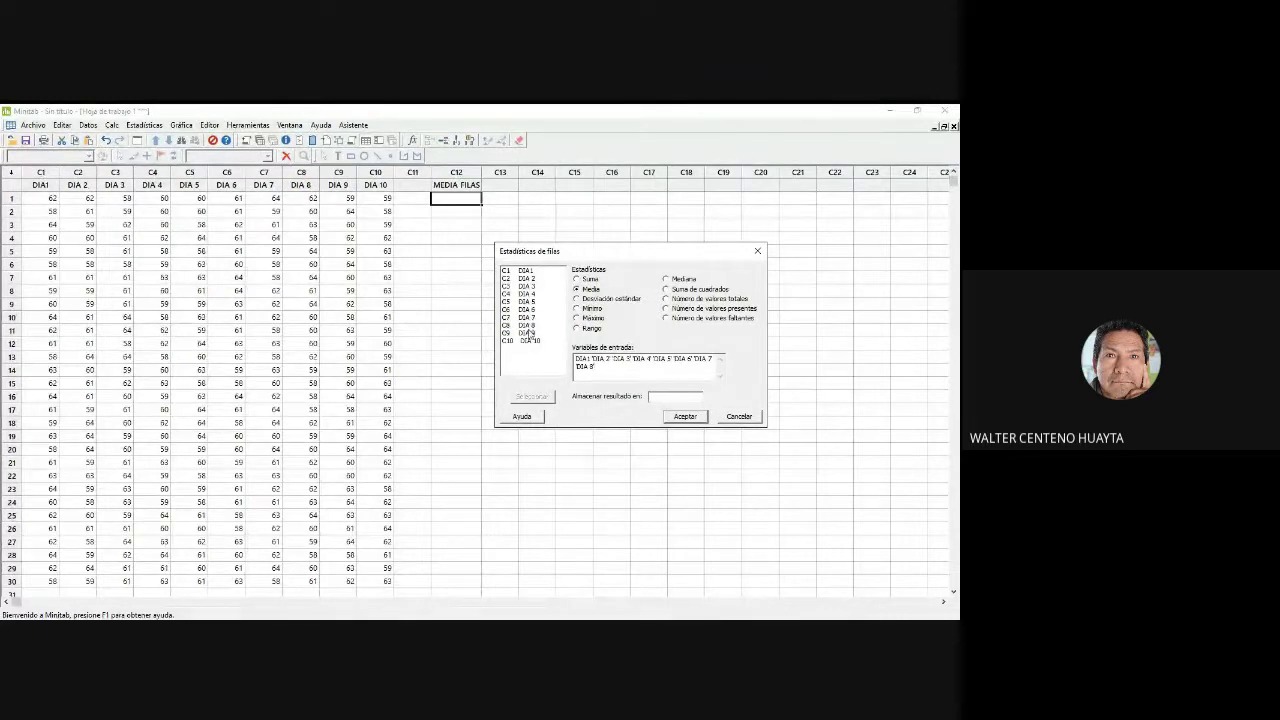
double_click(531, 332)
double_click(530, 342)
Step: Store the row means in the MEDIA FILAS column and run the calculation
click(664, 397)
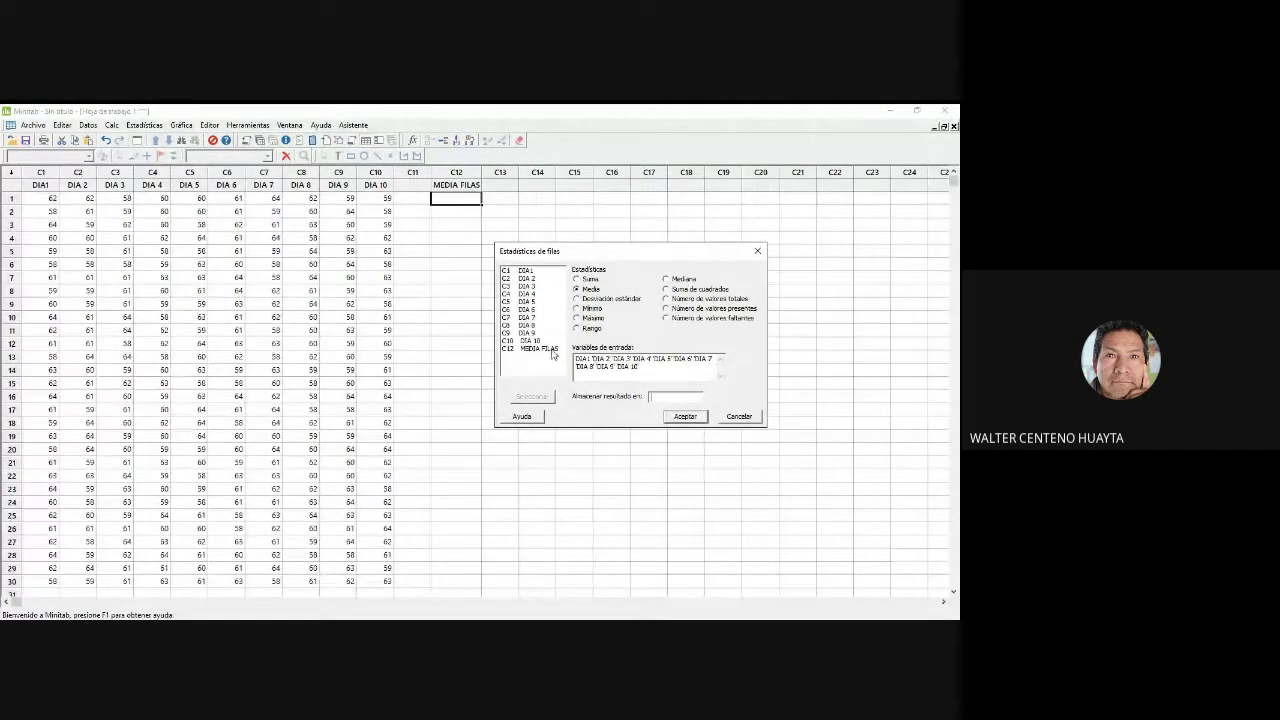
double_click(530, 348)
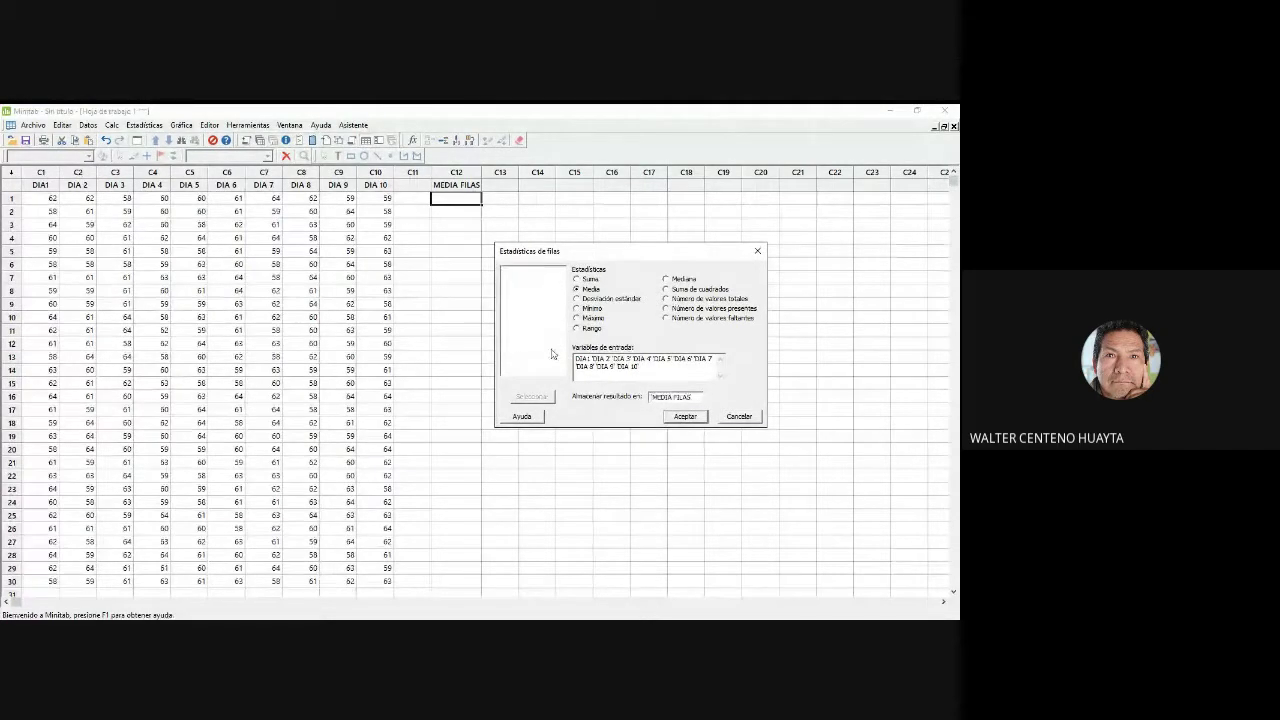
click(686, 417)
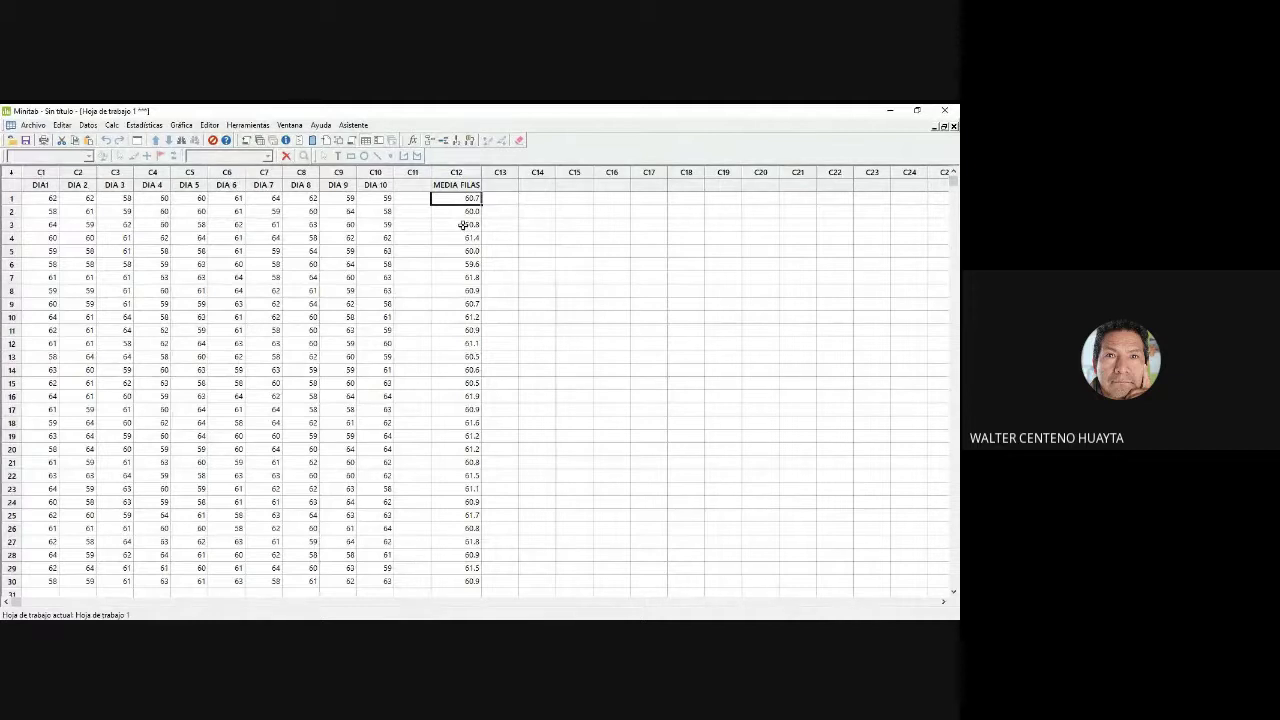
Step: Name column C13 as DESV. EST
click(503, 185)
text(DES)
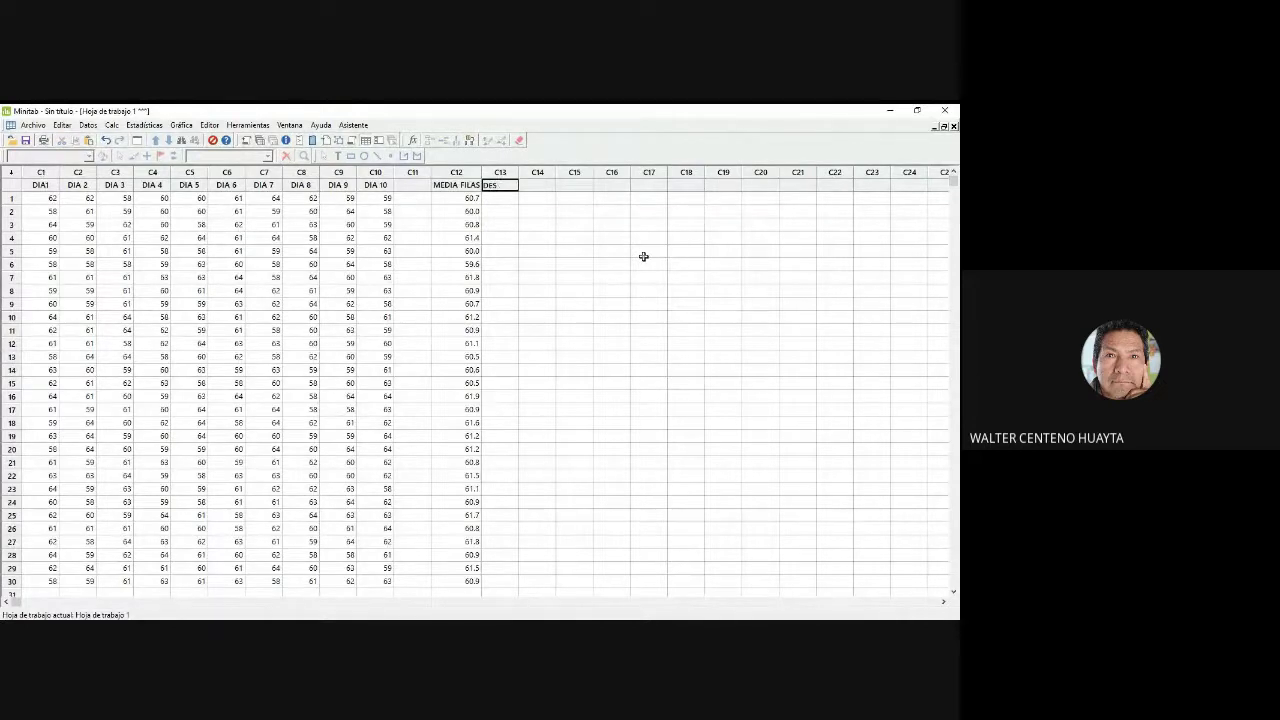
text(V. EST)
key(Return)
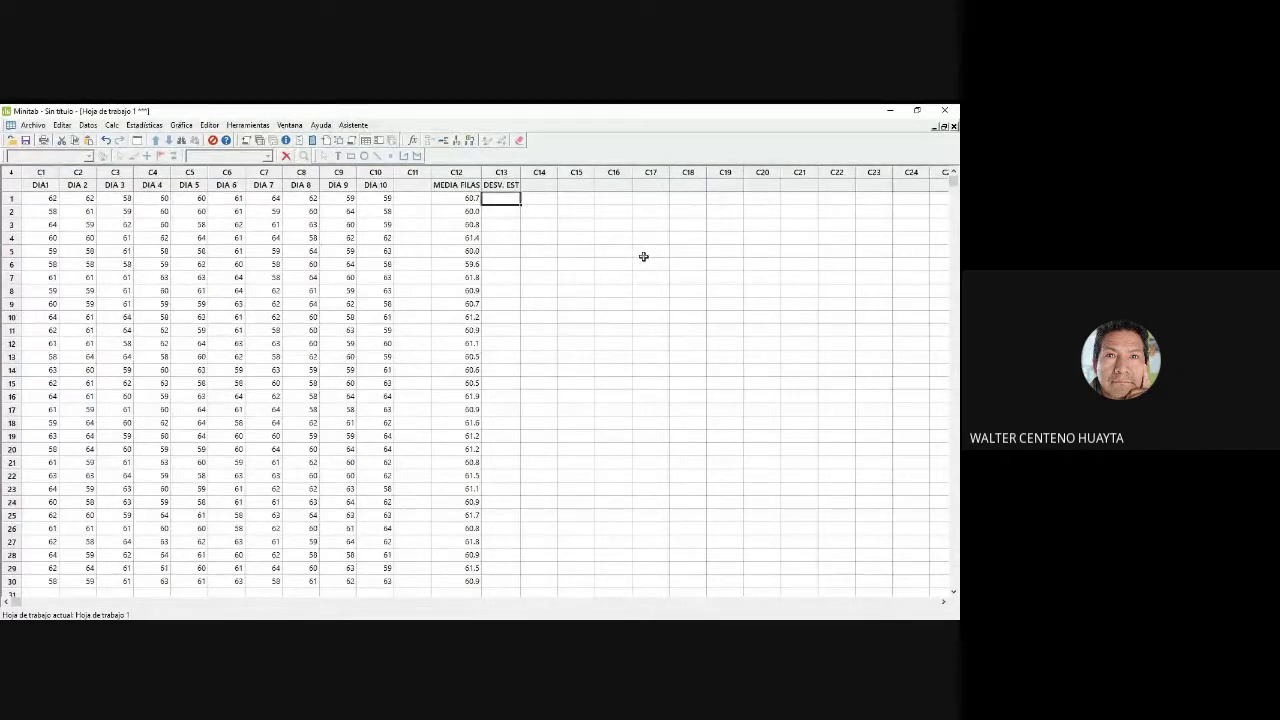
Step: Calculate the row standard deviation of DIA1 through DIA 10 and store it in the DESV. EST column
click(113, 125)
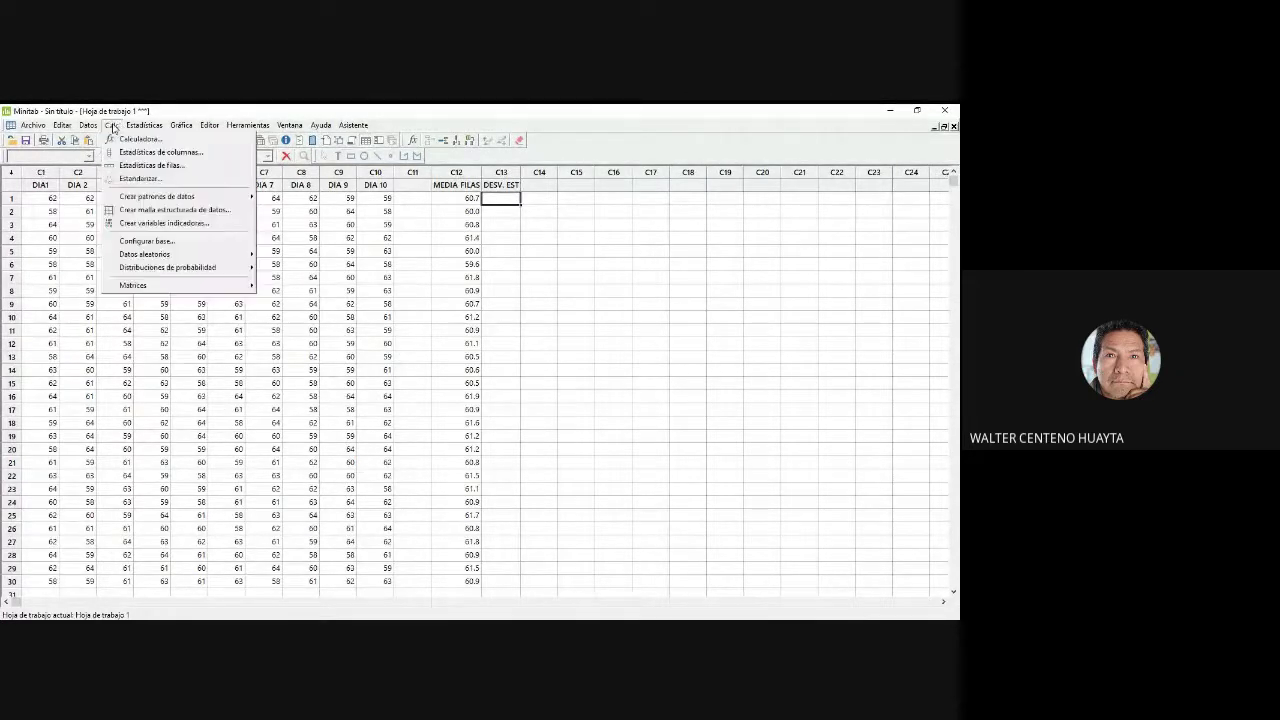
click(140, 165)
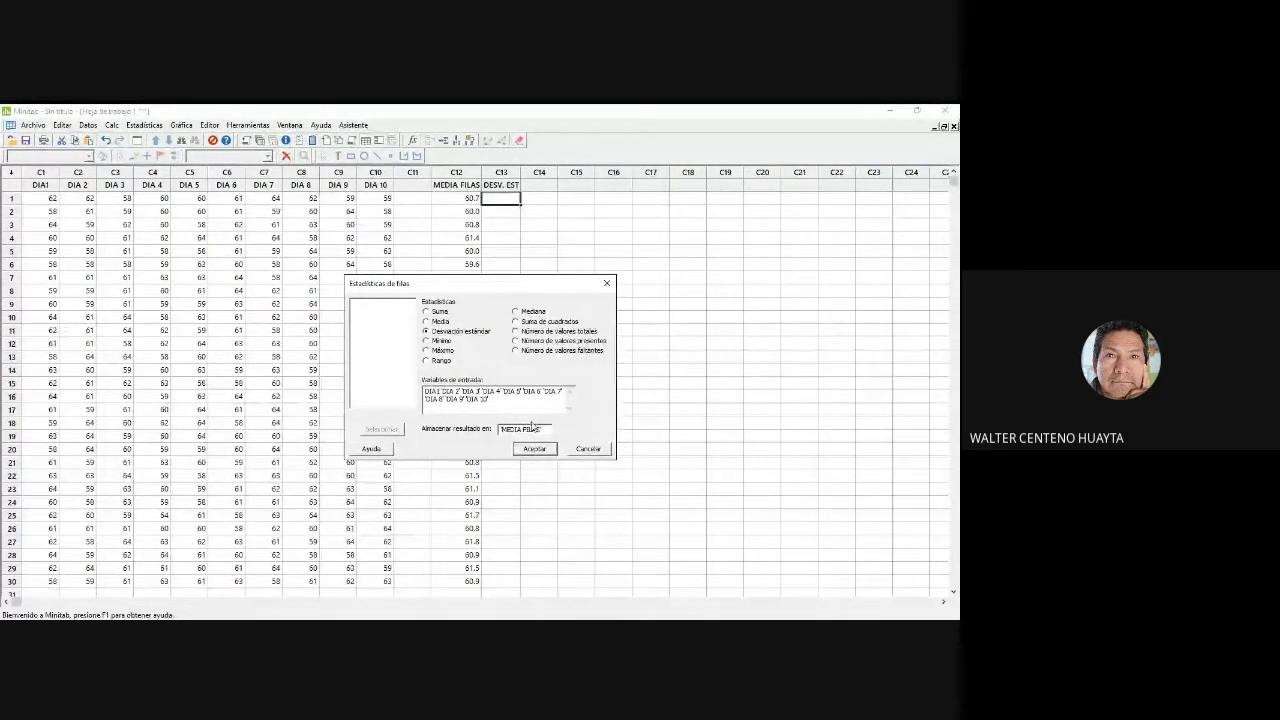
click(547, 428)
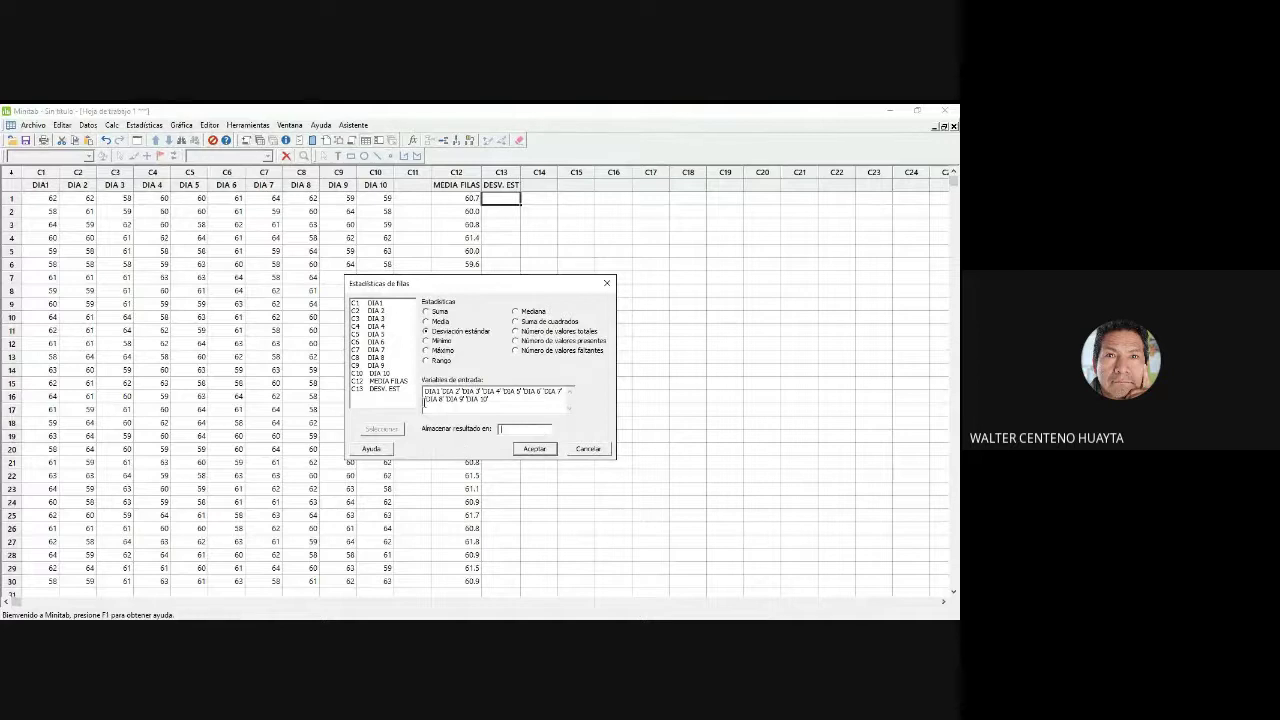
double_click(385, 388)
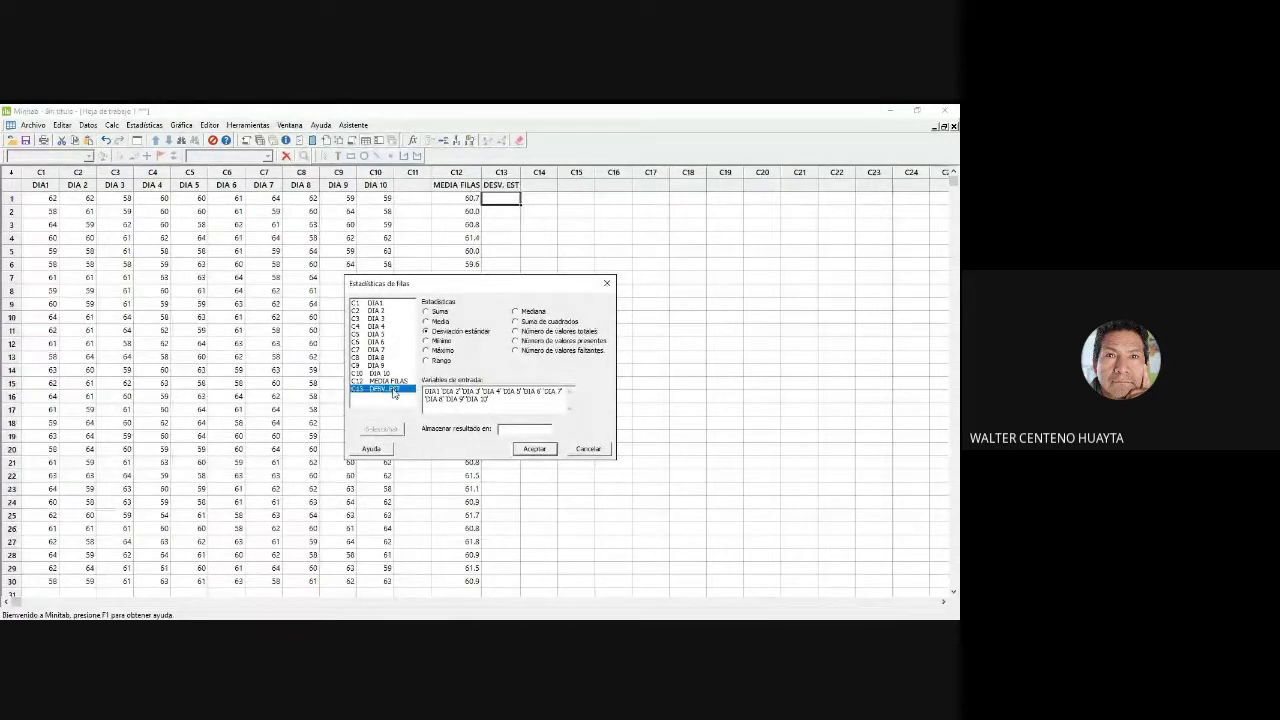
click(538, 450)
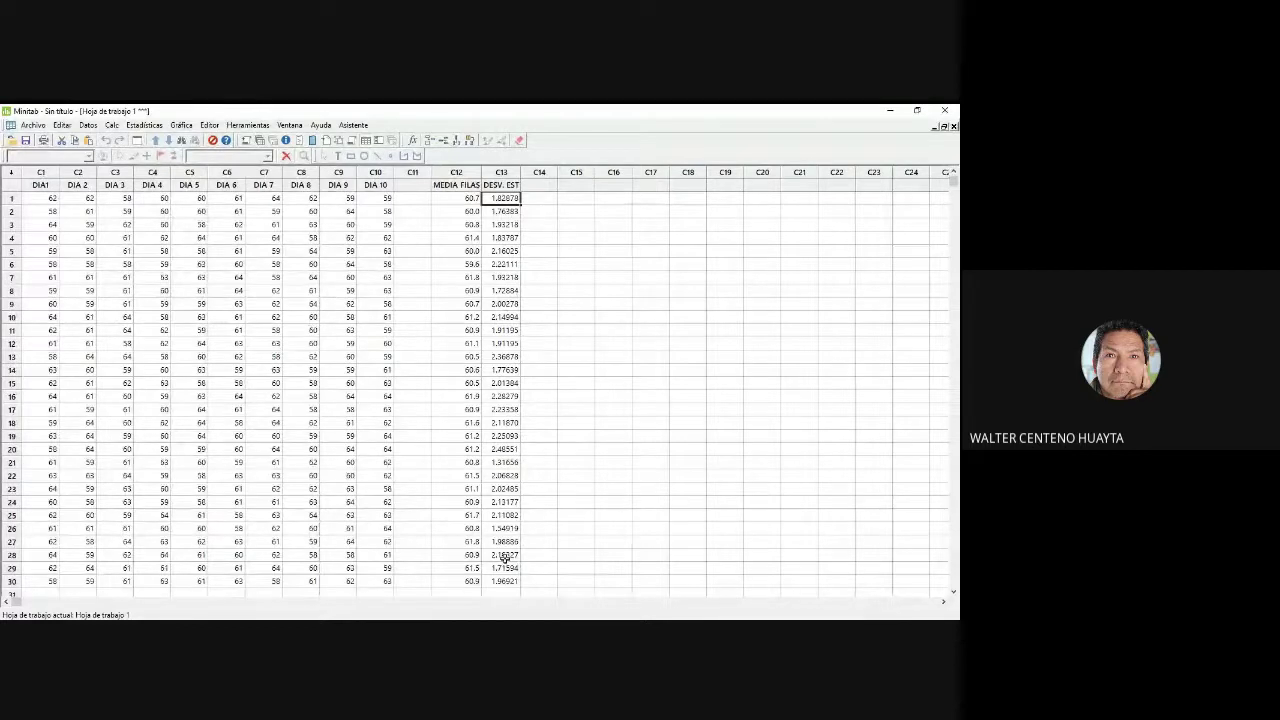
Step: Name column C14 as MAXIMO and column C15 as MINIMO
click(540, 186)
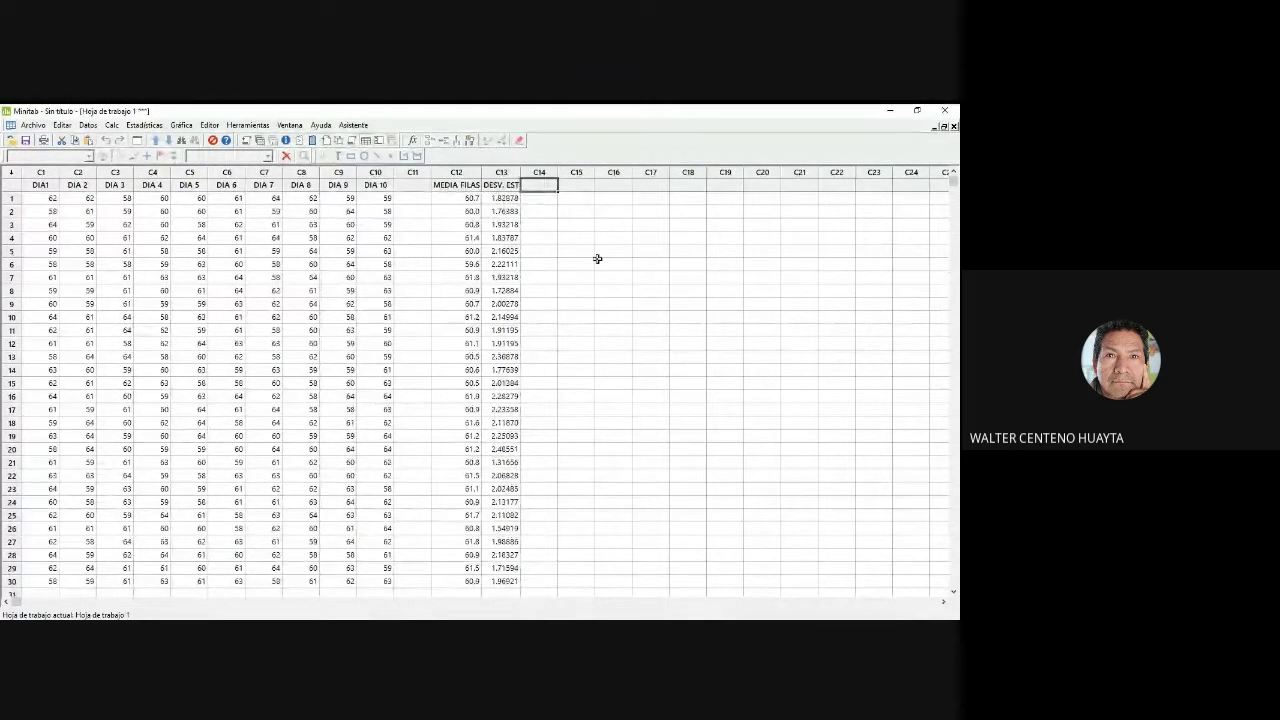
text(MAXIMO)
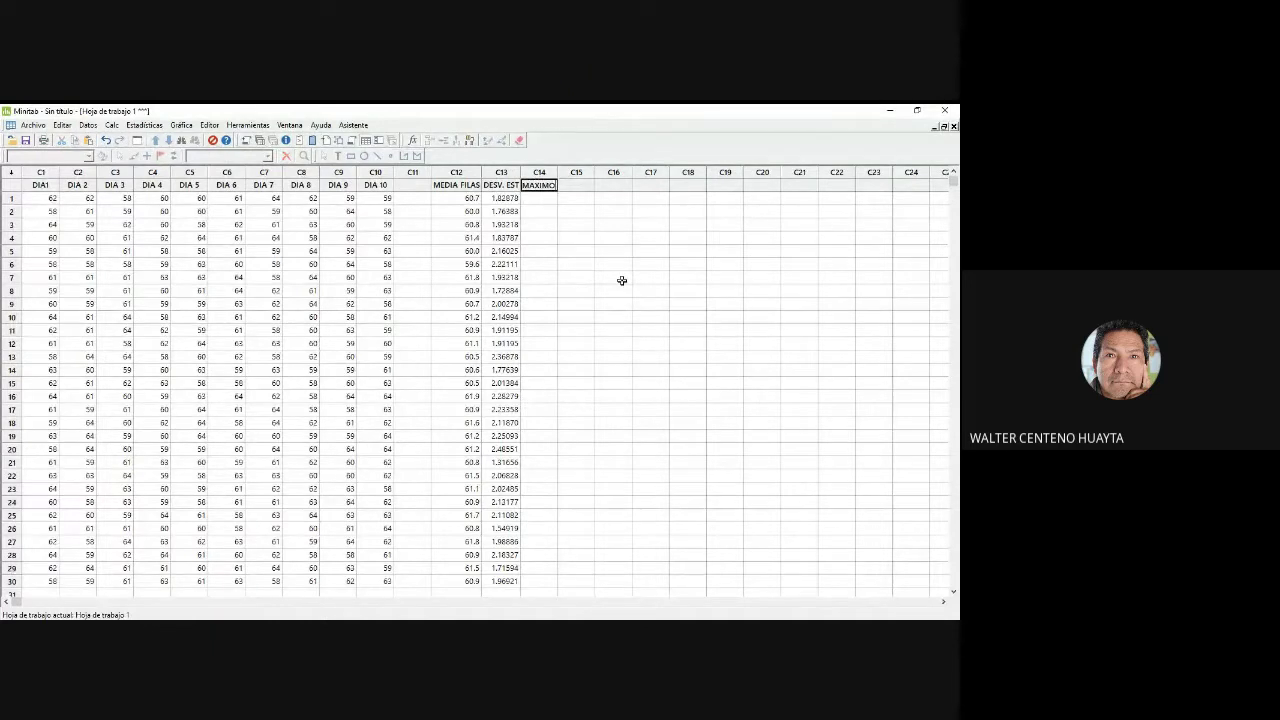
click(579, 185)
text(MINIMO)
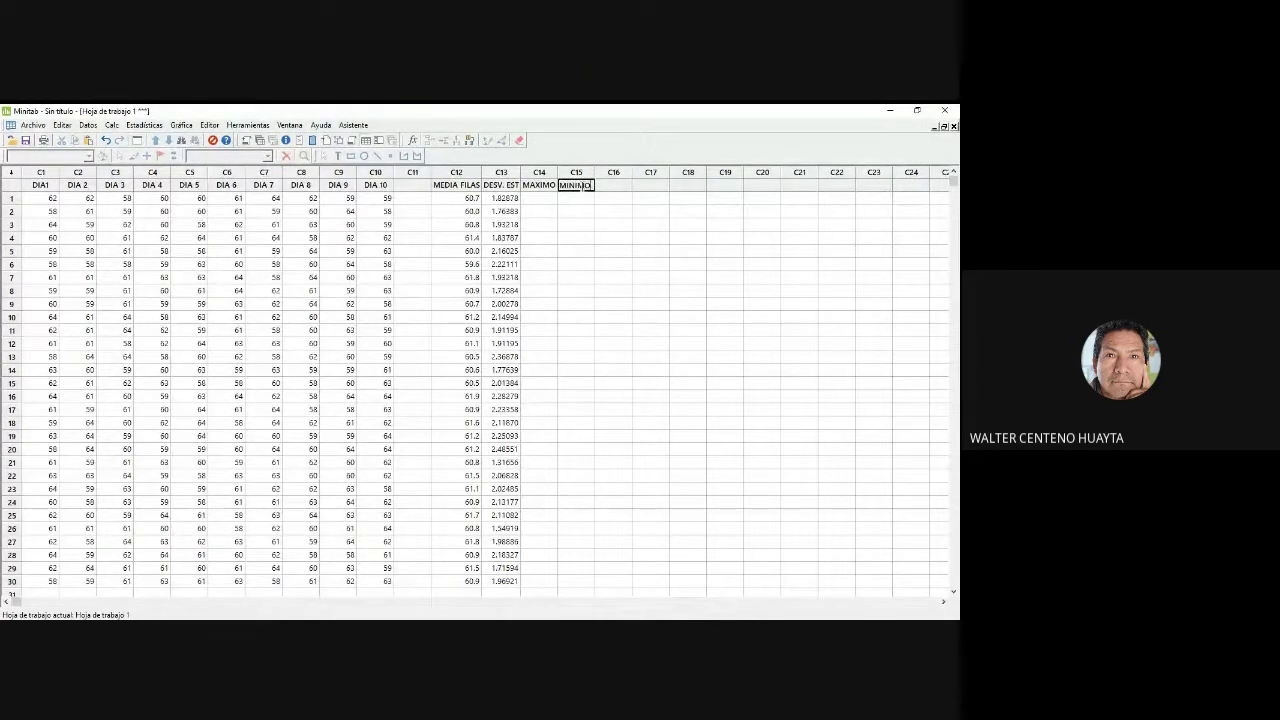
key(Return)
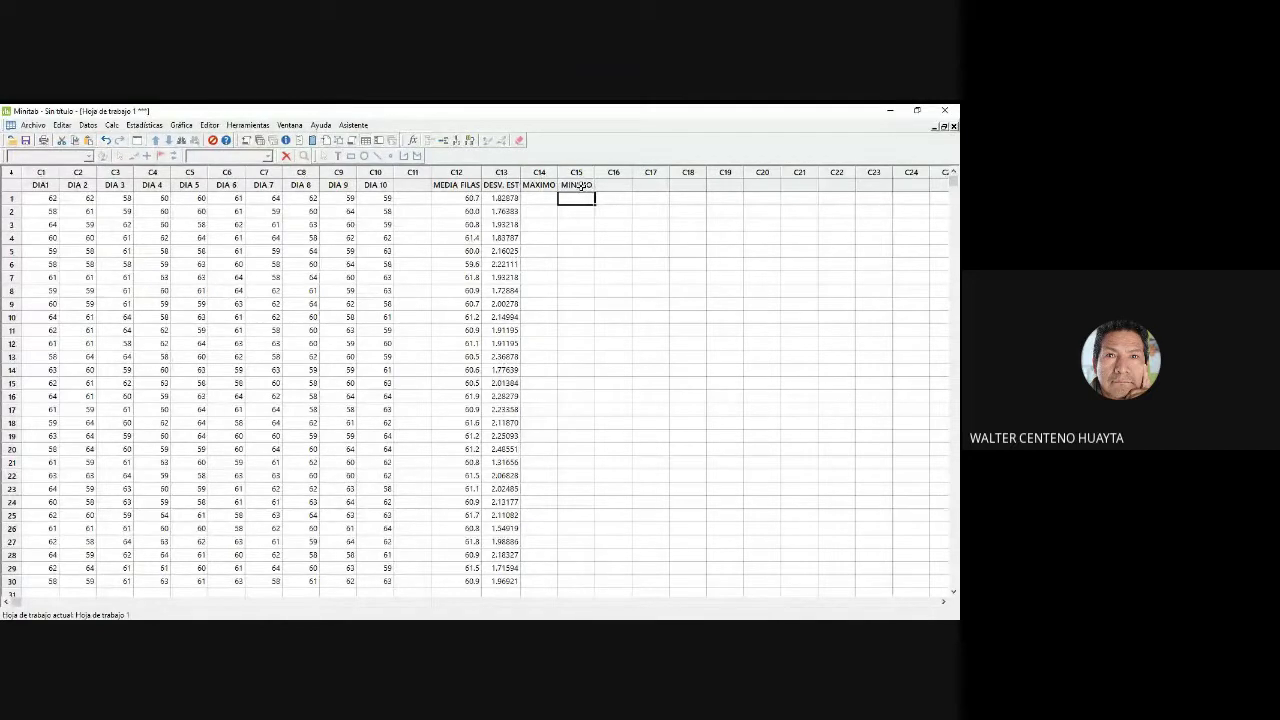
Step: Calculate the row maximum of DIA1 through DIA 10 and store it in the MAXIMO column
click(533, 198)
click(139, 126)
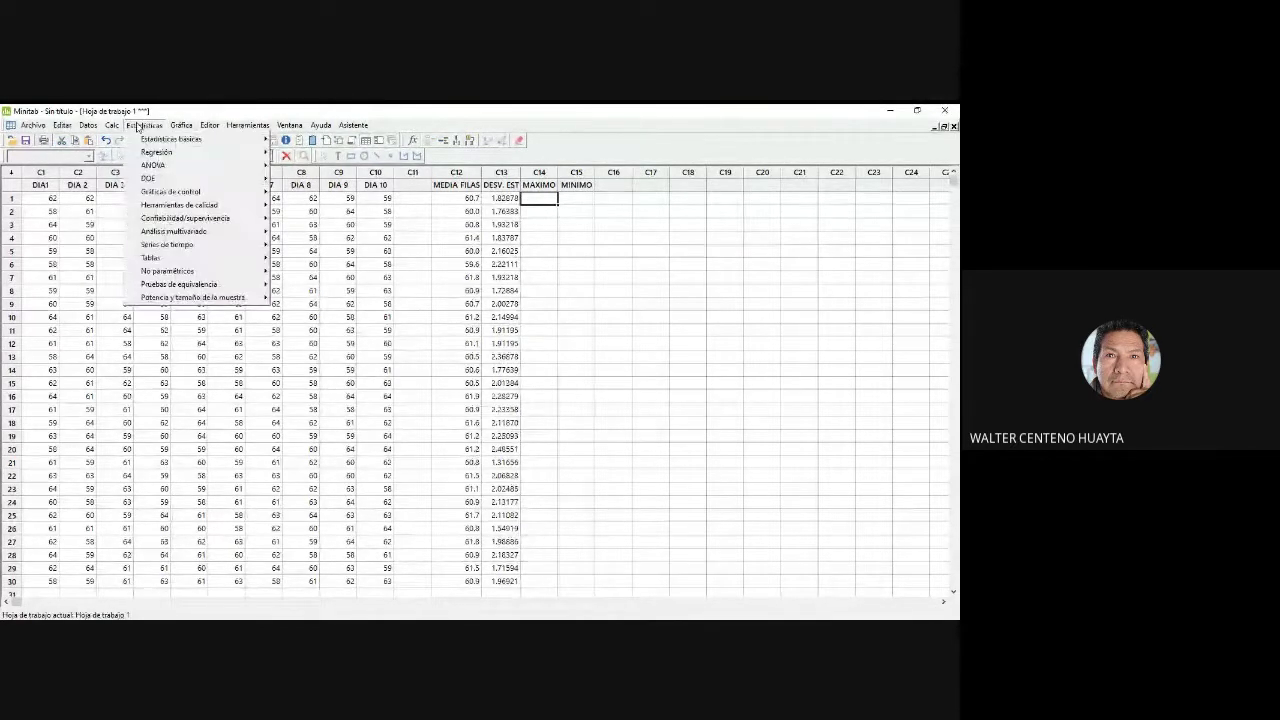
mouse_move(111, 125)
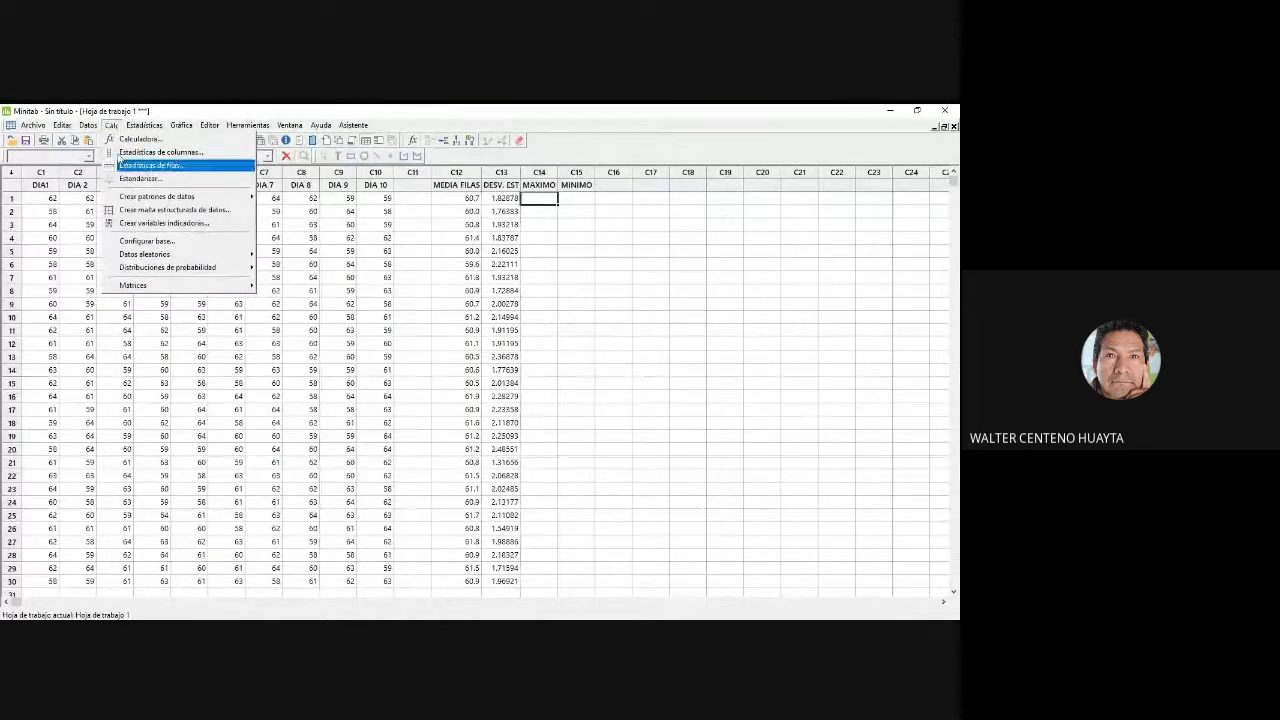
click(127, 167)
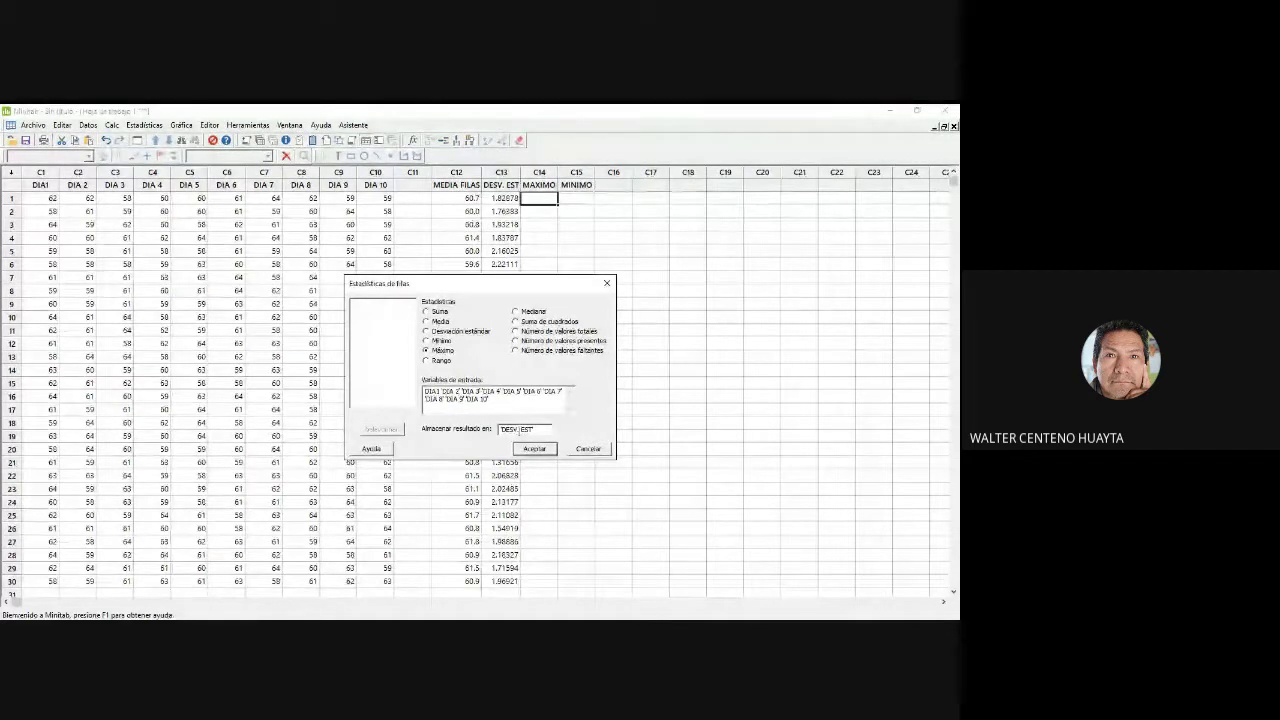
click(536, 430)
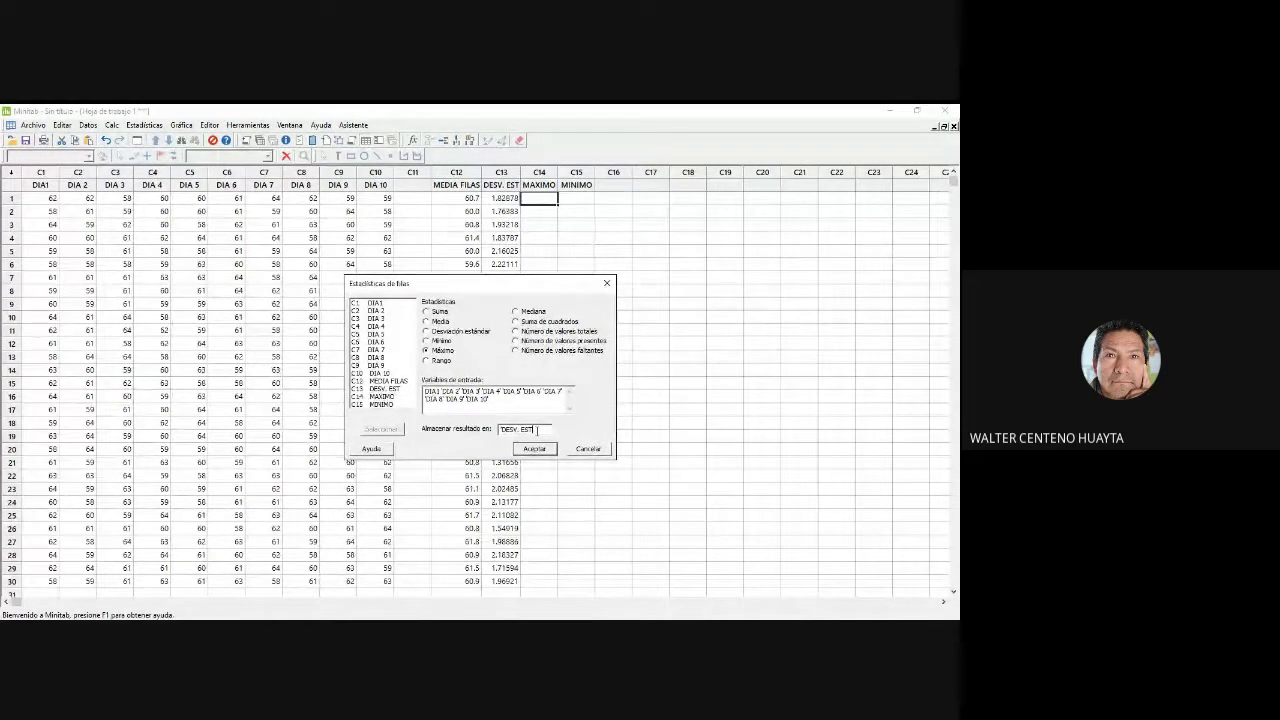
key(BackSpace)
key(BackSpace)
key(BackSpace)
key(BackSpace)
key(BackSpace)
key(BackSpace)
key(BackSpace)
key(BackSpace)
key(BackSpace)
key(BackSpace)
key(BackSpace)
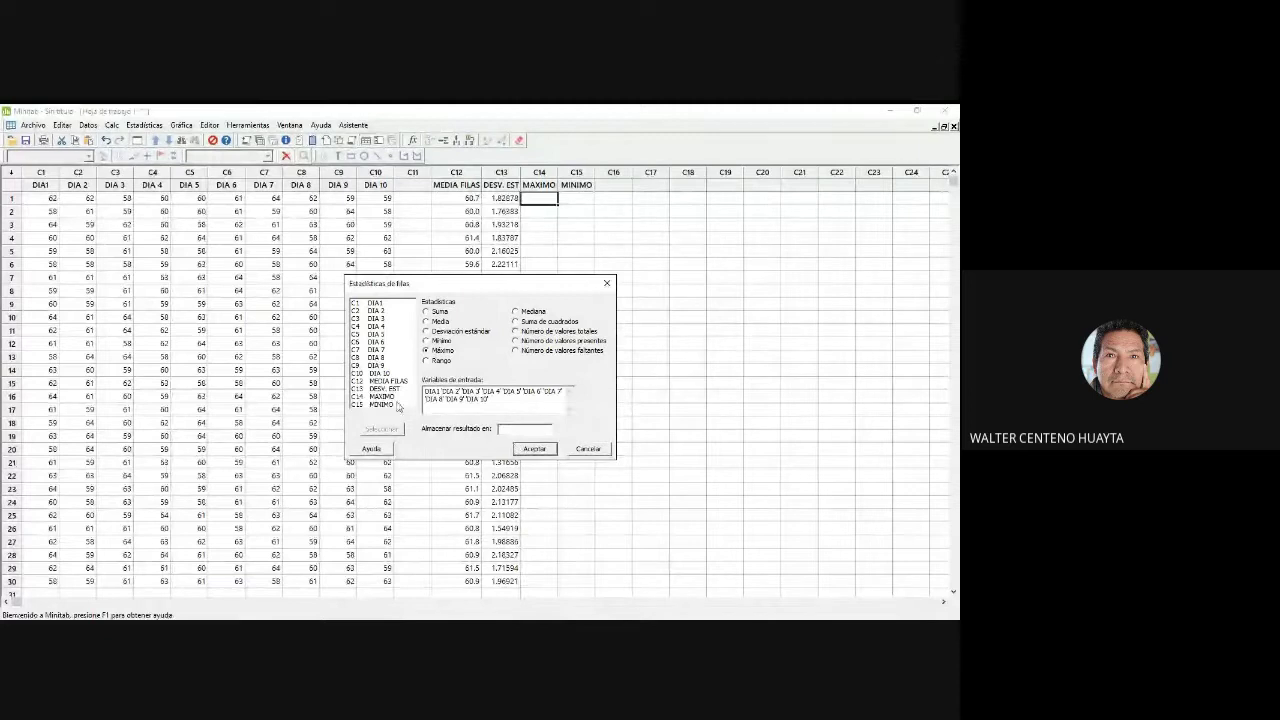
double_click(384, 397)
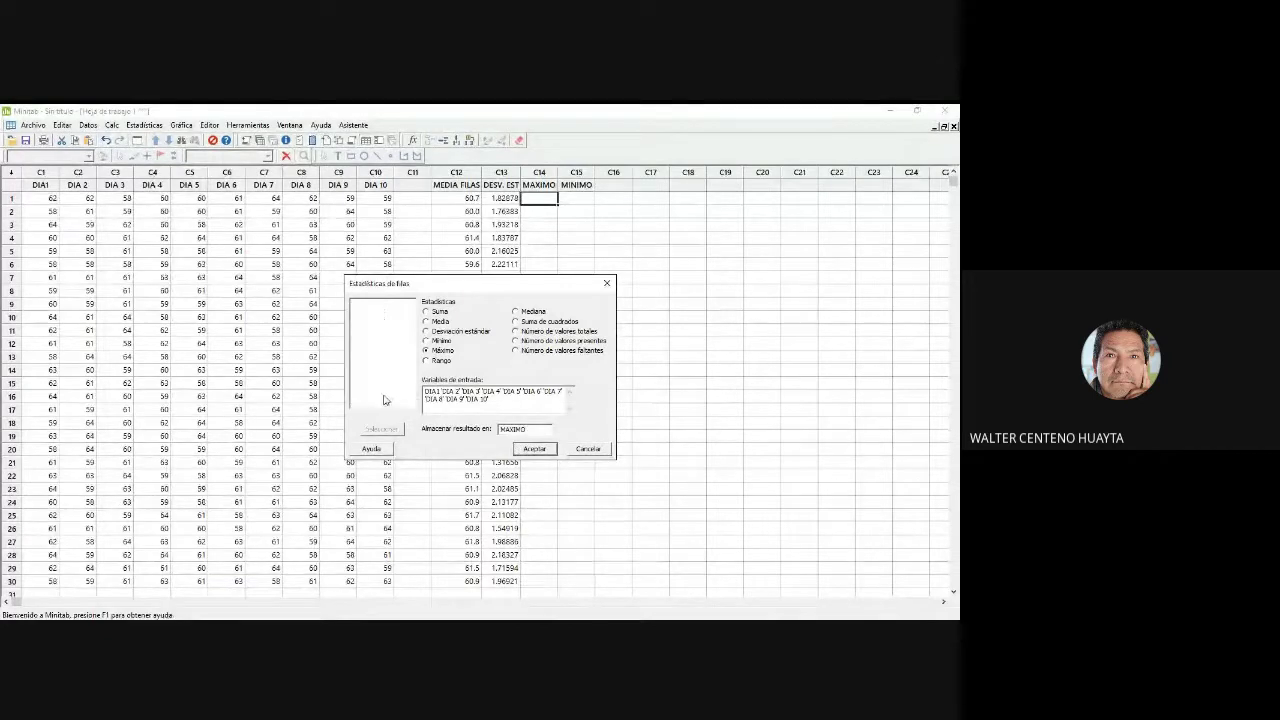
click(545, 450)
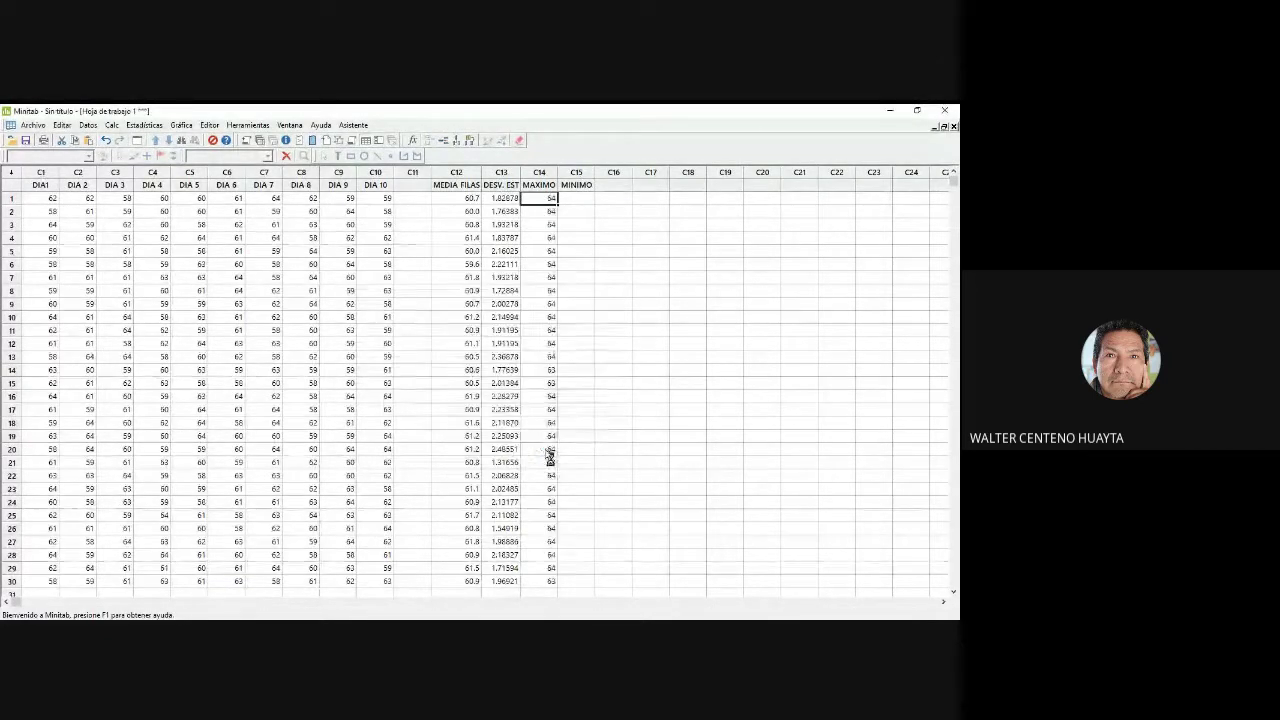
Step: Calculate the row minimum of DIA1 through DIA 10 and store it in the MINIMO column
click(584, 200)
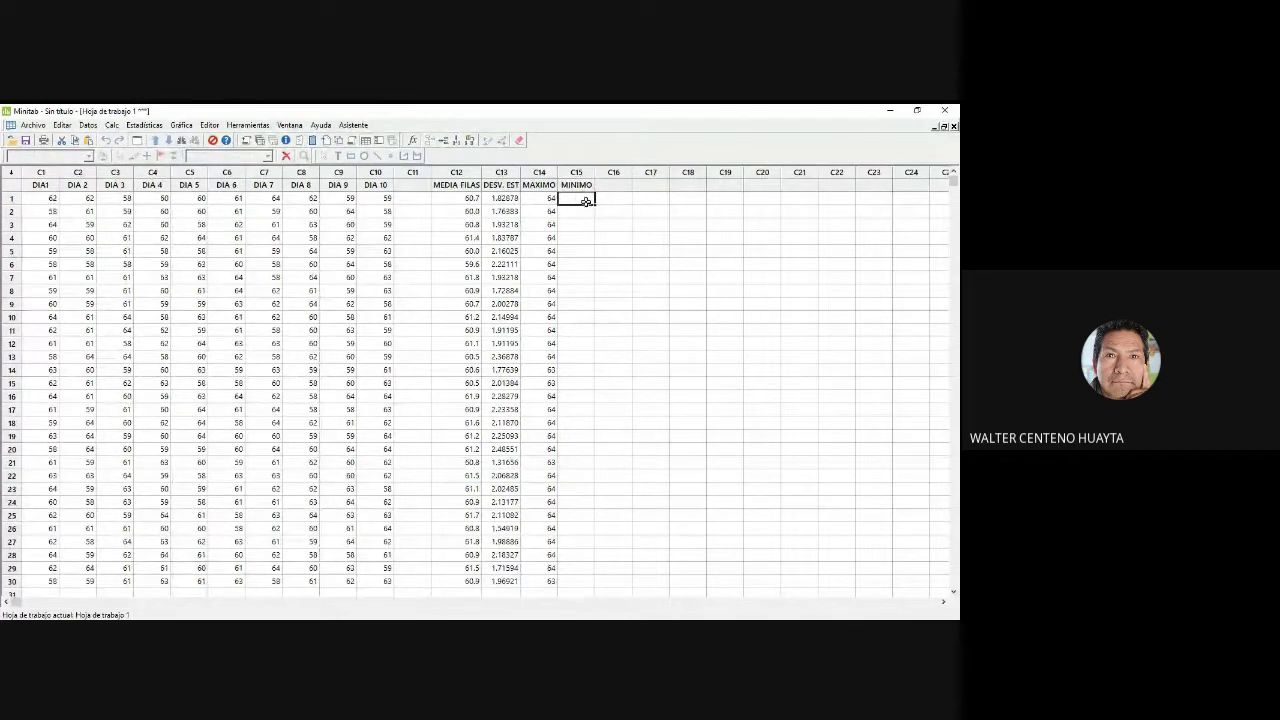
click(112, 125)
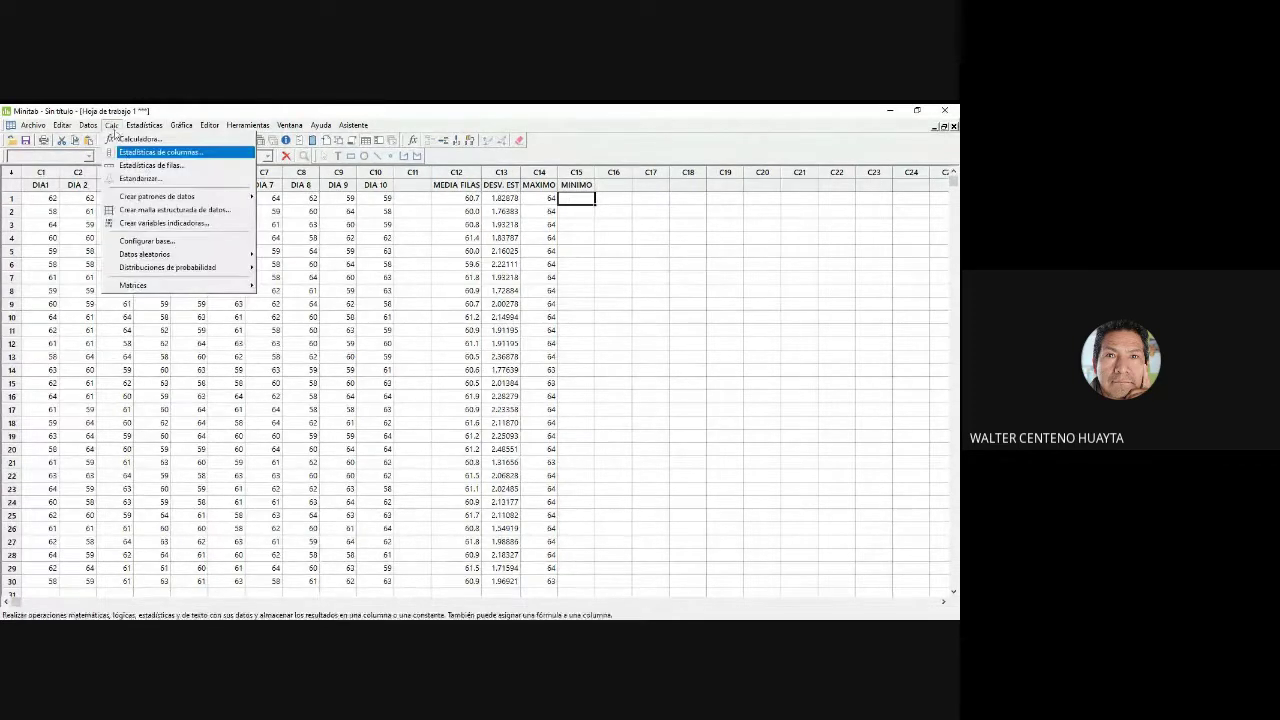
click(134, 166)
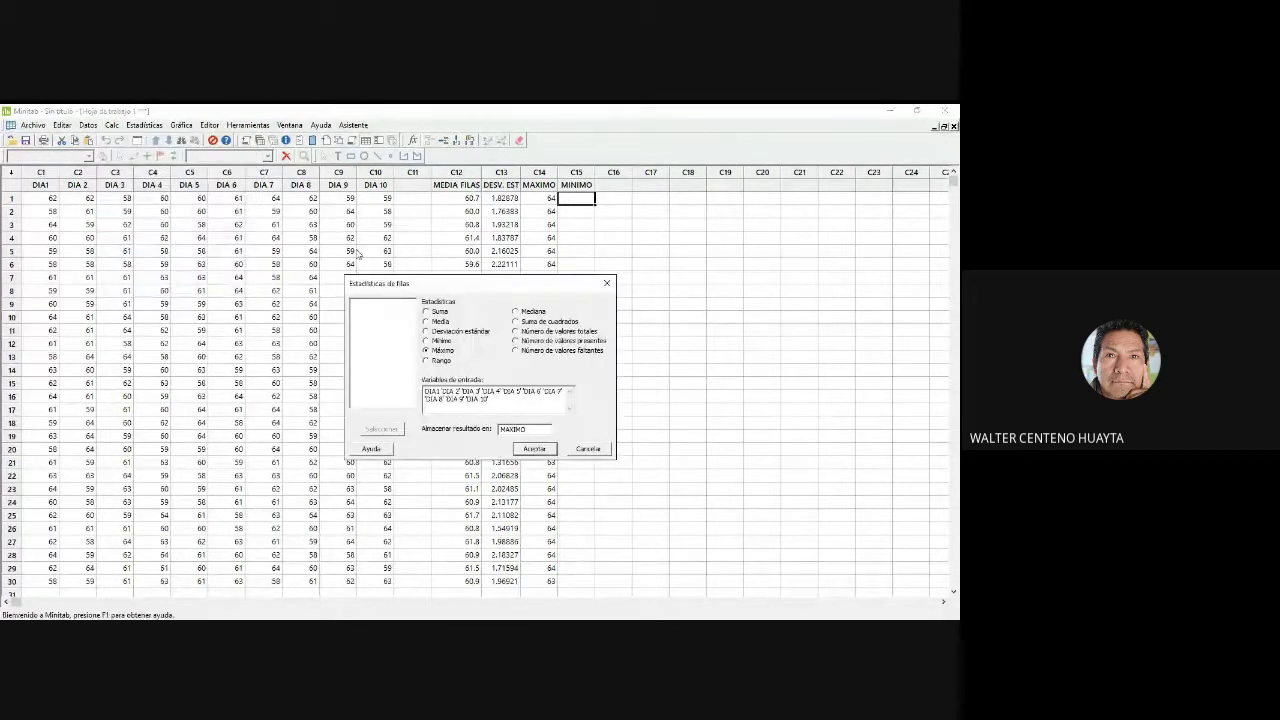
click(426, 341)
click(536, 427)
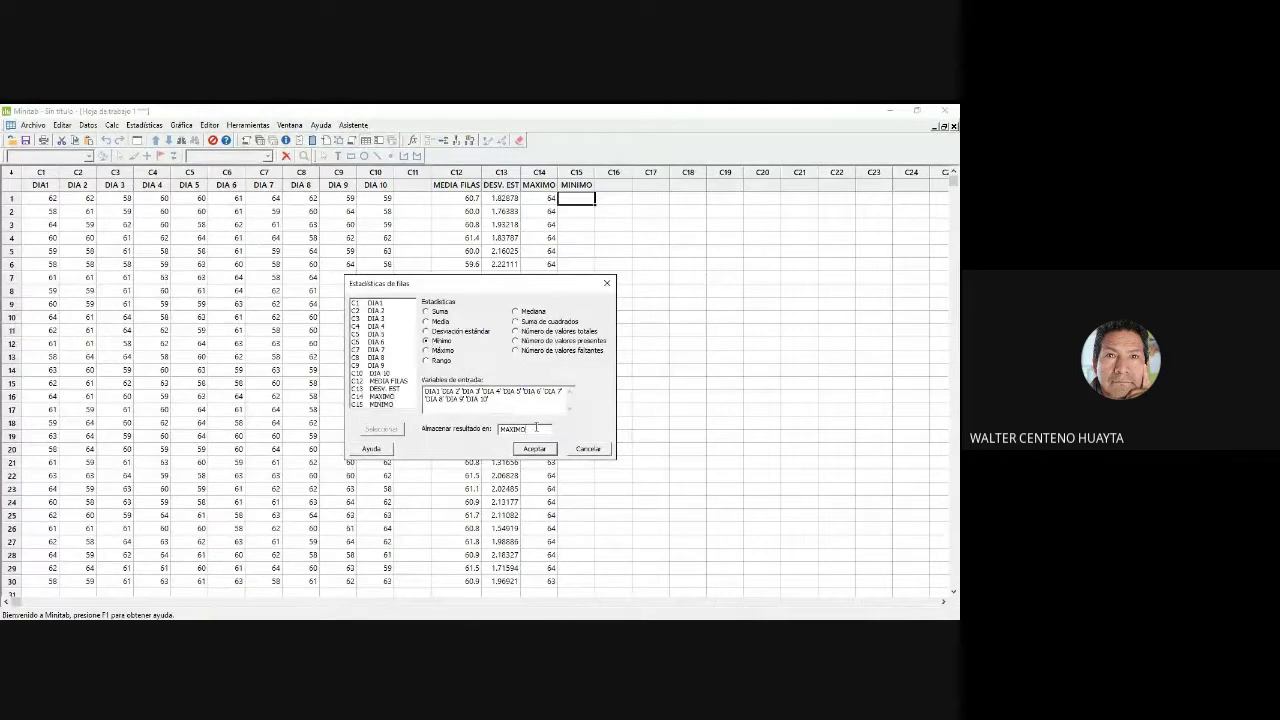
key(BackSpace)
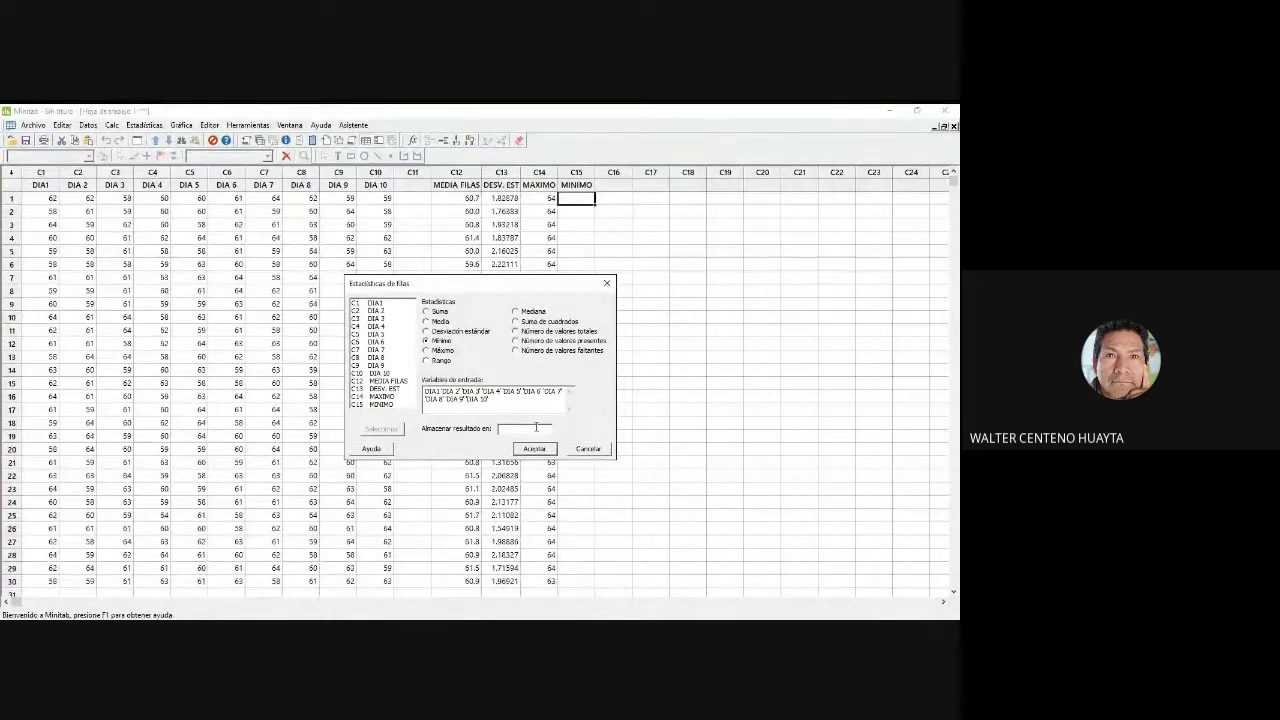
click(381, 404)
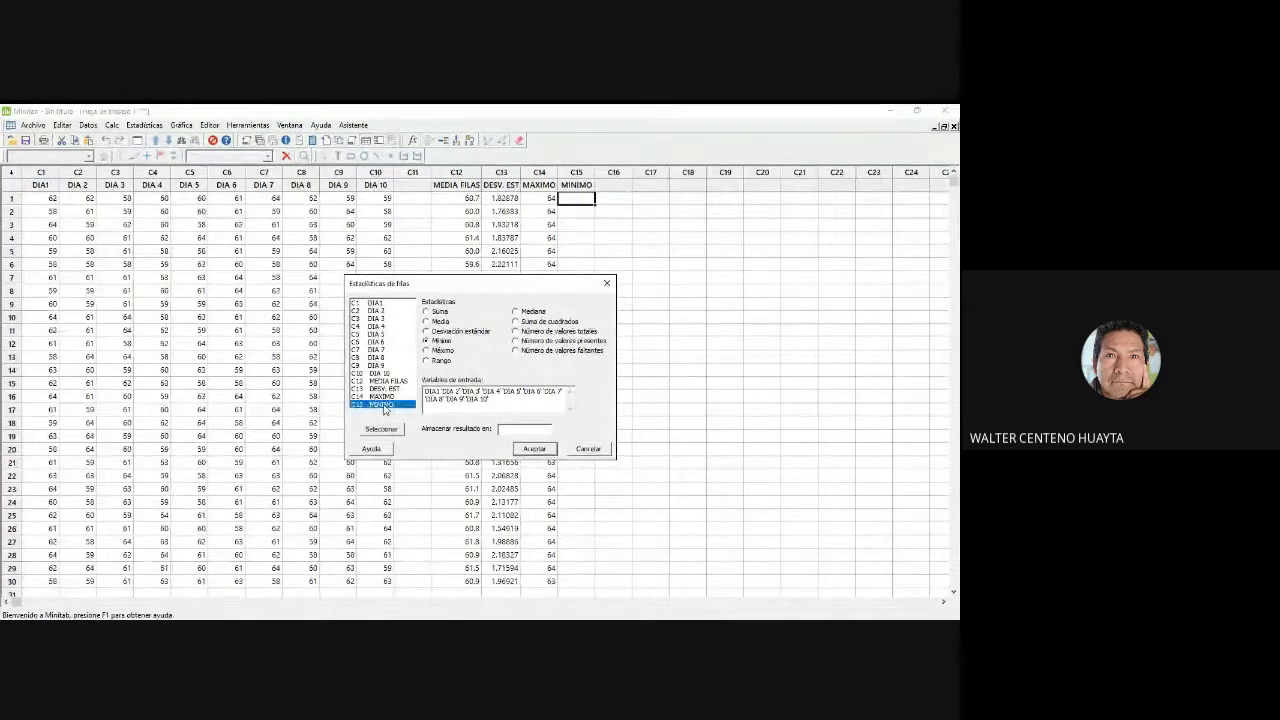
double_click(395, 405)
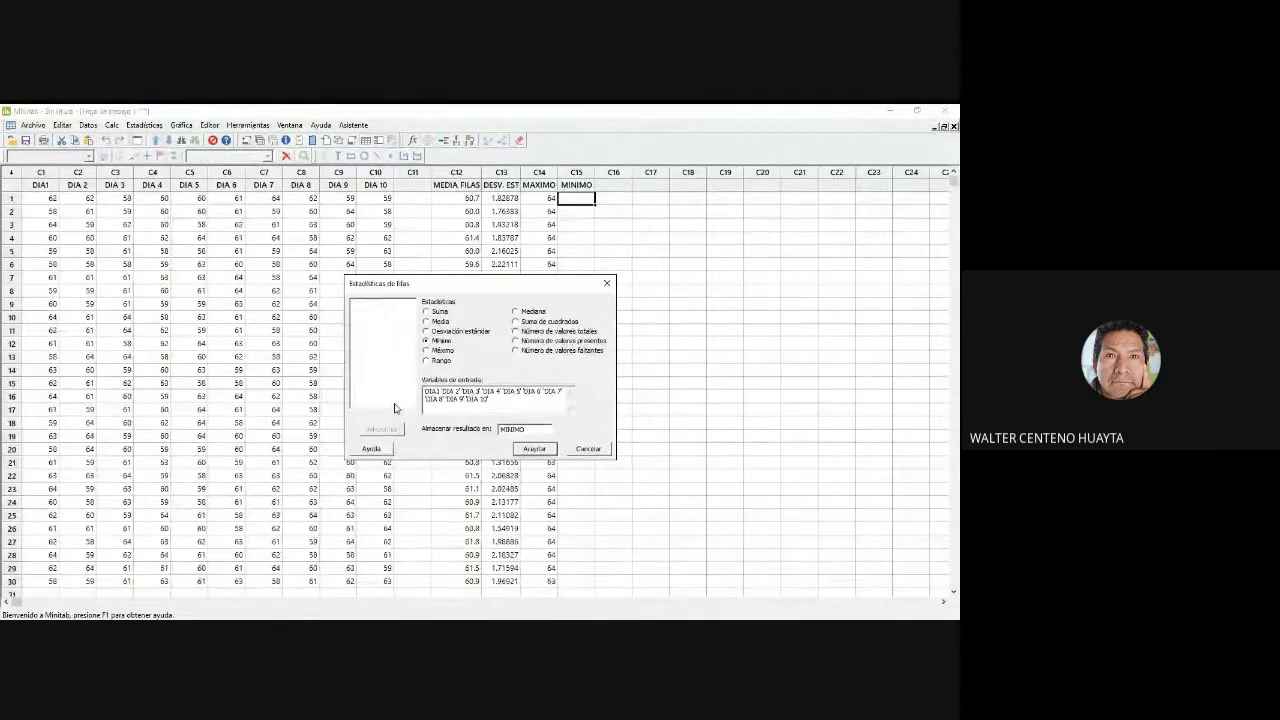
click(535, 449)
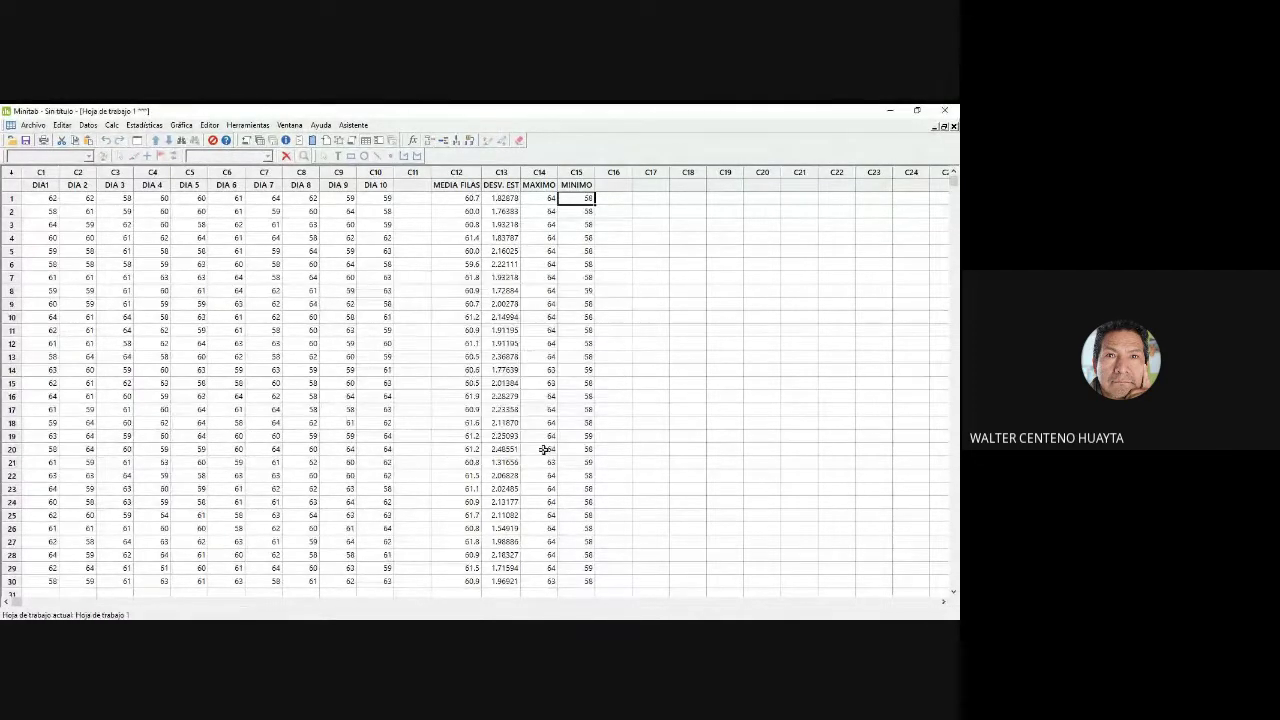
click(662, 437)
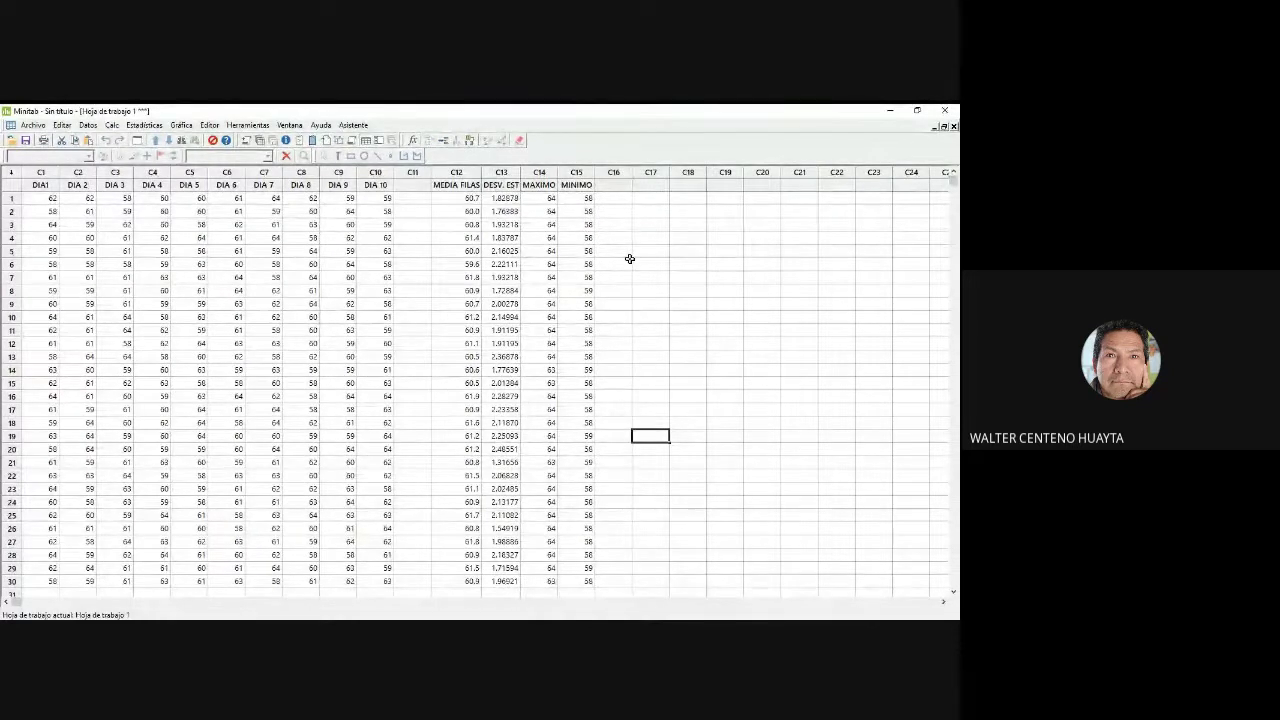
Step: Select all the cells of the worksheet and clear the selection again
click(64, 126)
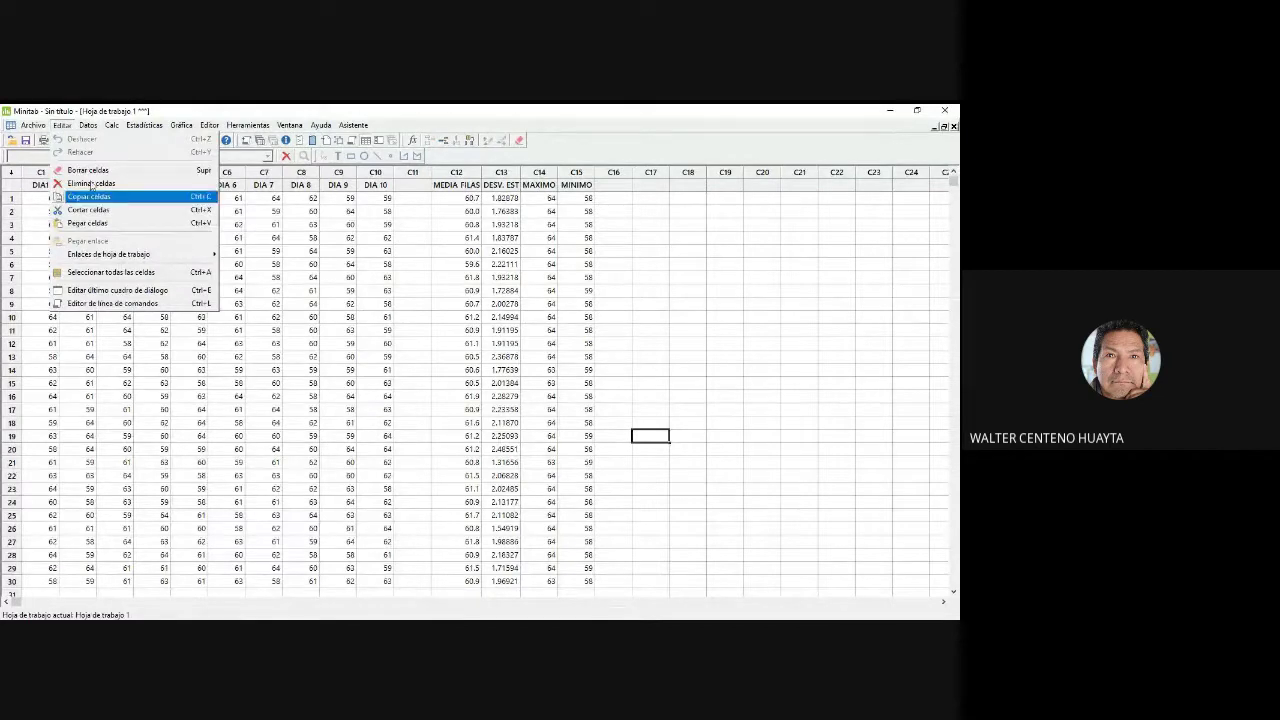
click(148, 276)
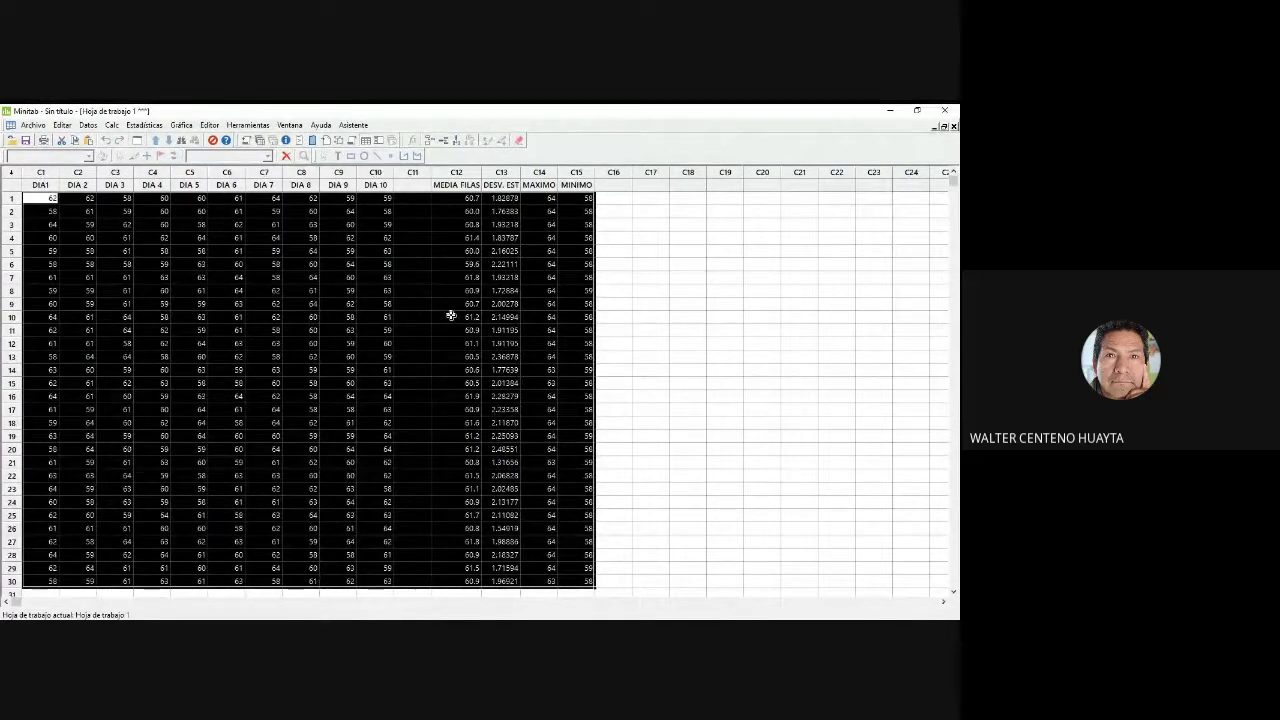
click(648, 278)
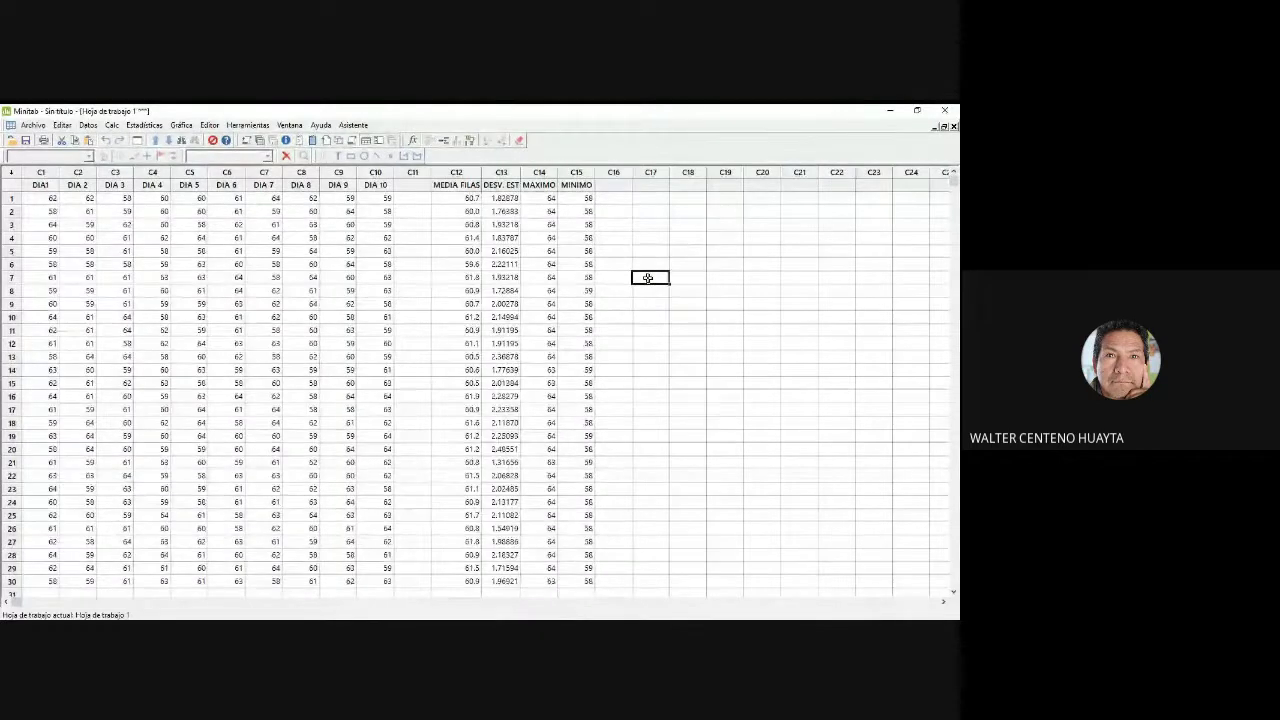
Step: Save the project as RESULTADOS in the Documentos folder as a Minitab project (*.mpj)
click(32, 125)
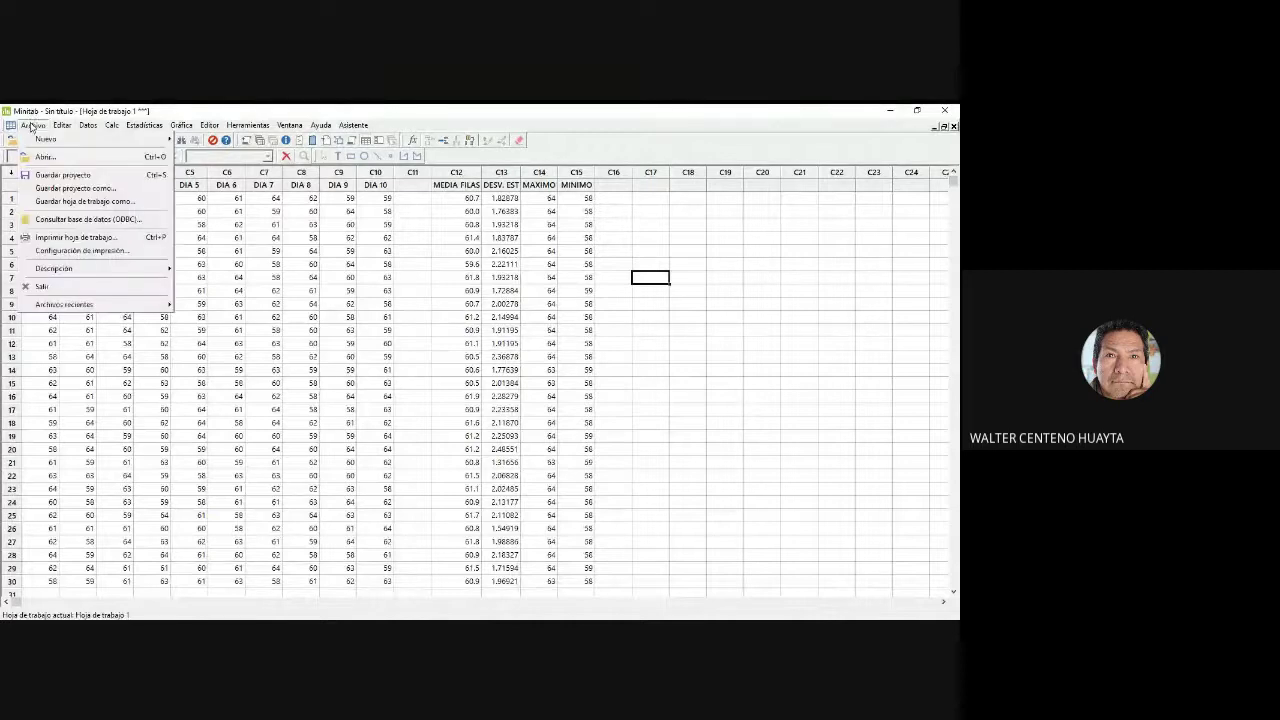
click(75, 188)
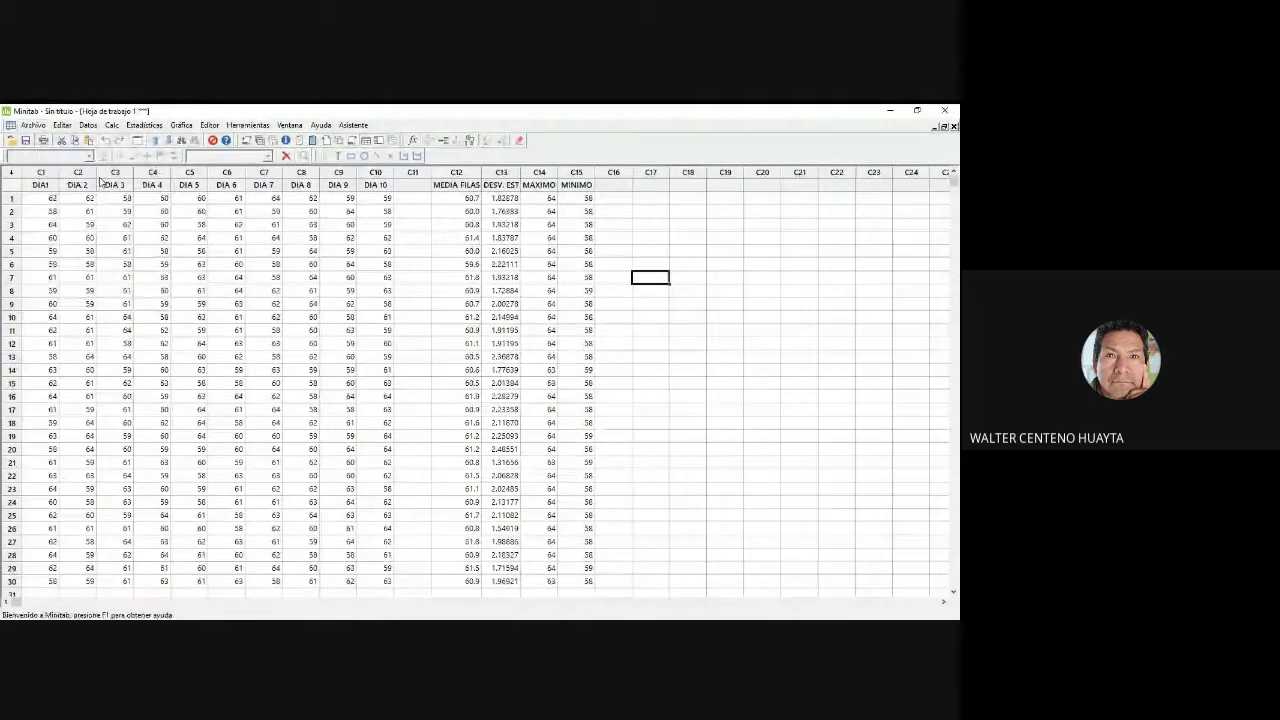
click(399, 414)
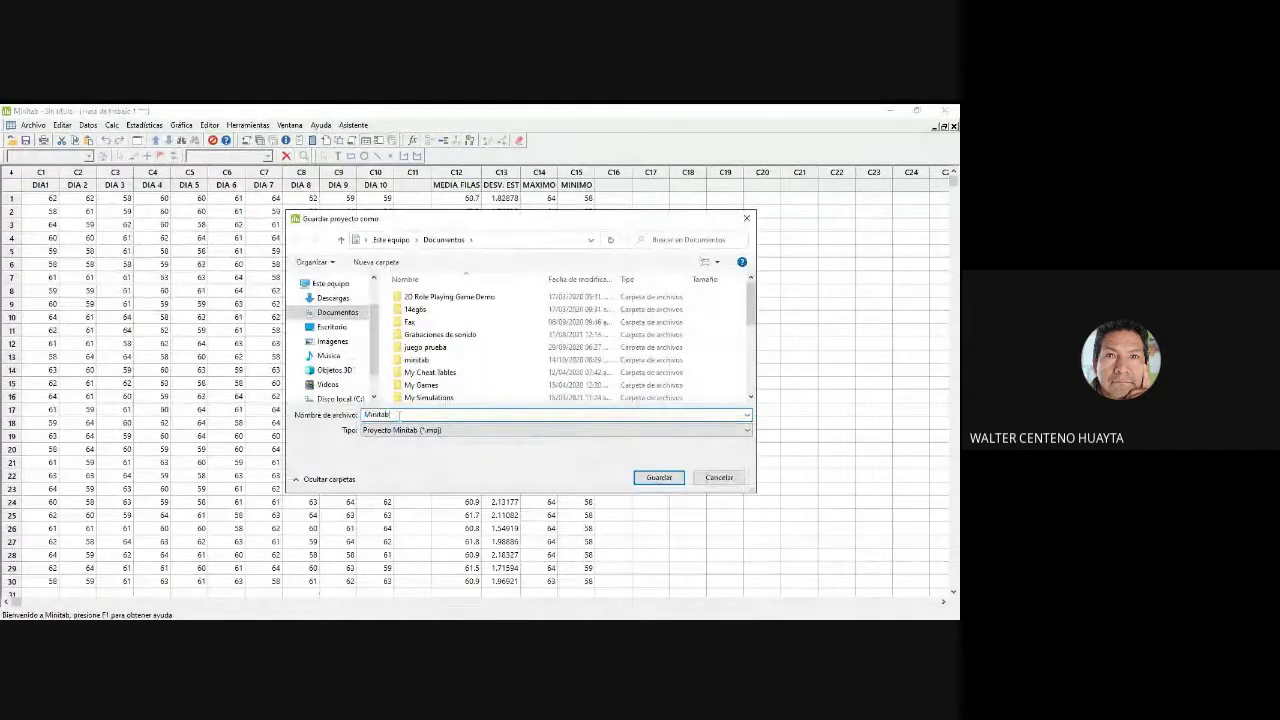
key(BackSpace)
key(BackSpace)
key(BackSpace)
key(BackSpace)
key(BackSpace)
key(BackSpace)
key(BackSpace)
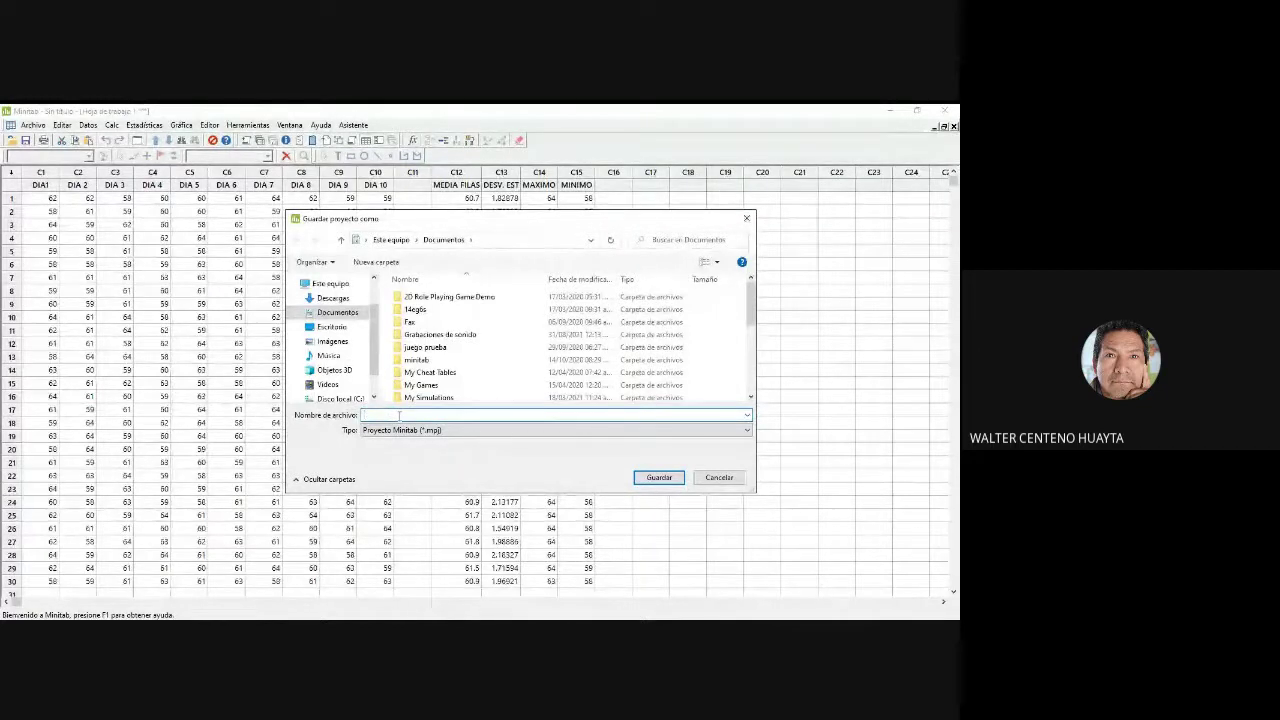
text(RESUL)
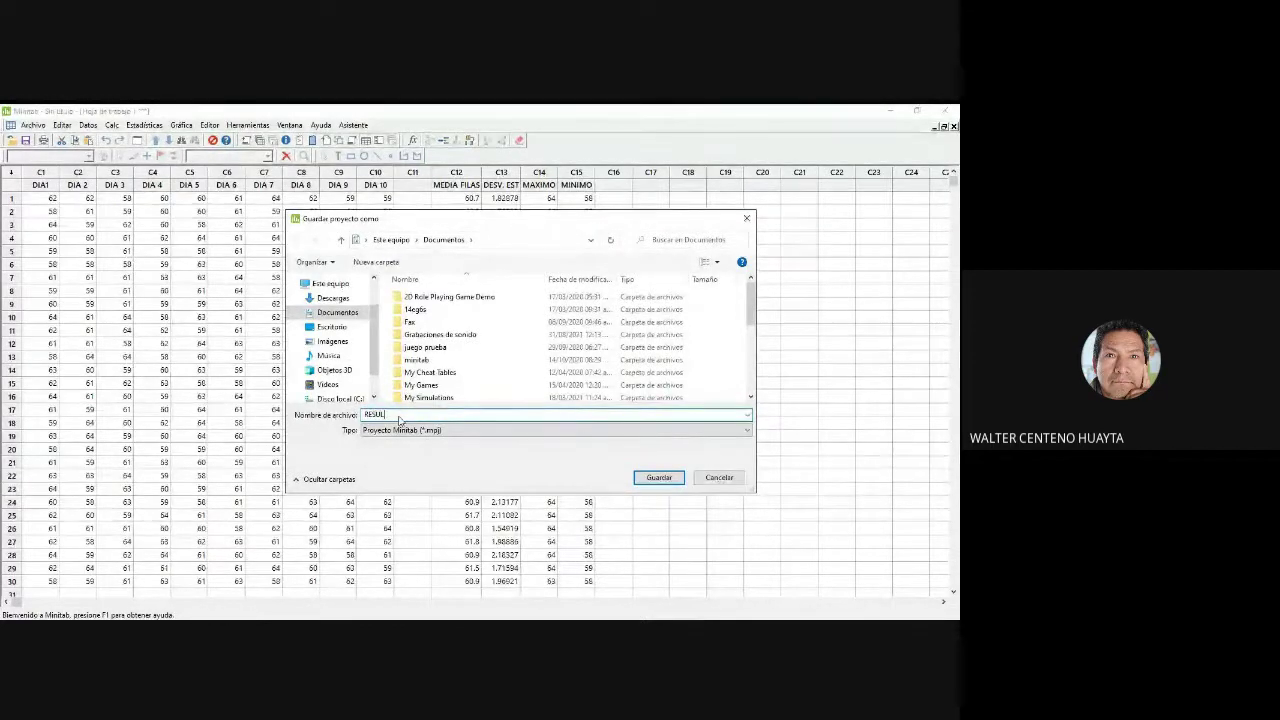
text(TADOS)
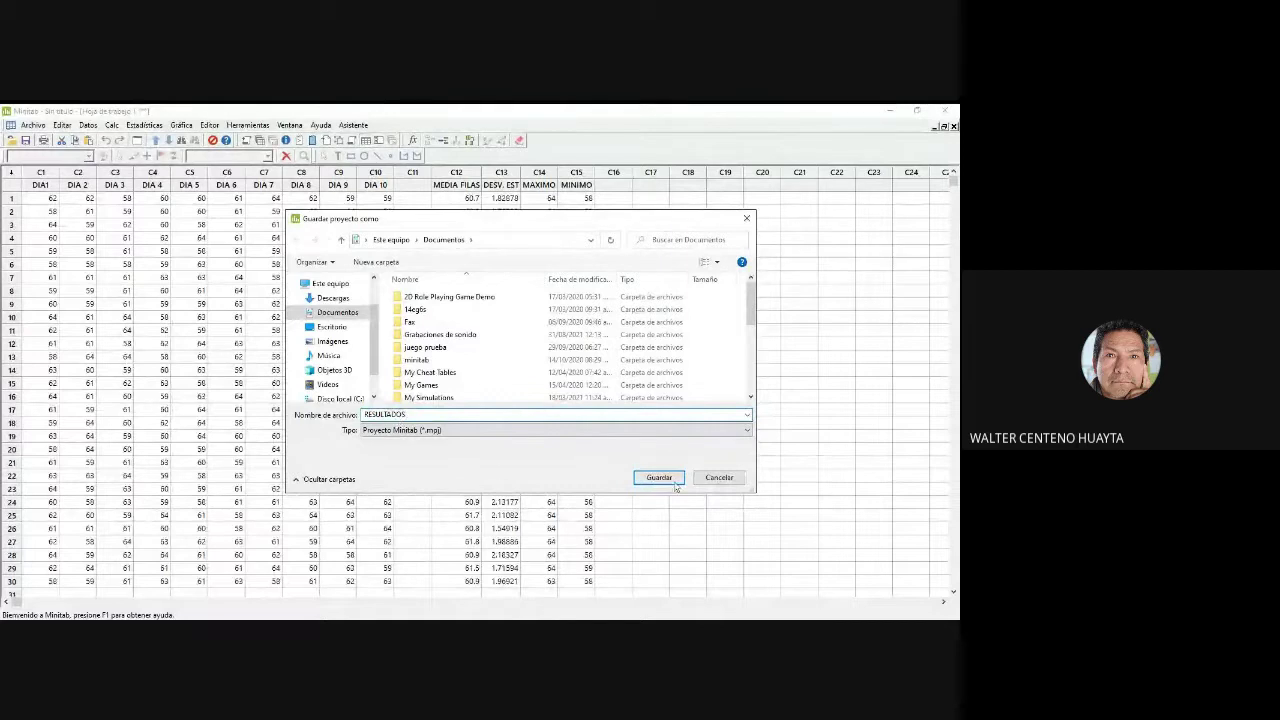
click(669, 479)
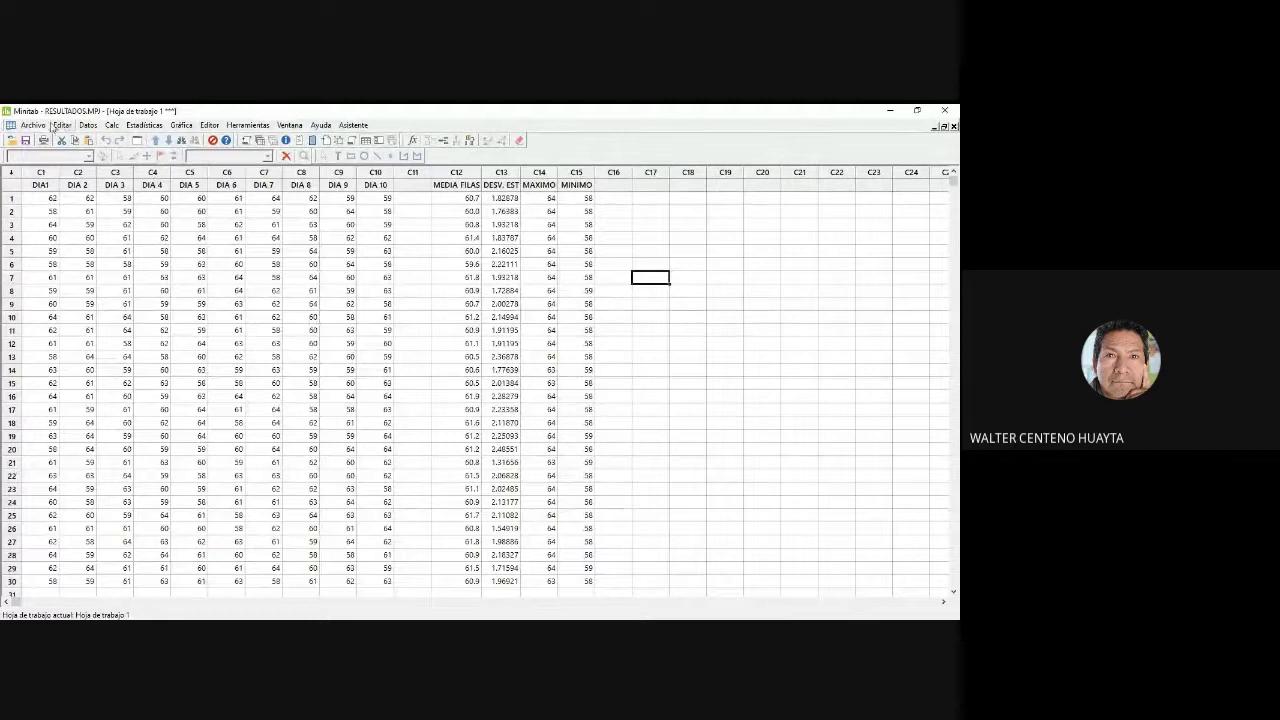
Step: View the available histogram types and close the gallery without creating a graph
click(188, 128)
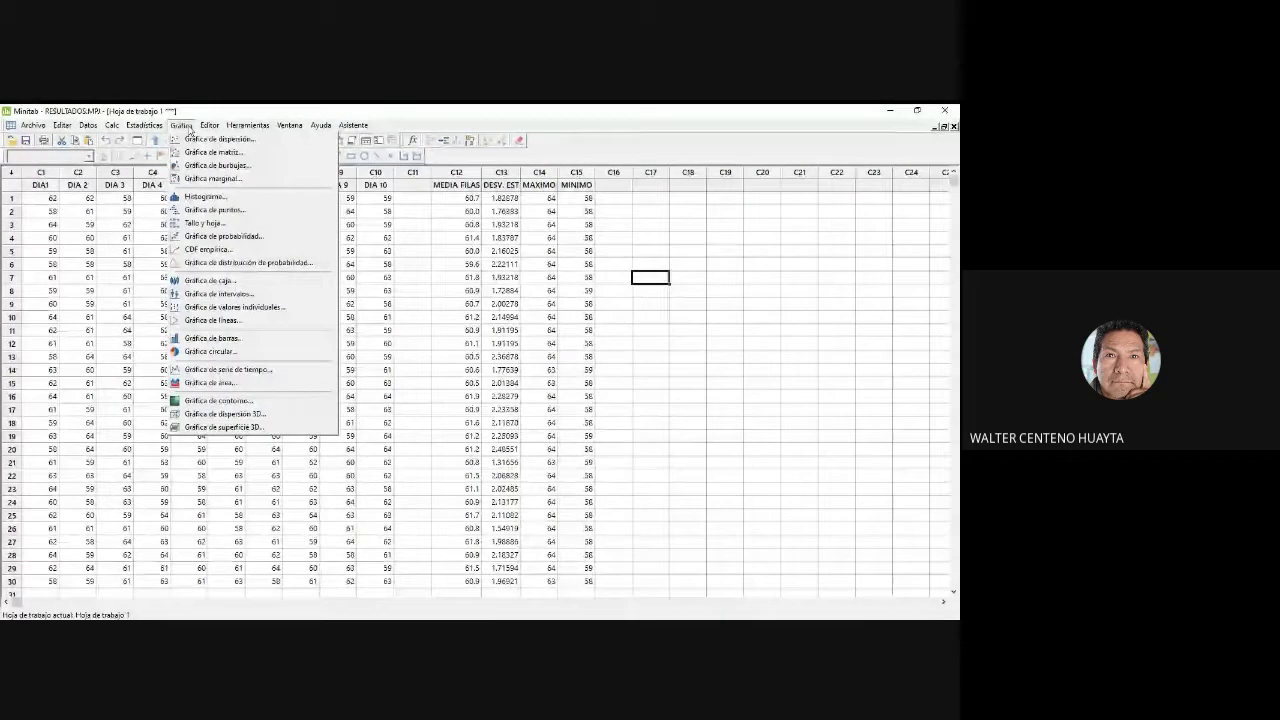
click(204, 196)
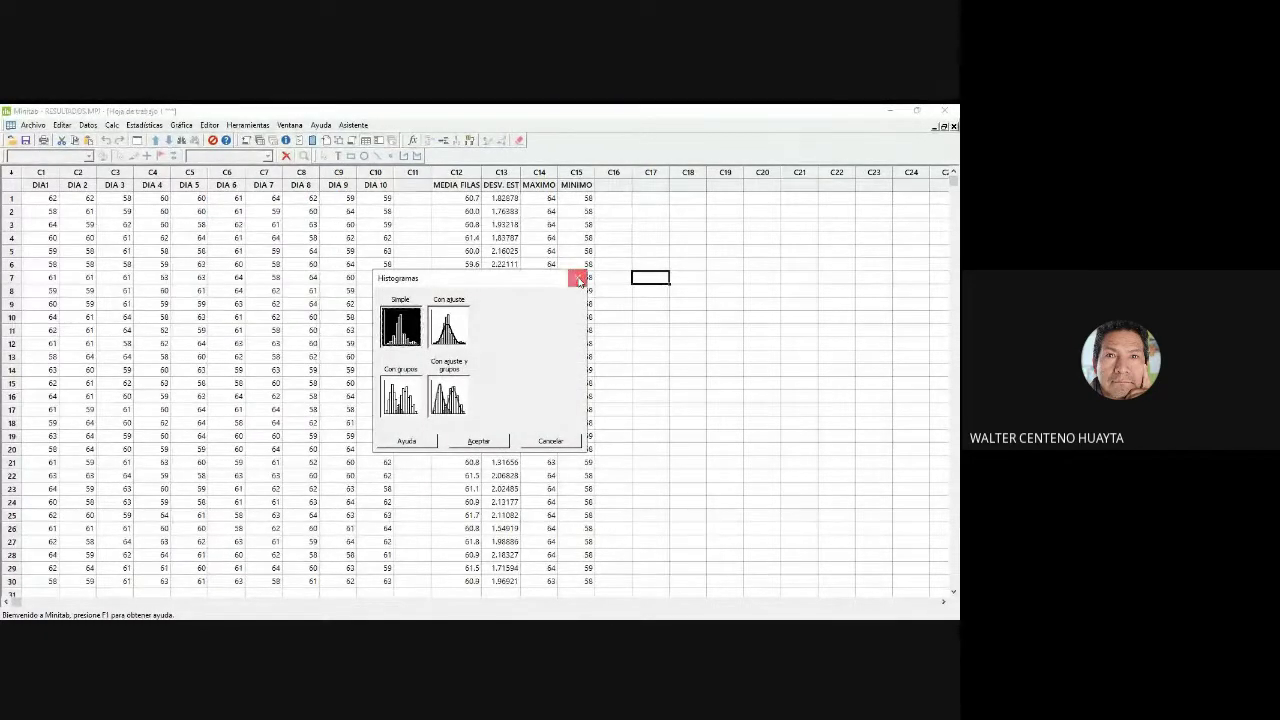
click(578, 279)
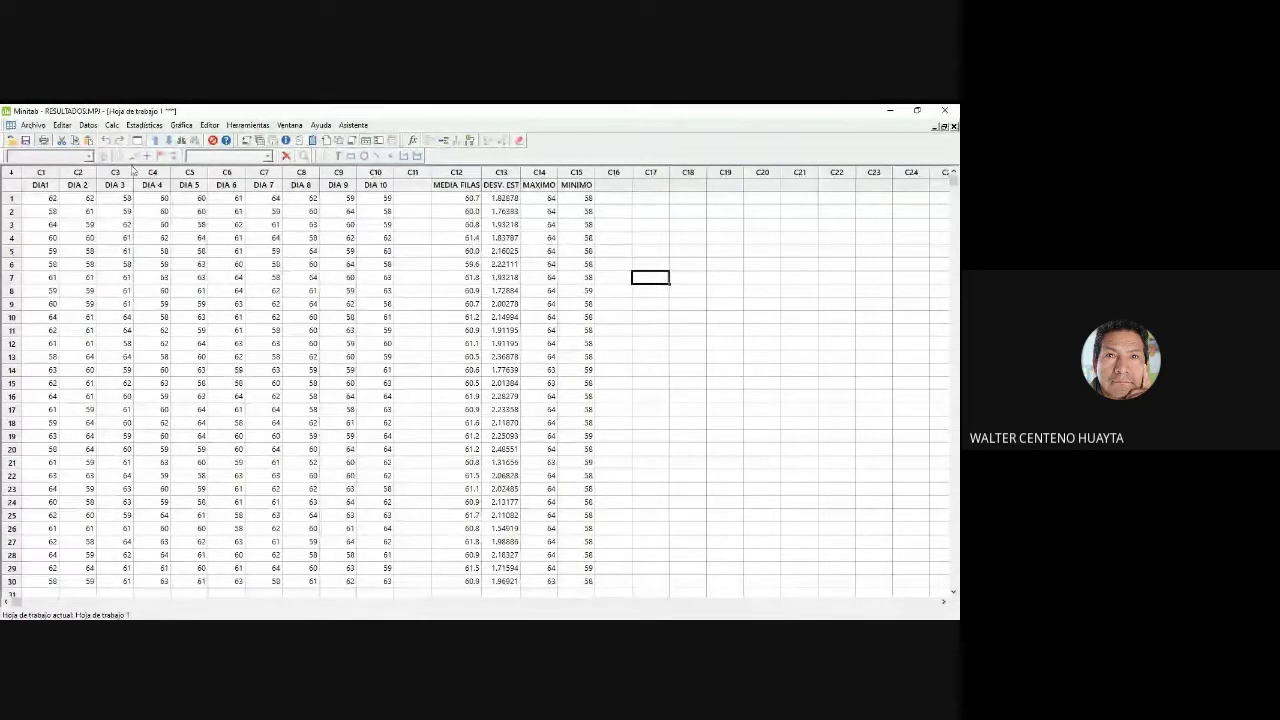
Step: Examine the quality tools and the Pareto diagram settings, and leave without creating a chart
click(145, 125)
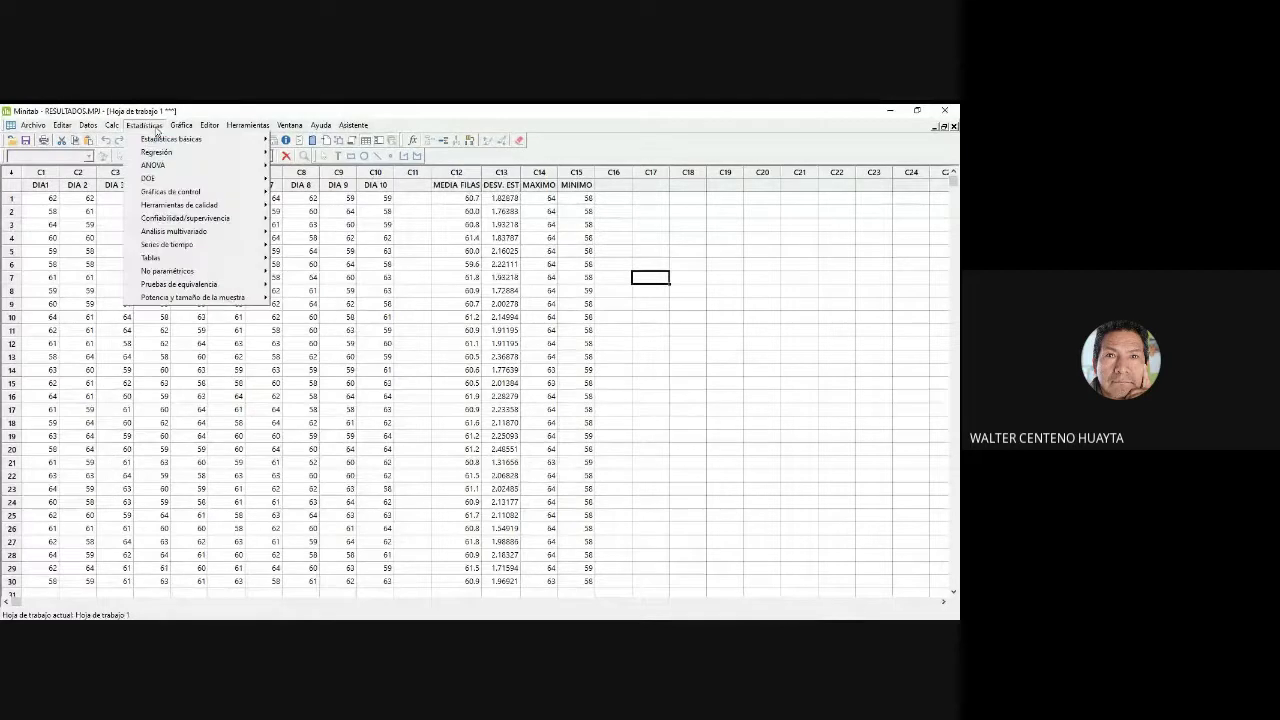
mouse_move(174, 130)
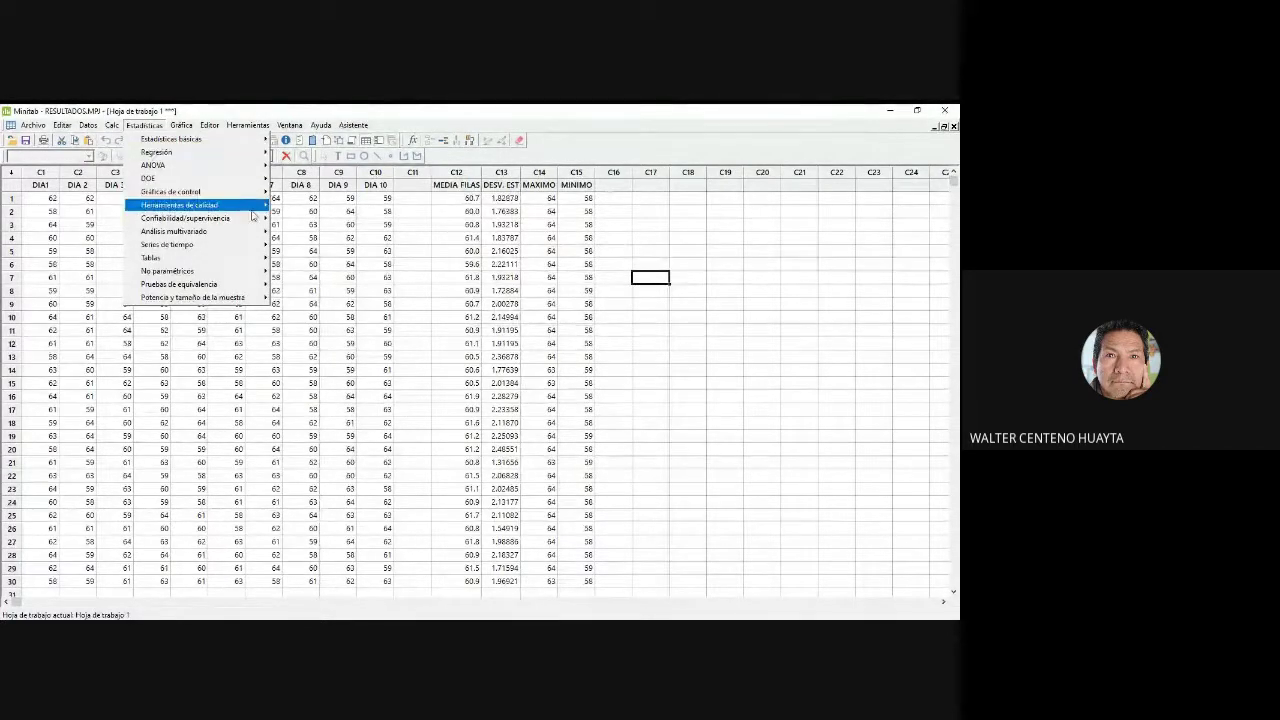
mouse_move(260, 213)
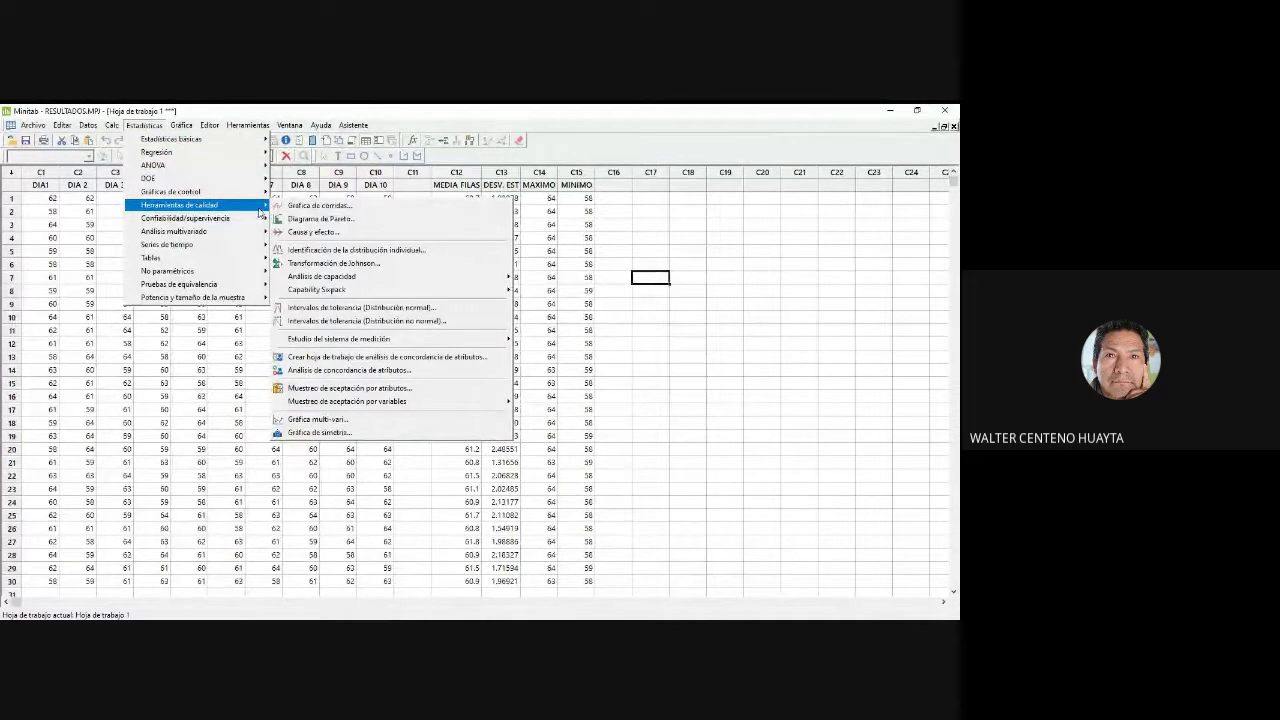
click(325, 219)
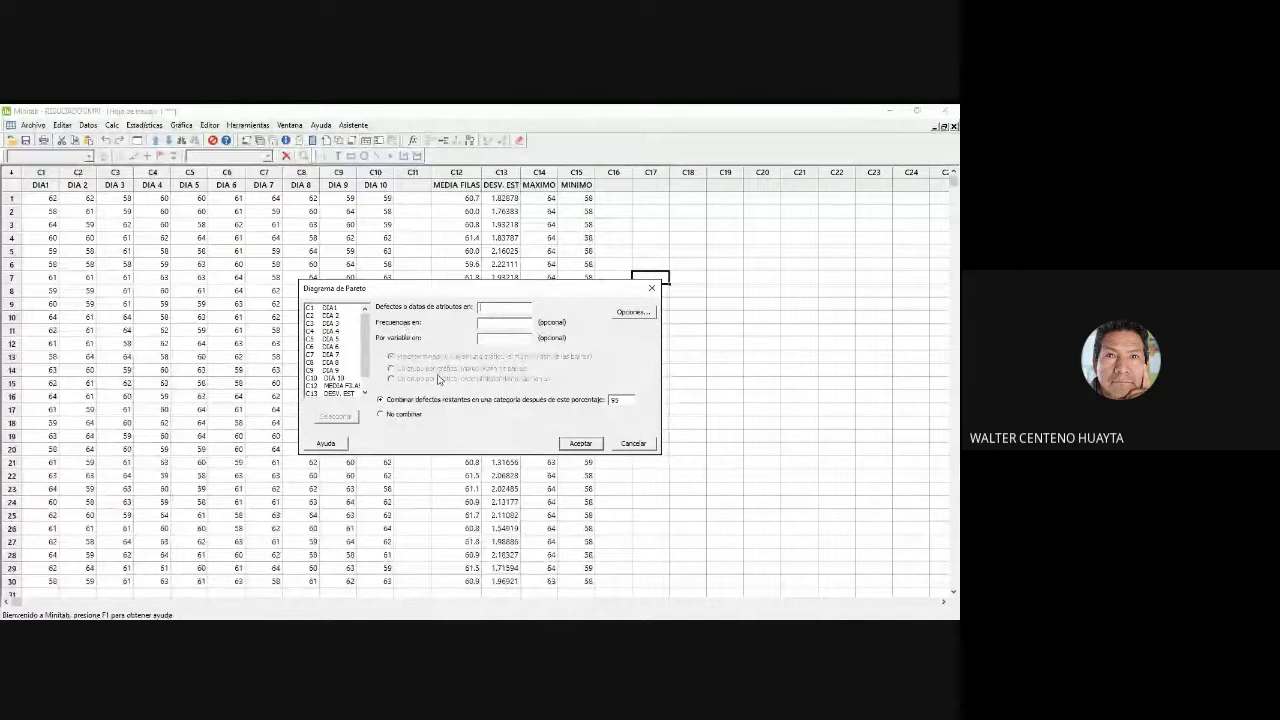
click(633, 443)
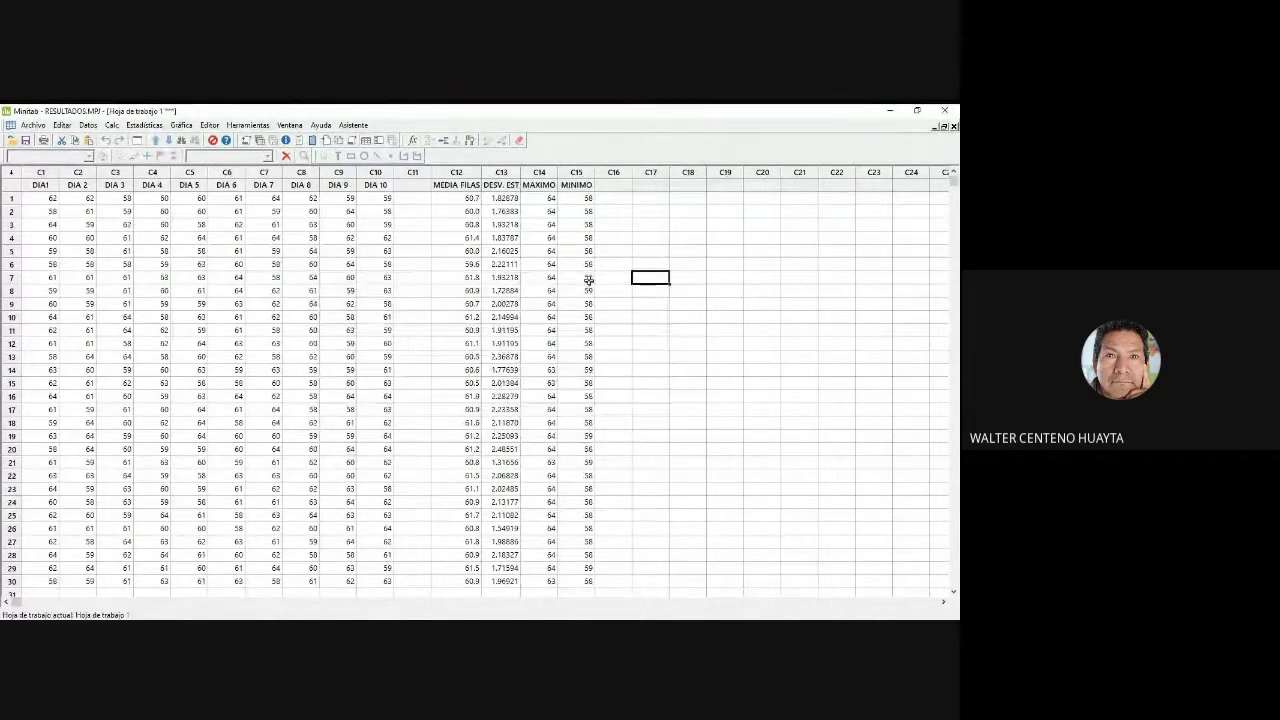